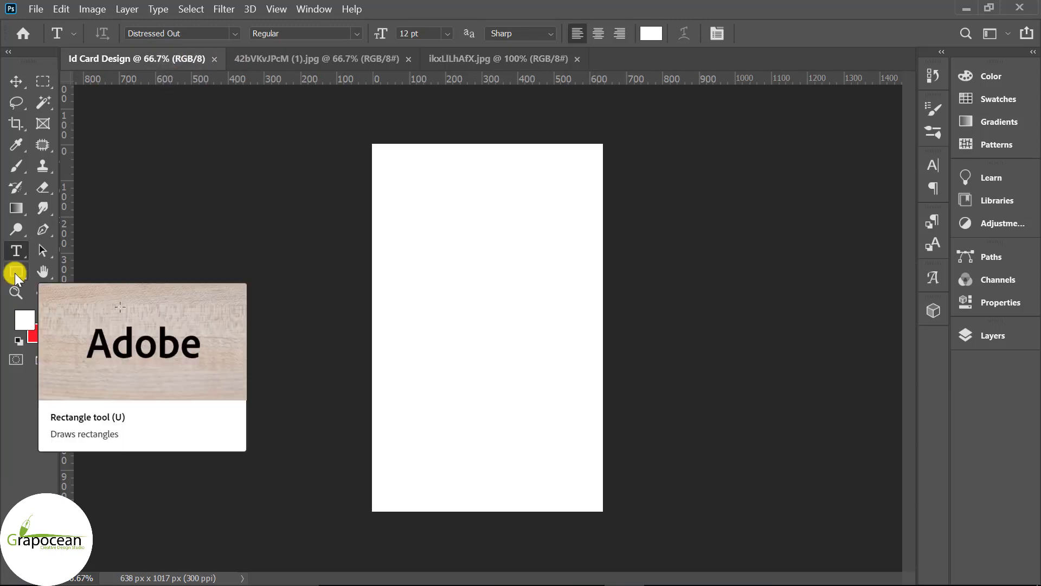
- Draw a closed S-curved pen shape from the card's top edge to its left edge
left_click(43, 229)
left_click(994, 334)
left_click(899, 562)
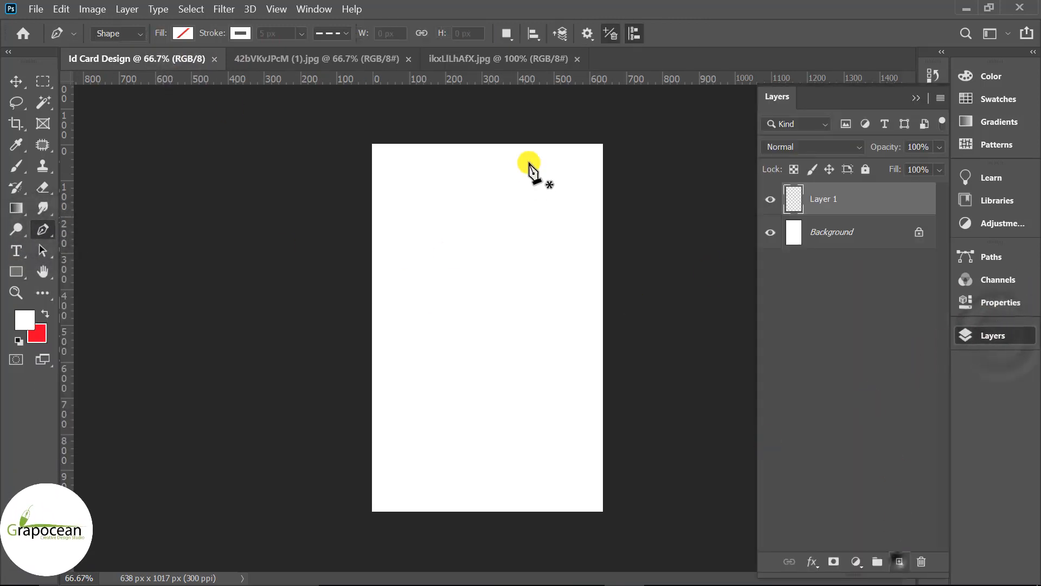
left_click(509, 136)
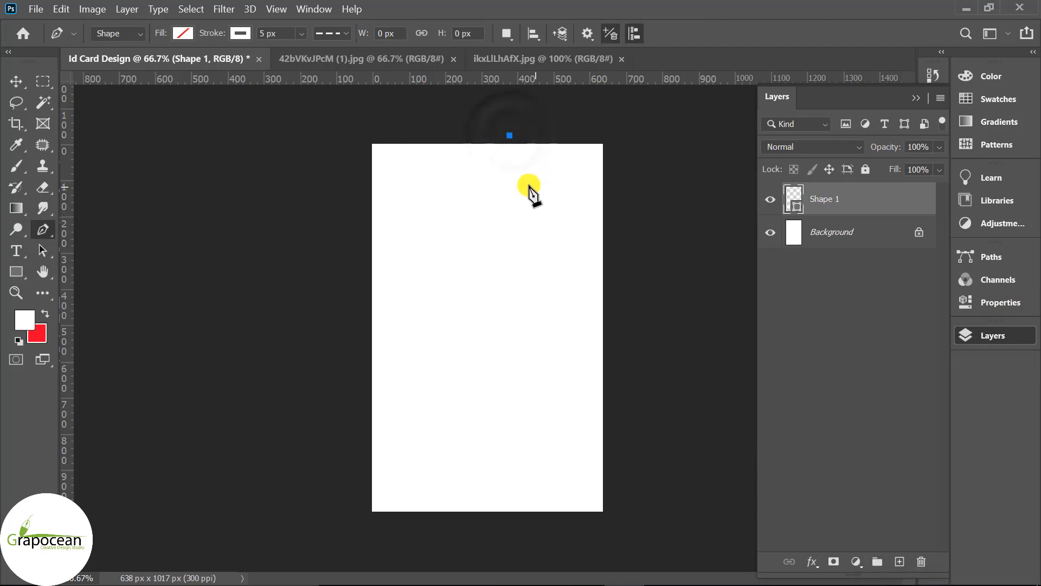
key("ctrl+z")
left_click(494, 137)
left_click_drag(534, 206, 516, 261)
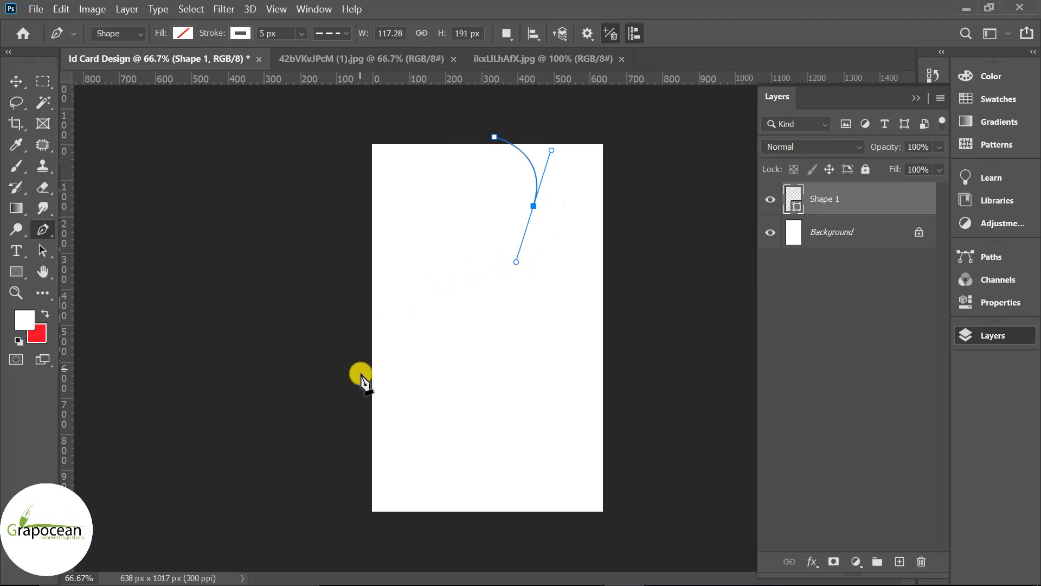
left_click_drag(360, 381, 365, 473)
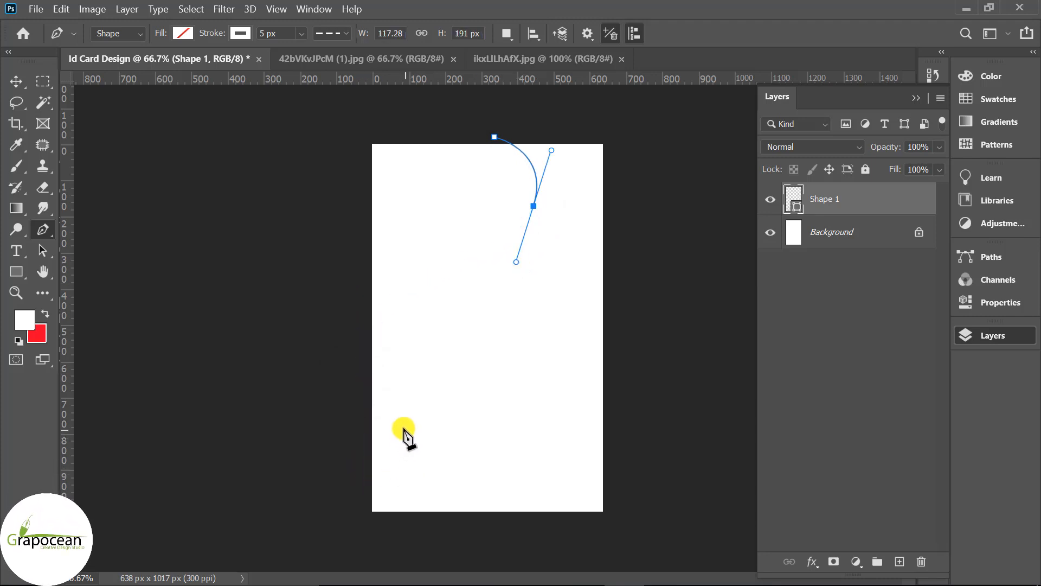
left_click_drag(366, 388, 367, 535)
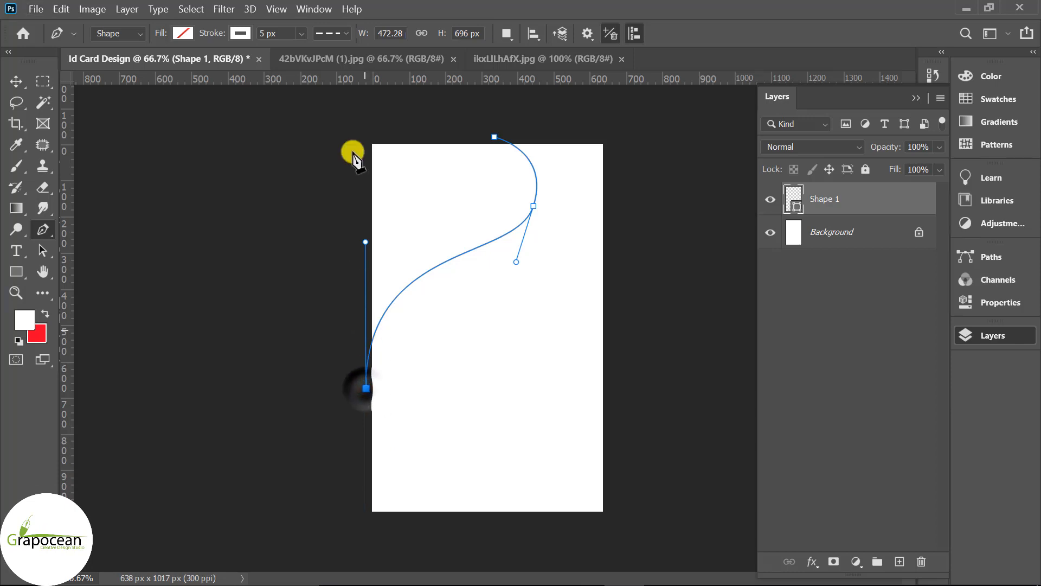
left_click(360, 121)
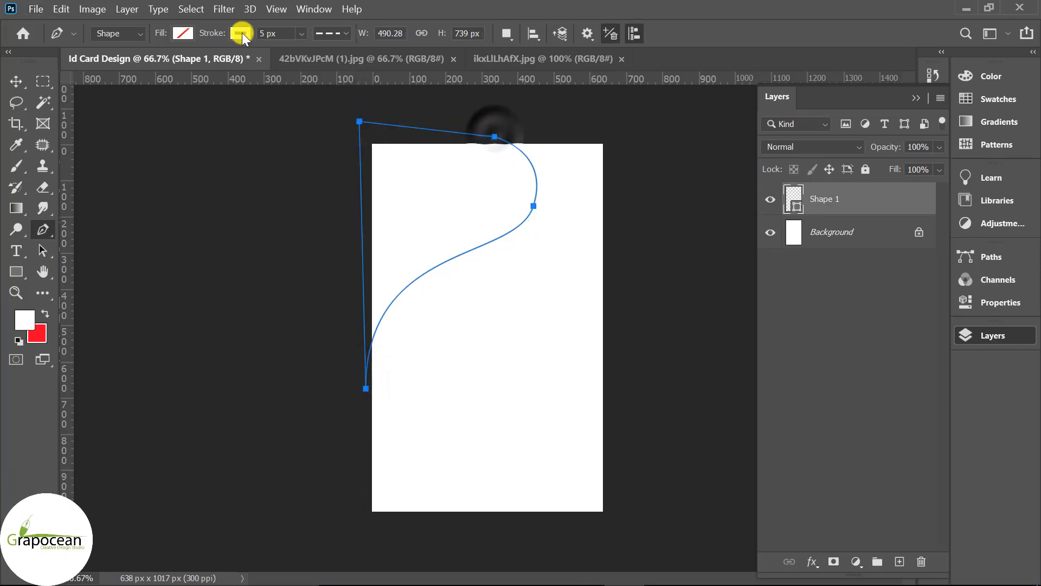
- Give the curved shape a solid dark fill swatch
left_click(241, 33)
left_click(182, 32)
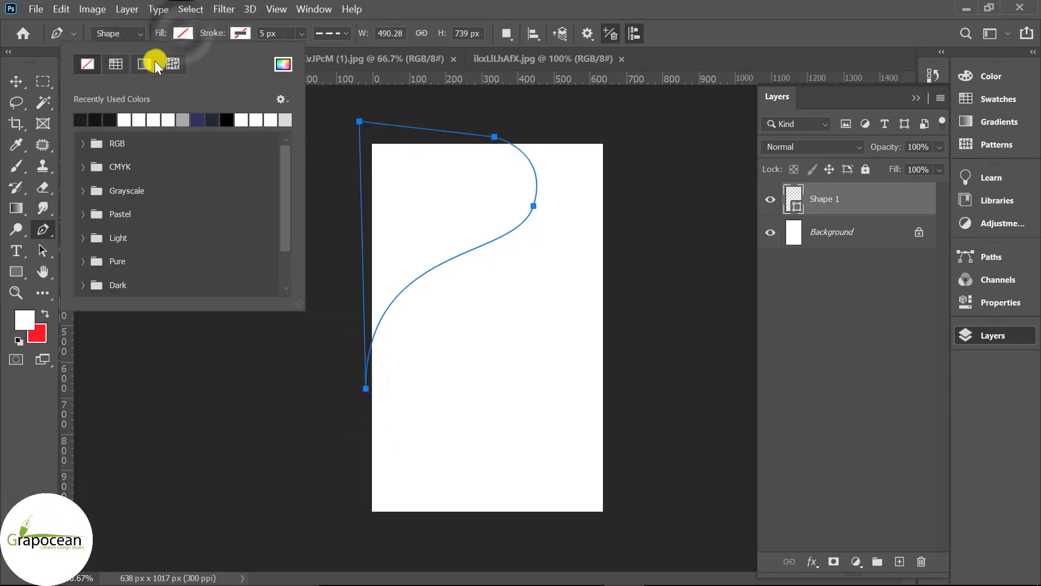
left_click(110, 120)
left_click(16, 81)
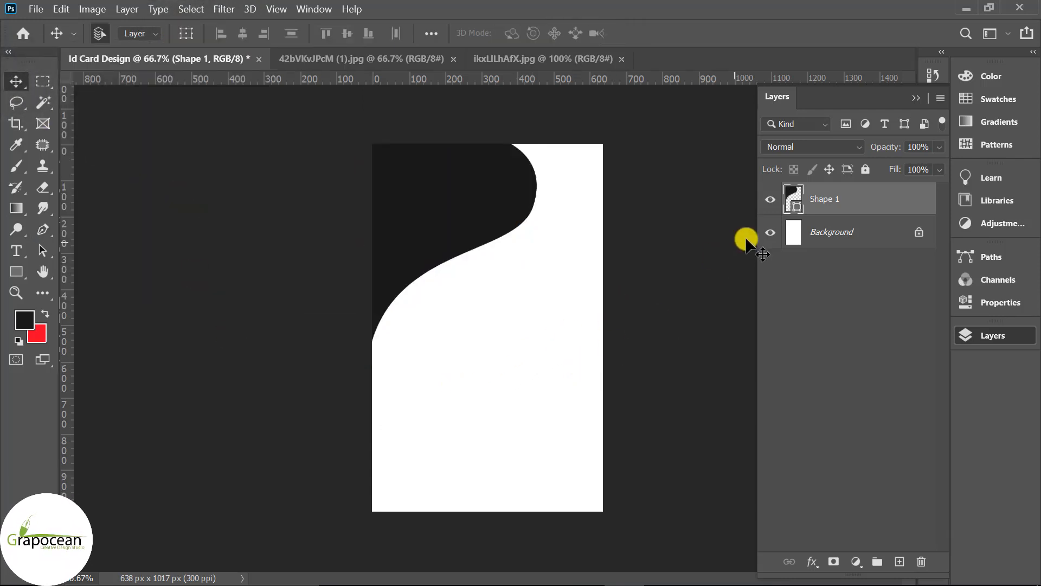
- Add a dark Solid Color fill layer above the Background layer
left_click(818, 237)
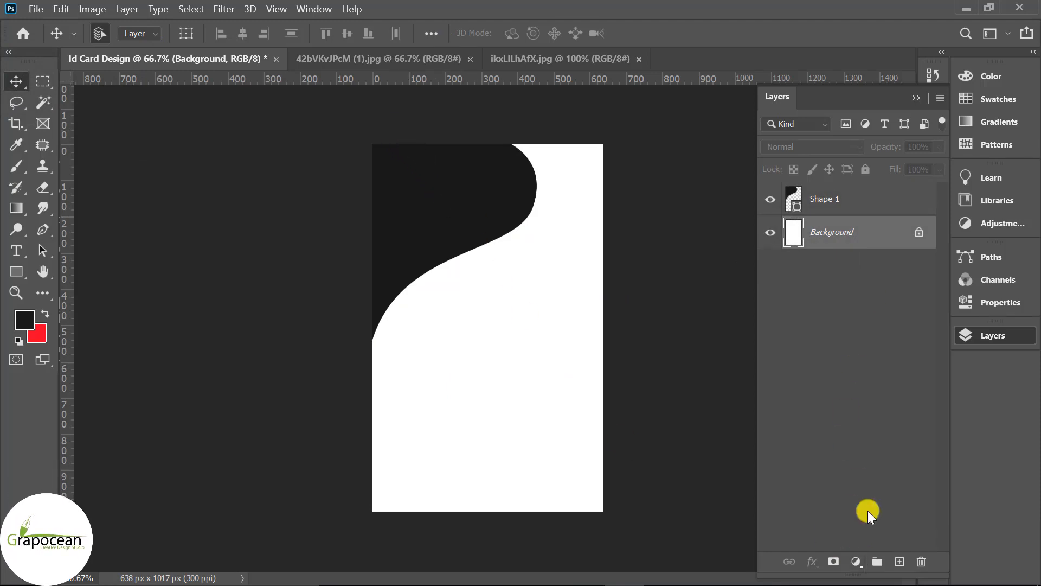
left_click(856, 562)
left_click(913, 272)
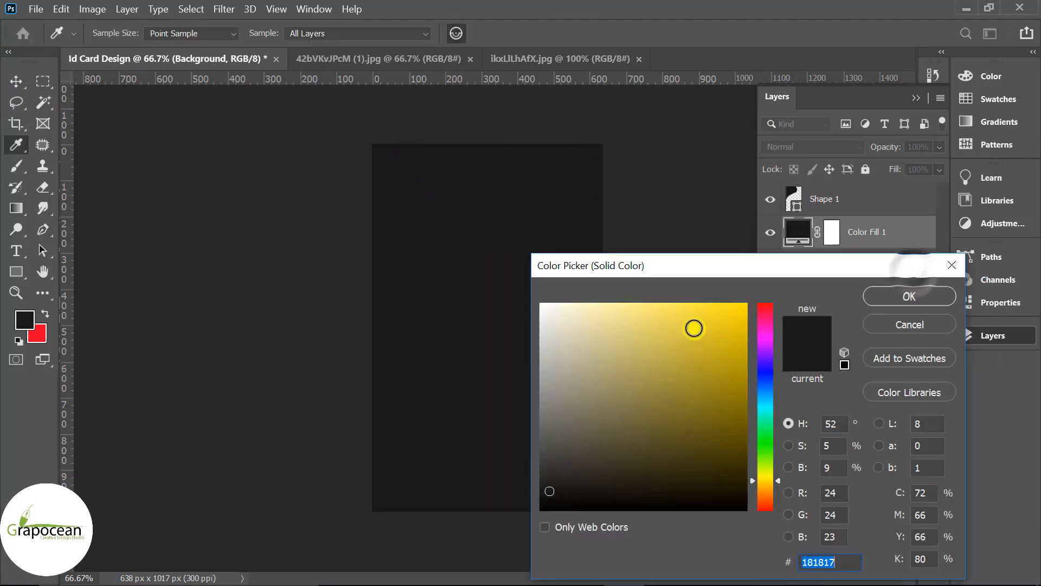
left_click(916, 296)
- In the fill layer's Blending Options, enable Pattern Overlay instead of Gradient Overlay
right_click(886, 239)
left_click(705, 29)
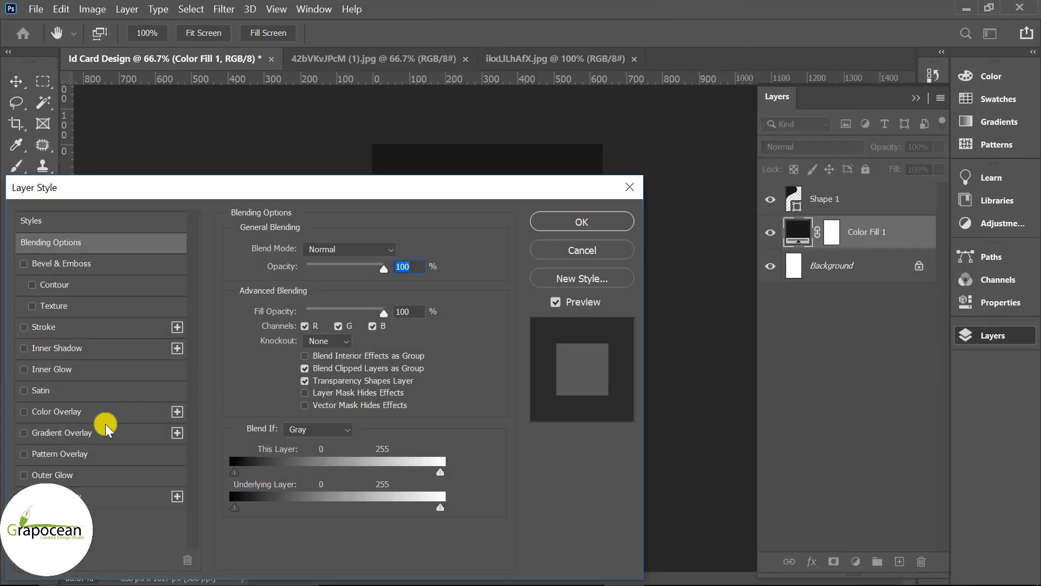
left_click(60, 428)
left_click_drag(321, 192, 896, 144)
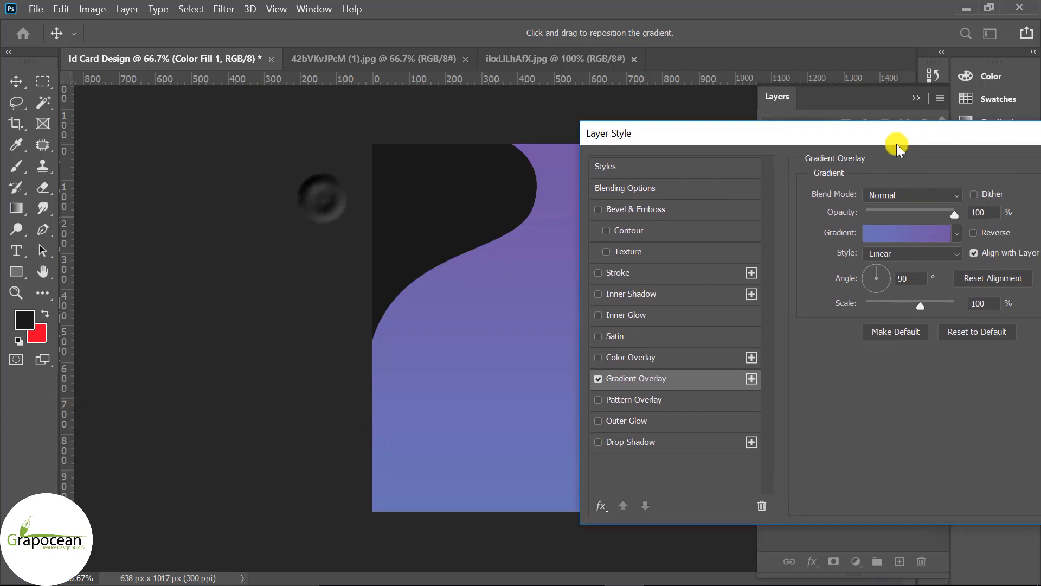
left_click(598, 378)
left_click(630, 399)
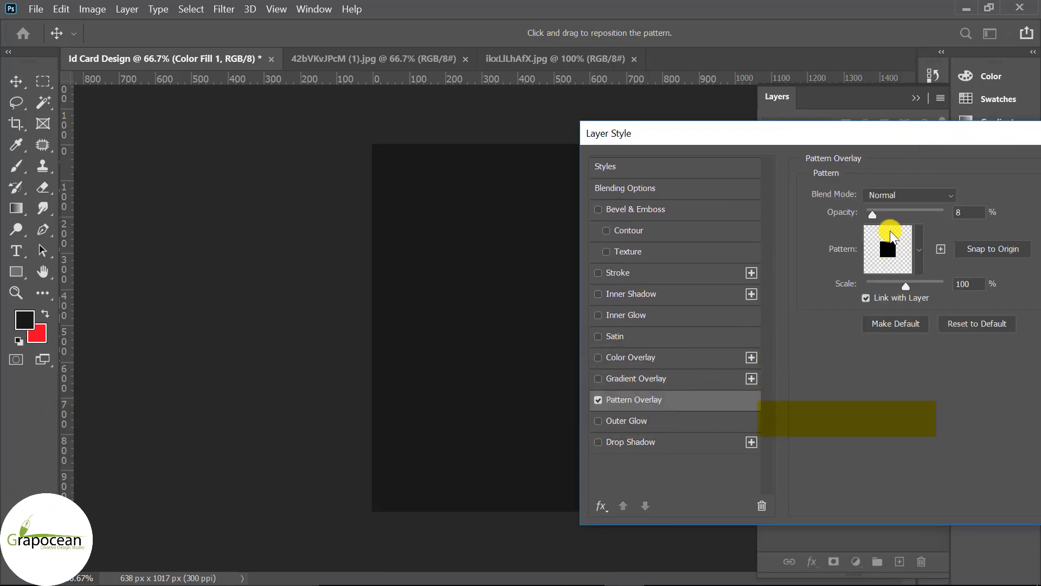
- Set the dot Pattern Overlay to Divide blend mode, 81% opacity and 303% scale
left_click_drag(872, 214, 879, 214)
left_click(906, 194)
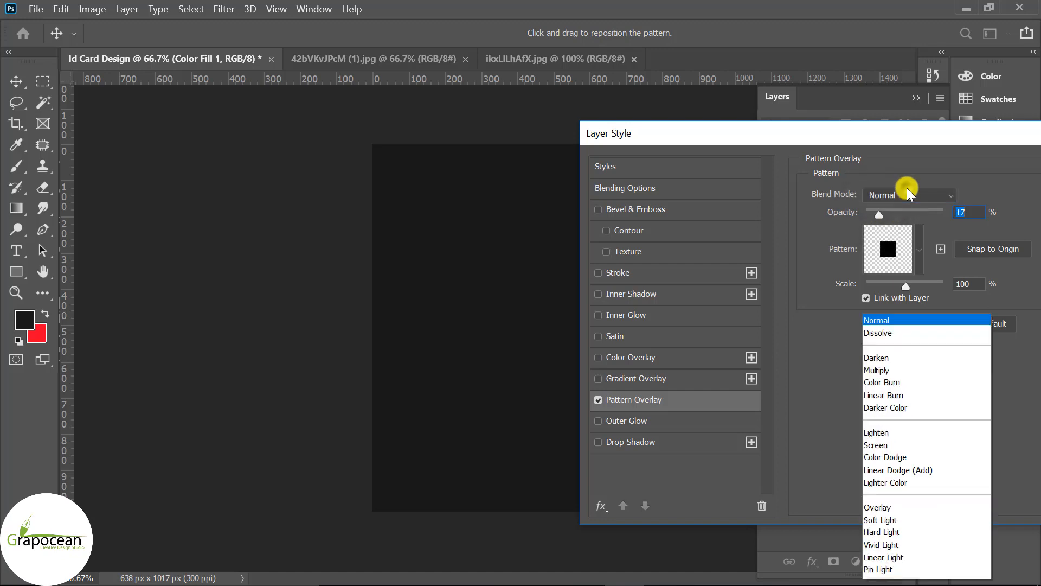
left_click(885, 306)
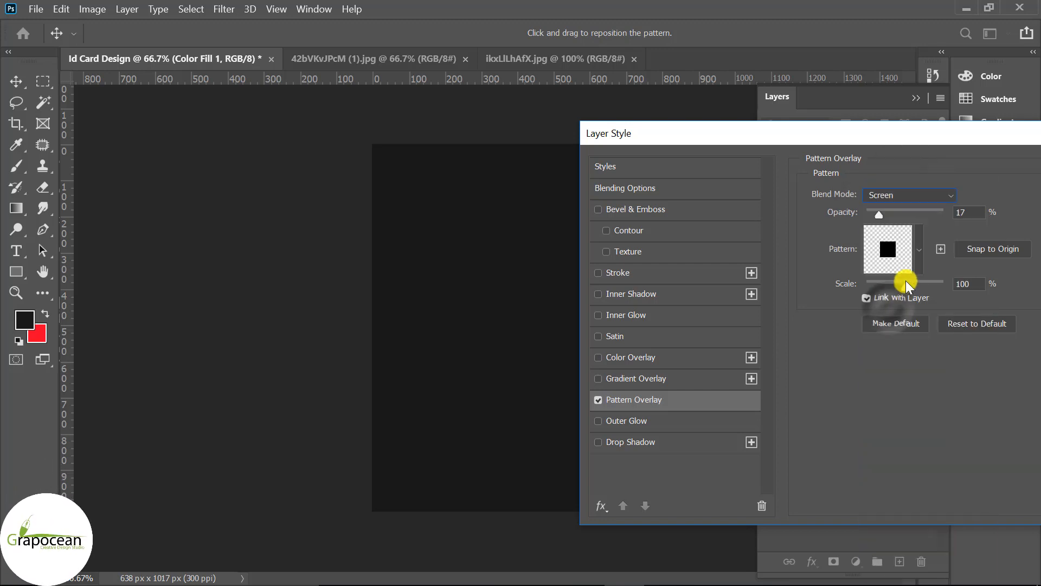
left_click(917, 255)
left_click(917, 257)
mouse_move(880, 215)
left_mouse_down()
mouse_move(940, 218)
mouse_move(892, 215)
left_mouse_up()
left_click(907, 195)
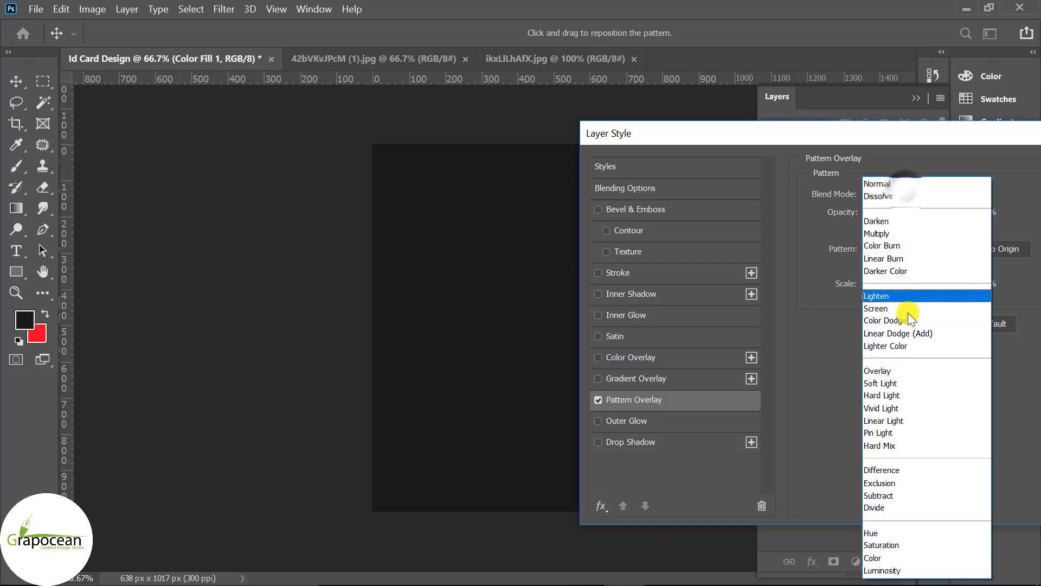
left_click(892, 398)
key("Down")
key("Down")
key("Down")
key("Down")
key("Down")
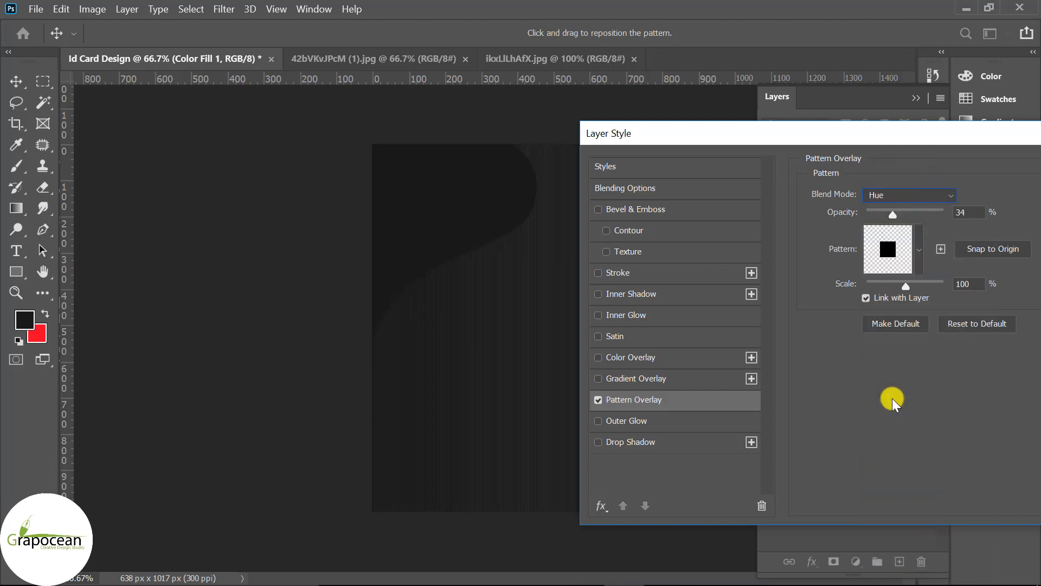
key("Up")
key("Up")
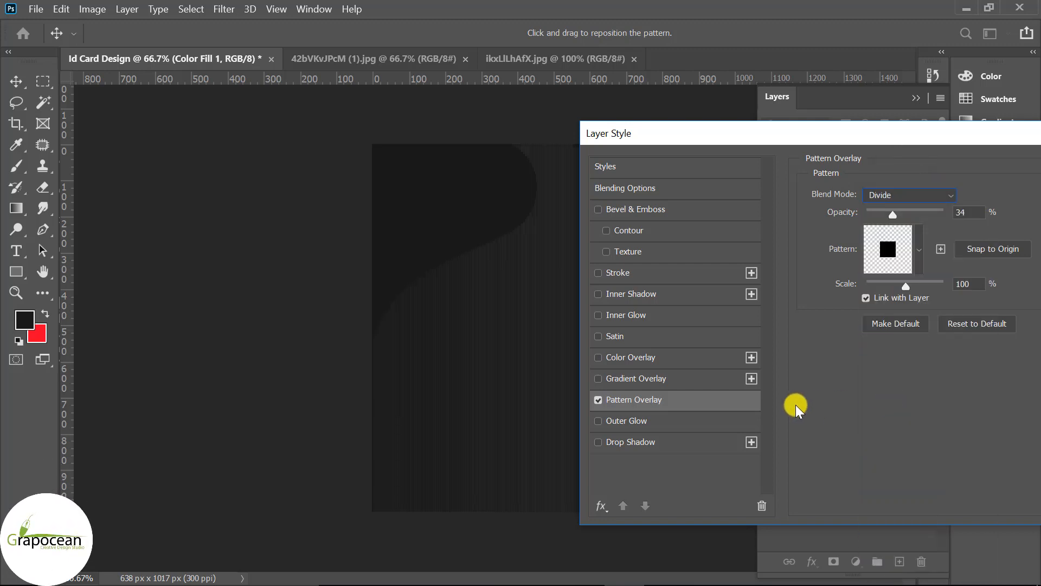
mouse_move(921, 217)
left_mouse_down()
mouse_move(941, 217)
mouse_move(927, 214)
mouse_move(930, 223)
left_mouse_up()
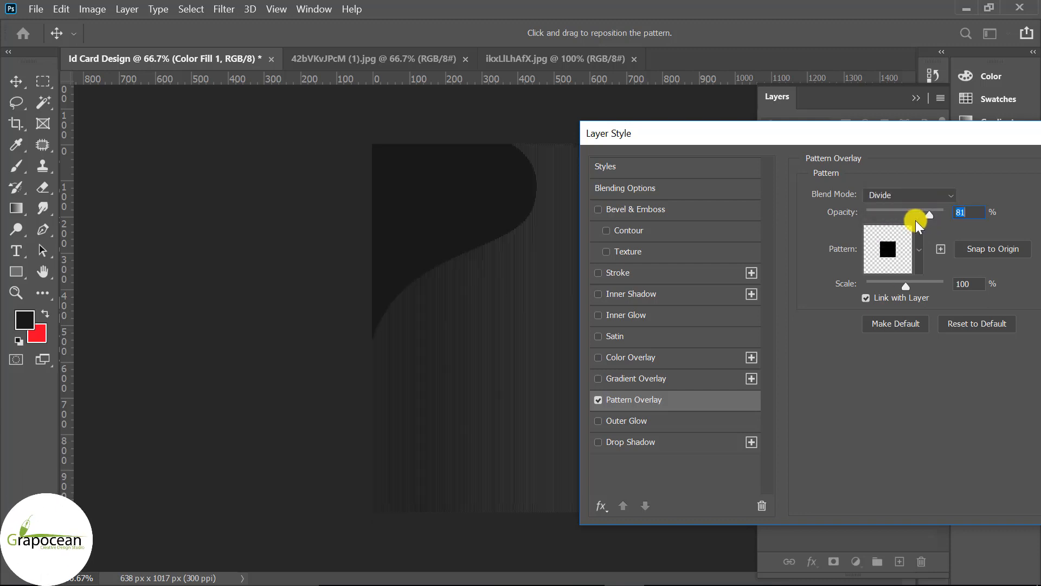
mouse_move(906, 285)
left_mouse_down()
mouse_move(877, 288)
mouse_move(927, 295)
mouse_move(917, 301)
left_mouse_up()
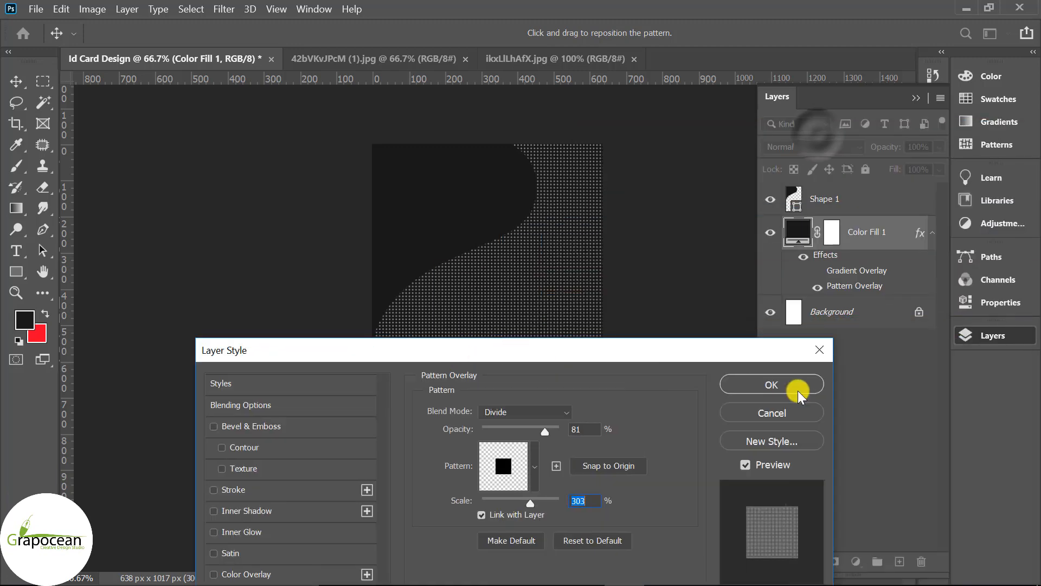
left_click(796, 323)
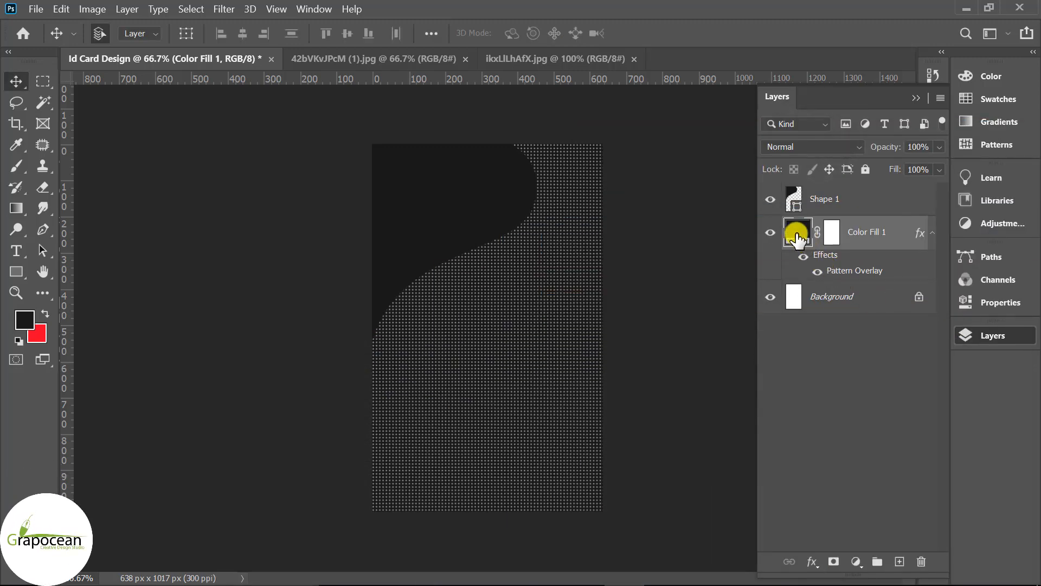
- Change Color Fill 1's colour to light grey d3d3d3
double_click(784, 246)
left_click_drag(488, 278, 485, 339)
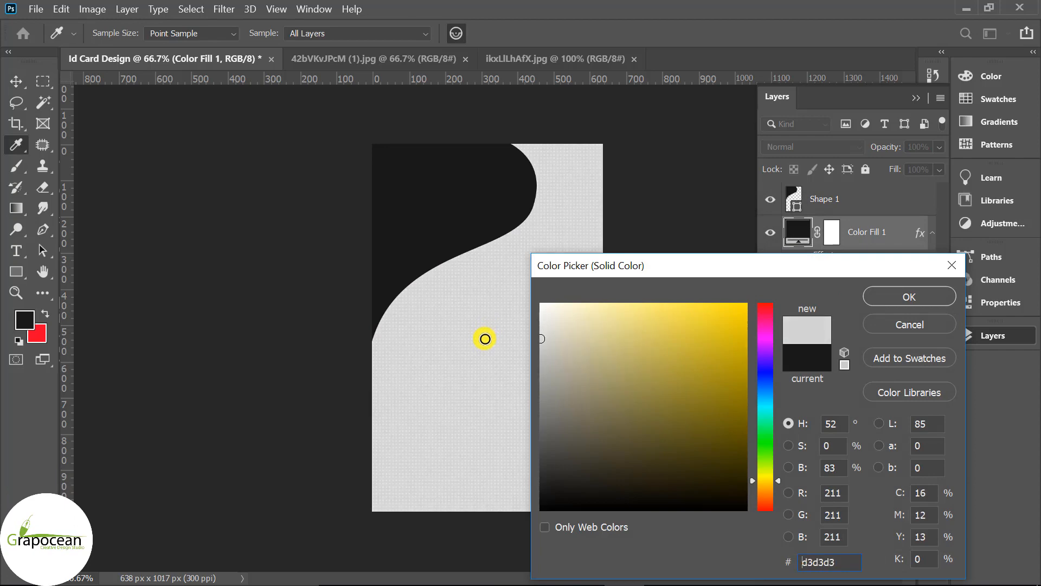
left_click(921, 296)
- Apply a purple-blue linear Gradient Overlay at 90° to Shape 1
left_click(838, 204)
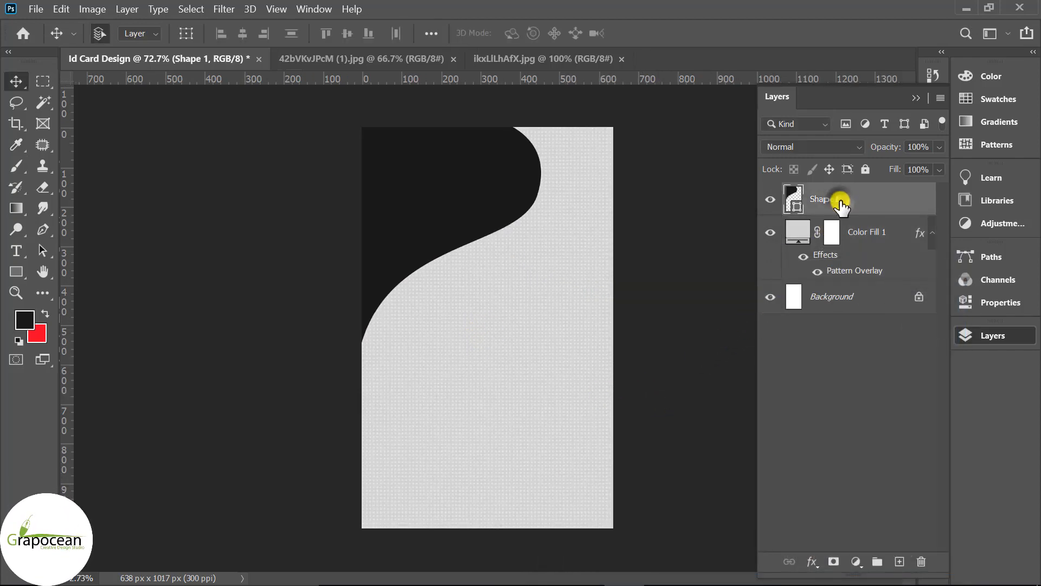
right_click(796, 204)
left_click(711, 30)
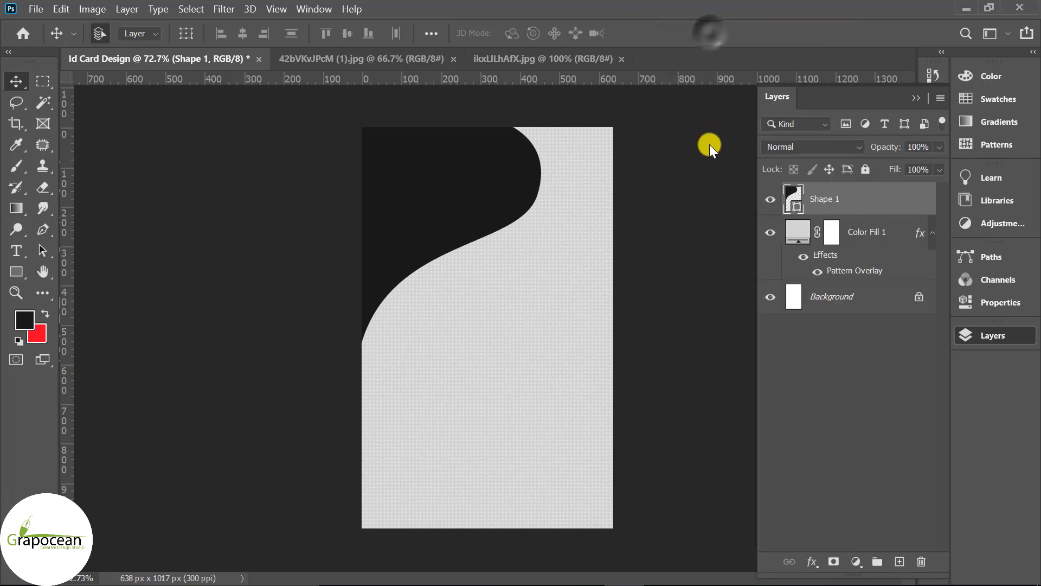
left_click(282, 433)
left_click_drag(553, 190, 640, 245)
left_click(863, 271)
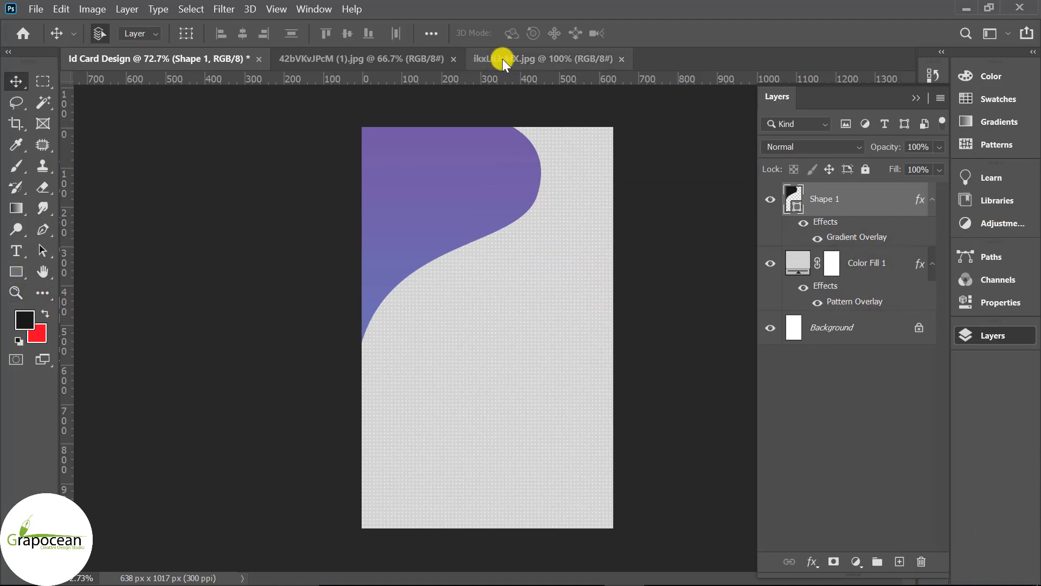
- Unlock the portrait photo and drag it into the ID card document as Layer 1
left_click(380, 59)
left_click(534, 59)
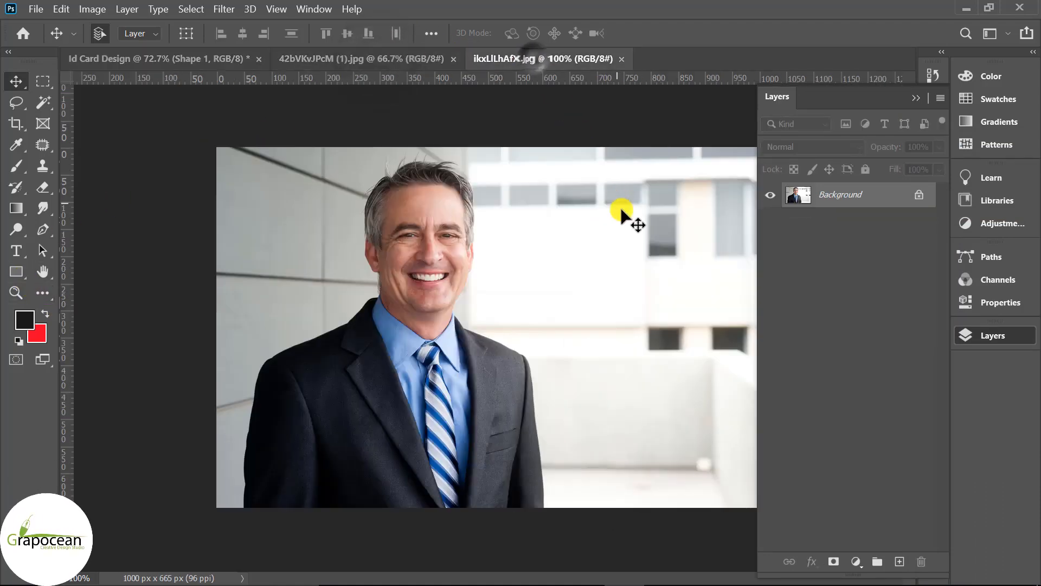
left_click(902, 195)
left_click_drag(609, 202, 528, 256)
- Scale the portrait to 39.38%, move it over the purple curve, and add an empty layer
key("ctrl+t")
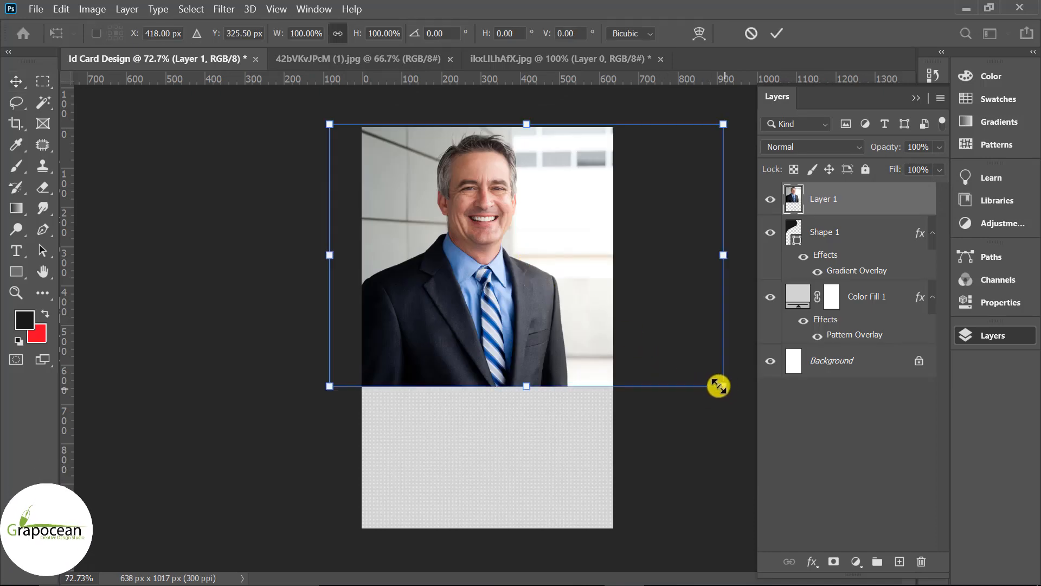
left_click_drag(719, 386, 568, 360)
left_click_drag(532, 282, 504, 274)
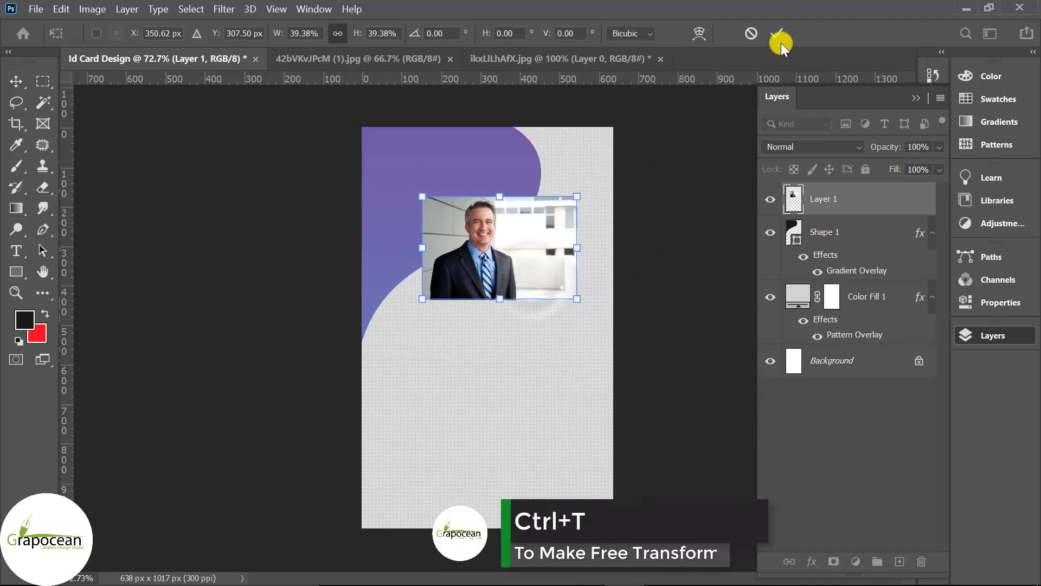
left_click(781, 43)
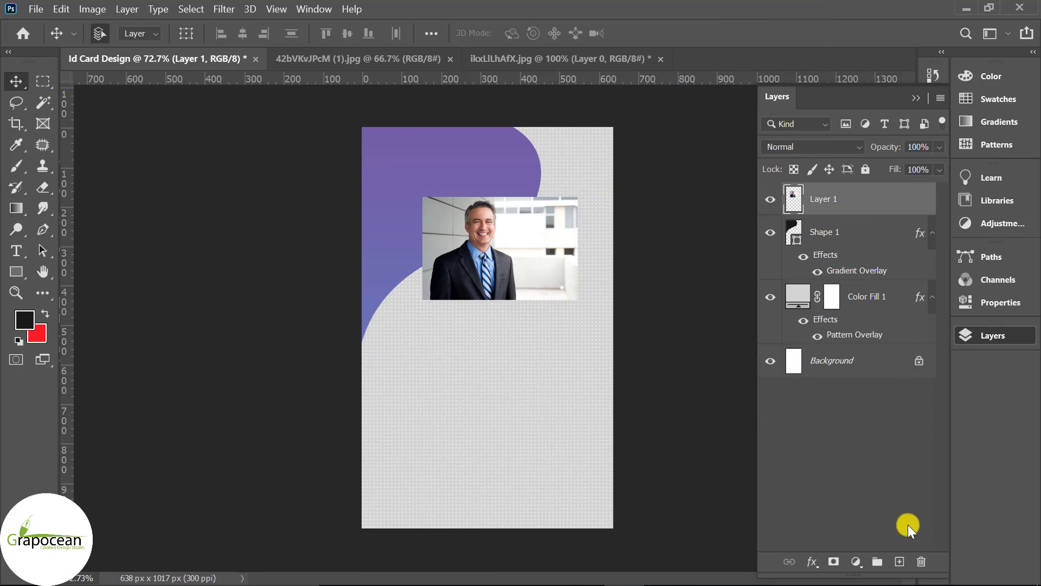
left_click(899, 561)
left_click(15, 270)
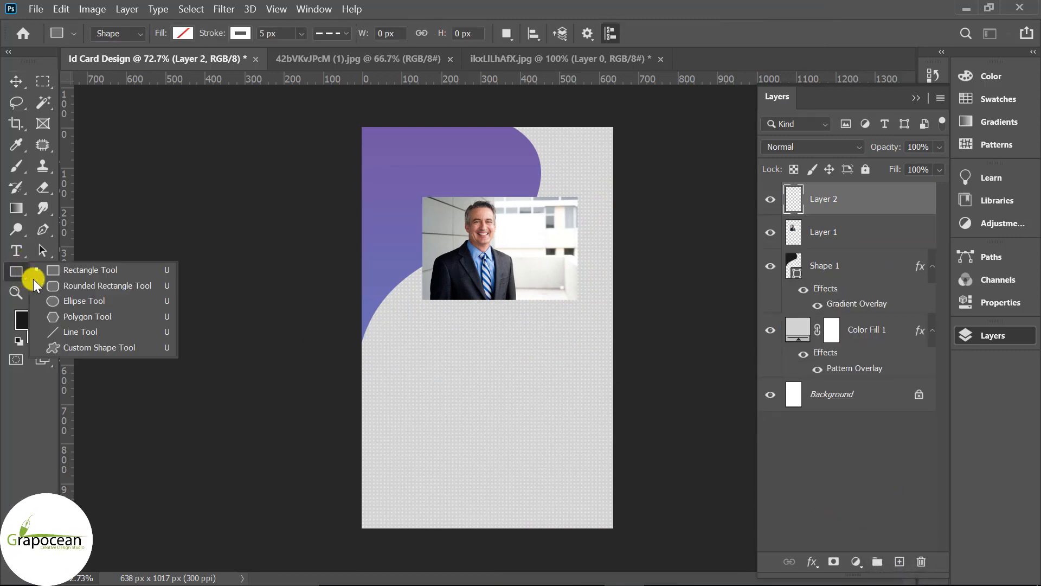
- Draw a 260 px circle over the face with no stroke and light grey fill
left_click(84, 300)
left_click_drag(444, 160, 547, 277)
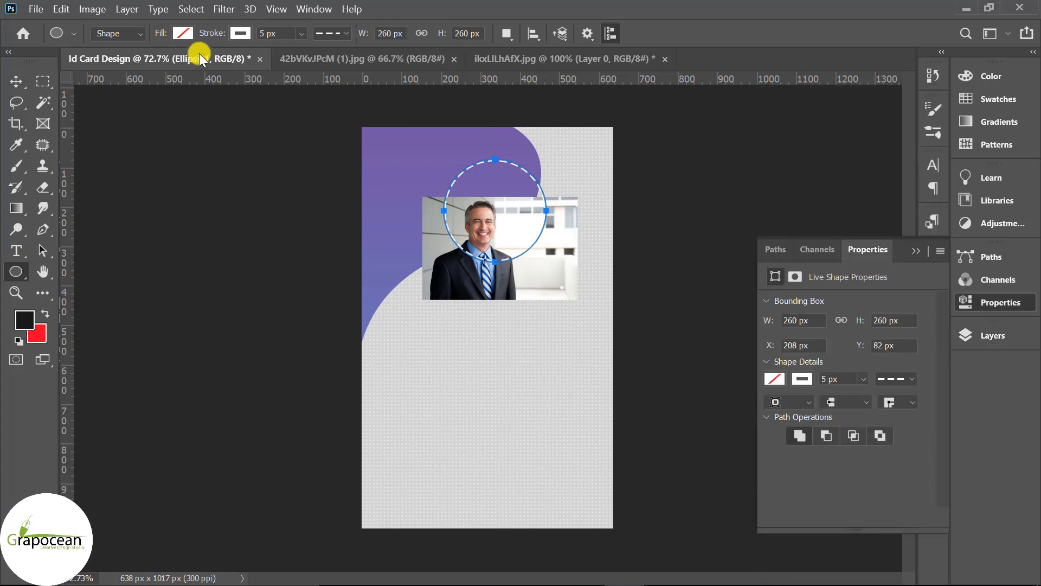
left_click(240, 33)
left_click(145, 64)
left_click(183, 33)
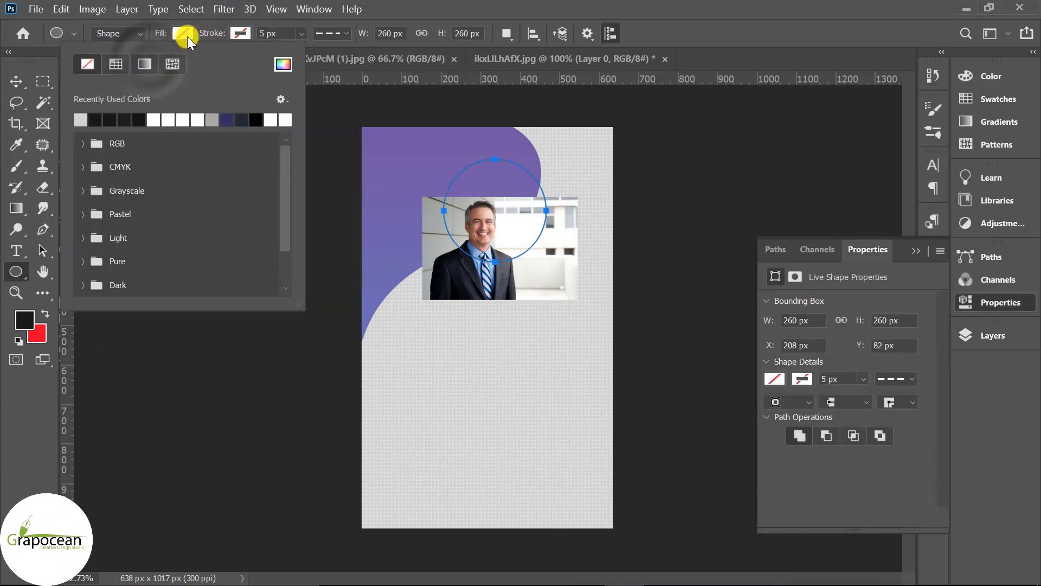
left_click(81, 118)
left_click(16, 86)
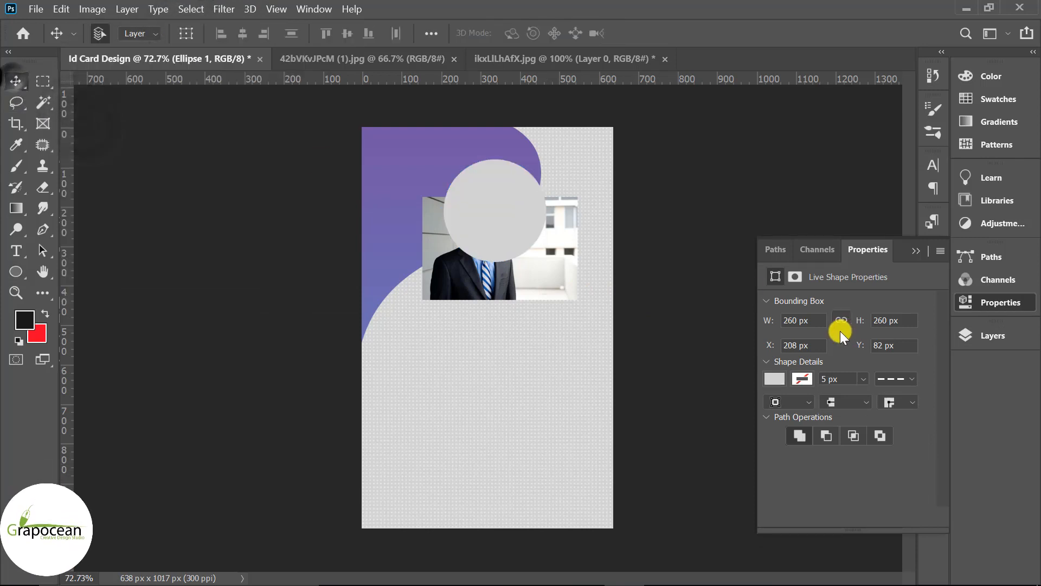
- Move Layer 1 above Ellipse 1, clip it to the circle, and shift the photo up 96 px
left_click(916, 250)
left_click(1000, 334)
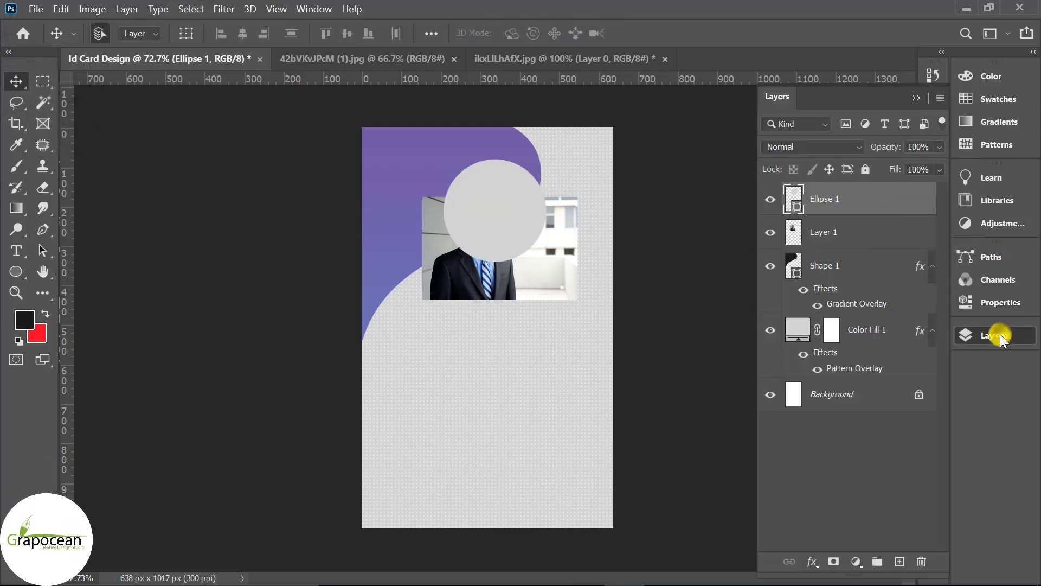
left_click_drag(860, 232, 859, 196)
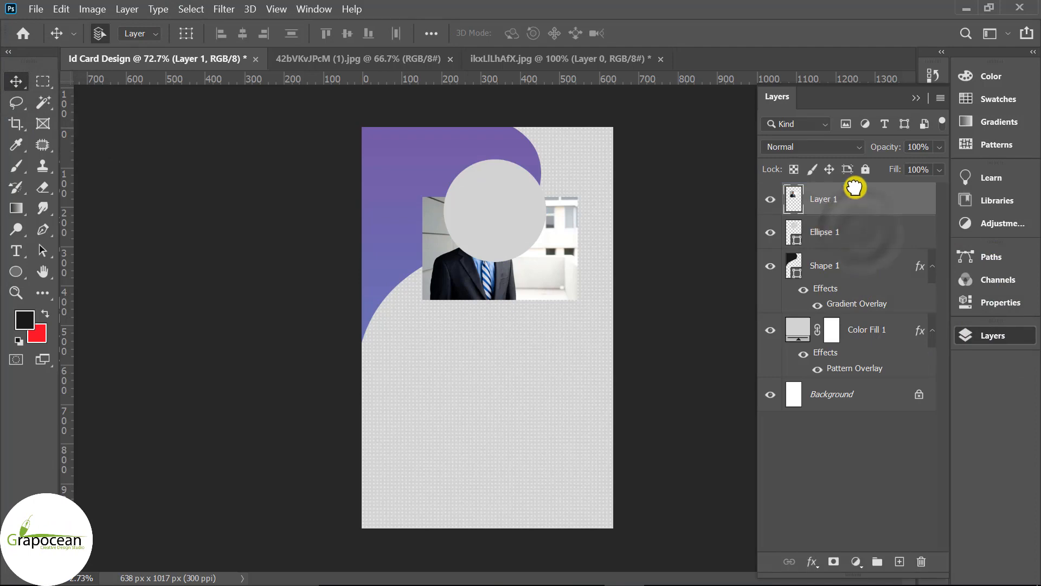
right_click(862, 199)
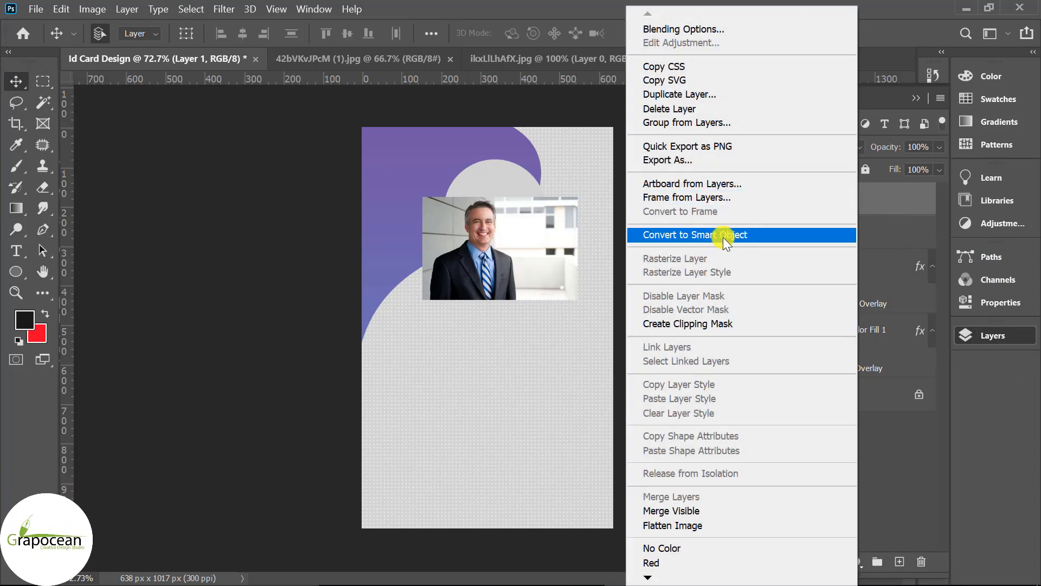
left_click(688, 323)
left_click_drag(495, 235, 513, 193)
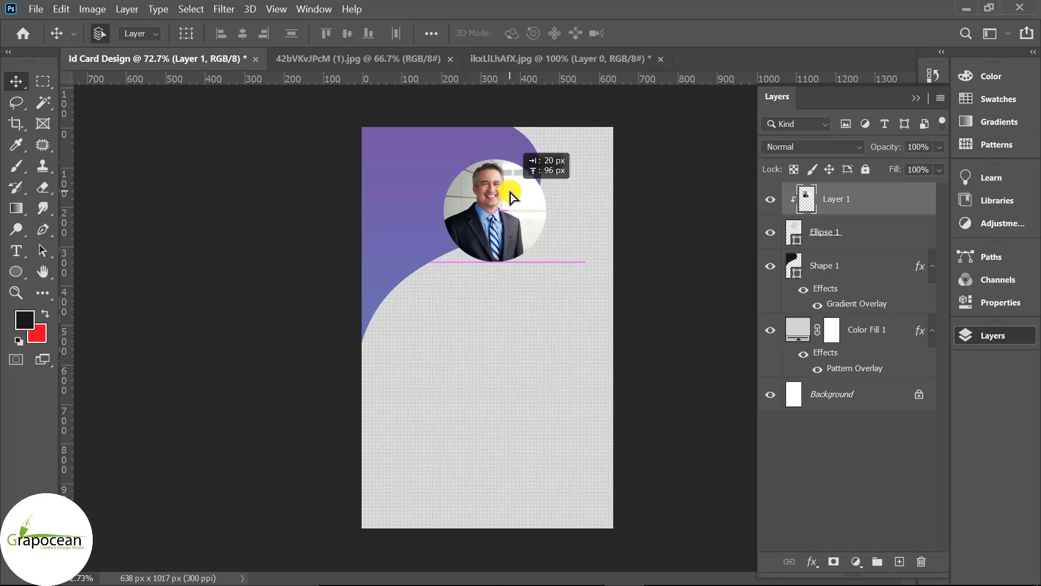
scroll(519, 374, "down", 2)
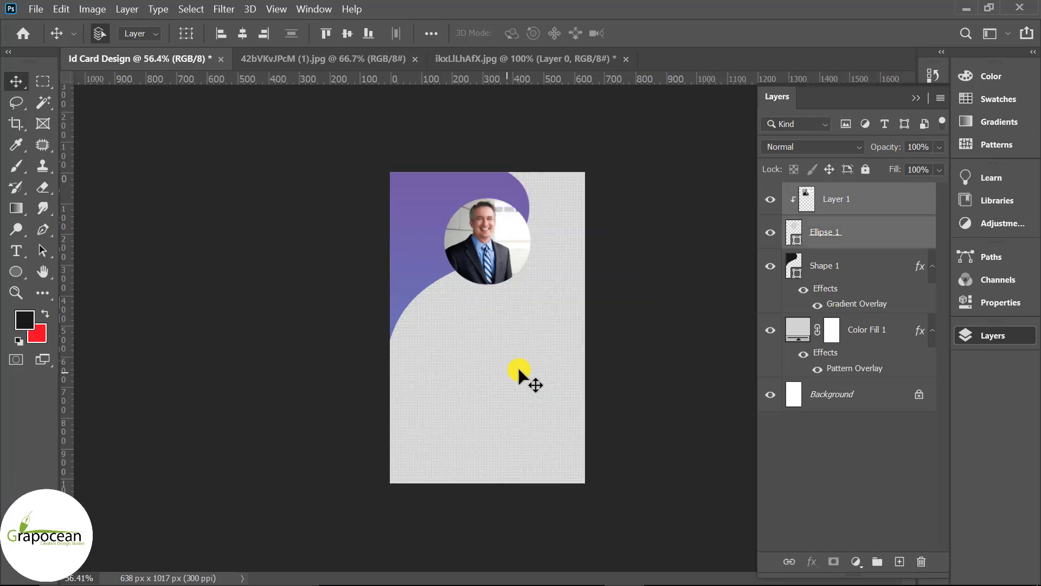
- On a new layer, draw a pen curve from the card's top edge to its left edge
left_click(43, 229)
left_click(899, 561)
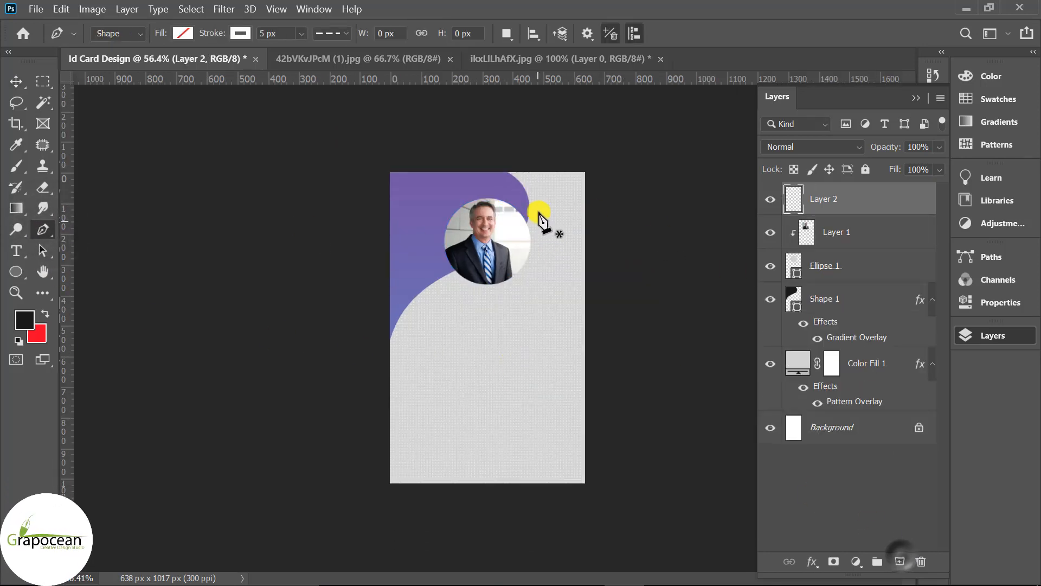
left_click(514, 165)
left_click_drag(531, 224, 520, 266)
key("ctrl+z")
left_click_drag(540, 231, 533, 270)
key("ctrl+z")
left_click_drag(389, 395, 377, 522)
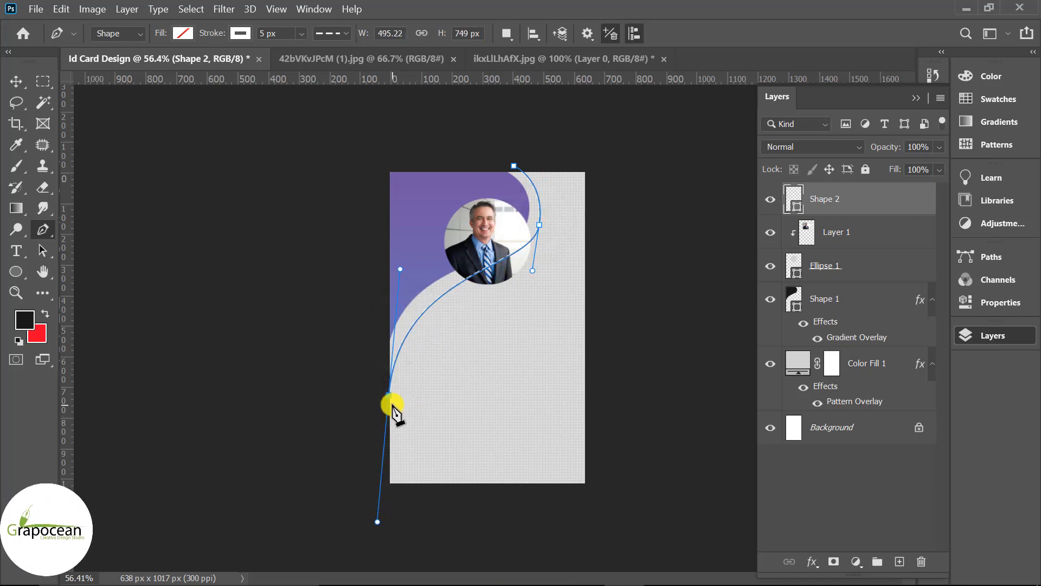
left_click(388, 395)
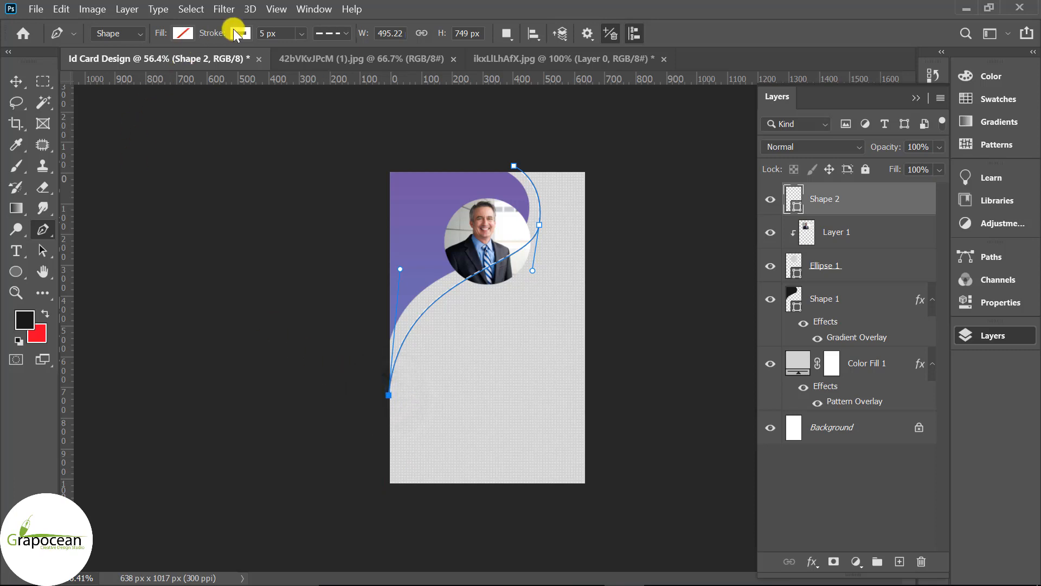
- Give the curve a solid white stroke of 37.43 px
left_click(342, 34)
left_click(317, 87)
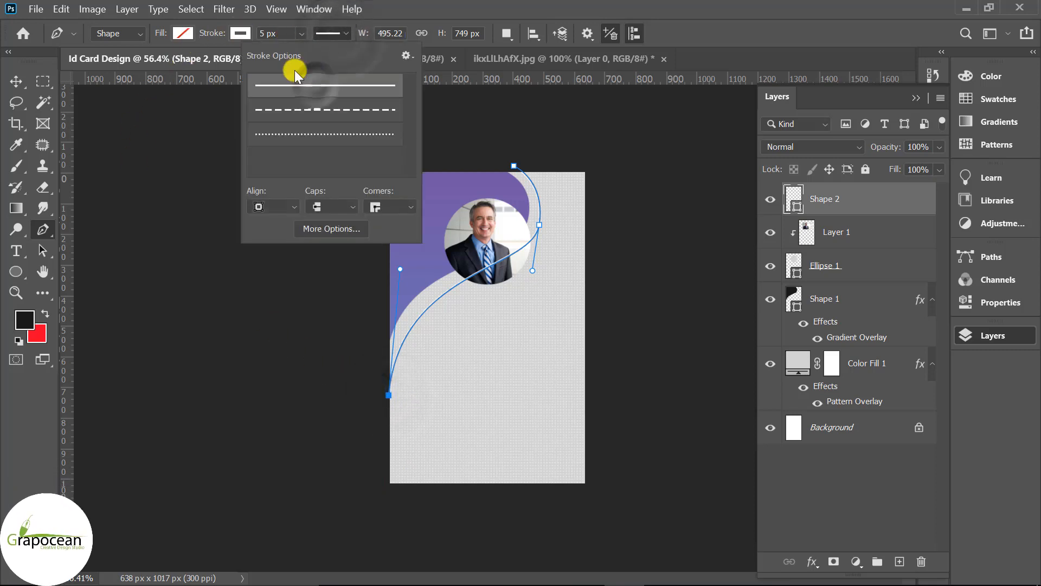
left_click_drag(302, 35, 321, 52)
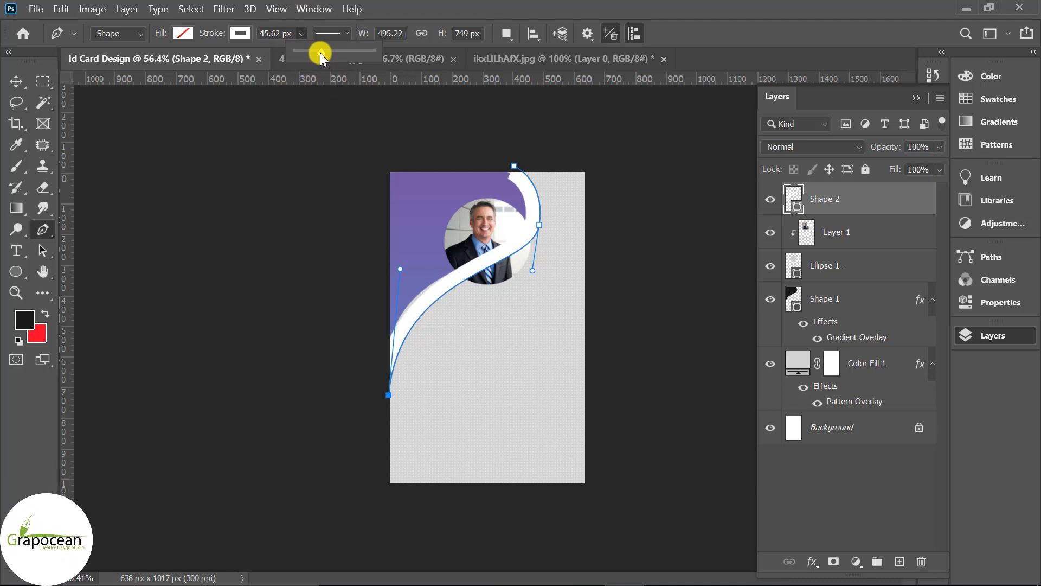
left_click_drag(320, 53, 318, 53)
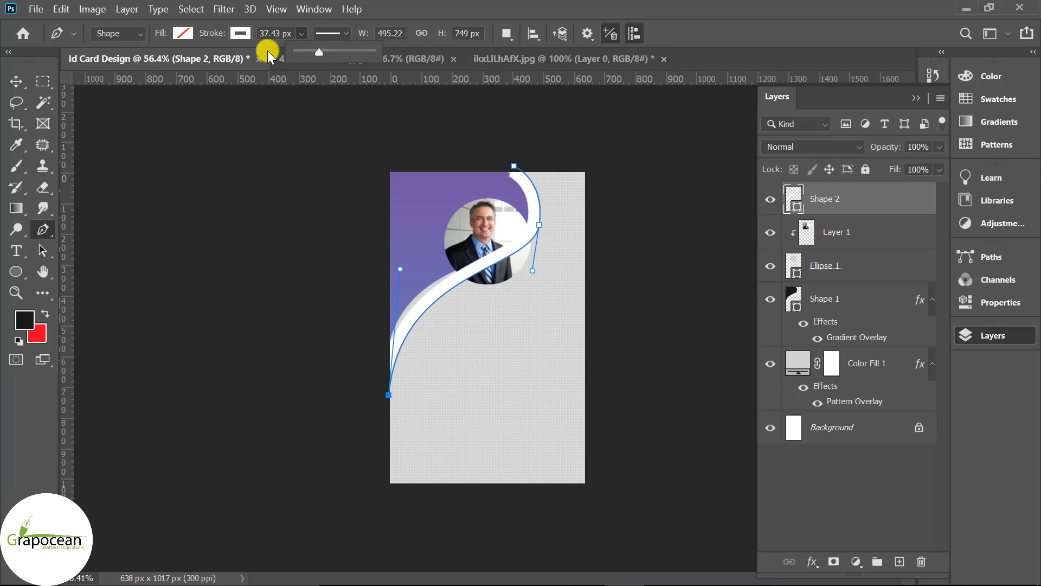
left_click(17, 81)
scroll(535, 181, "up", 3)
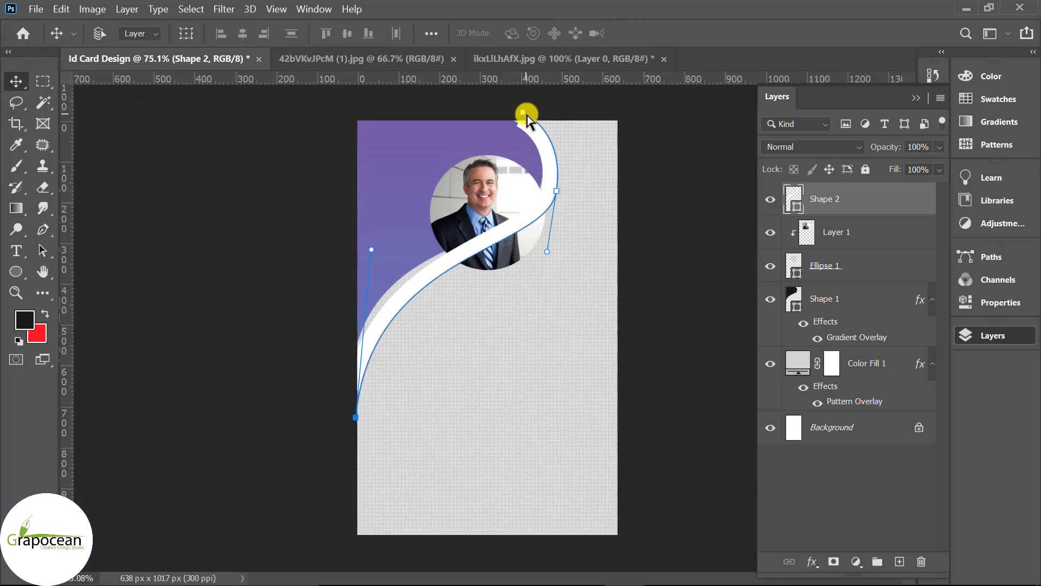
- Adjust Shape 2's anchors and handles so the white band hugs the circle
left_click(525, 113)
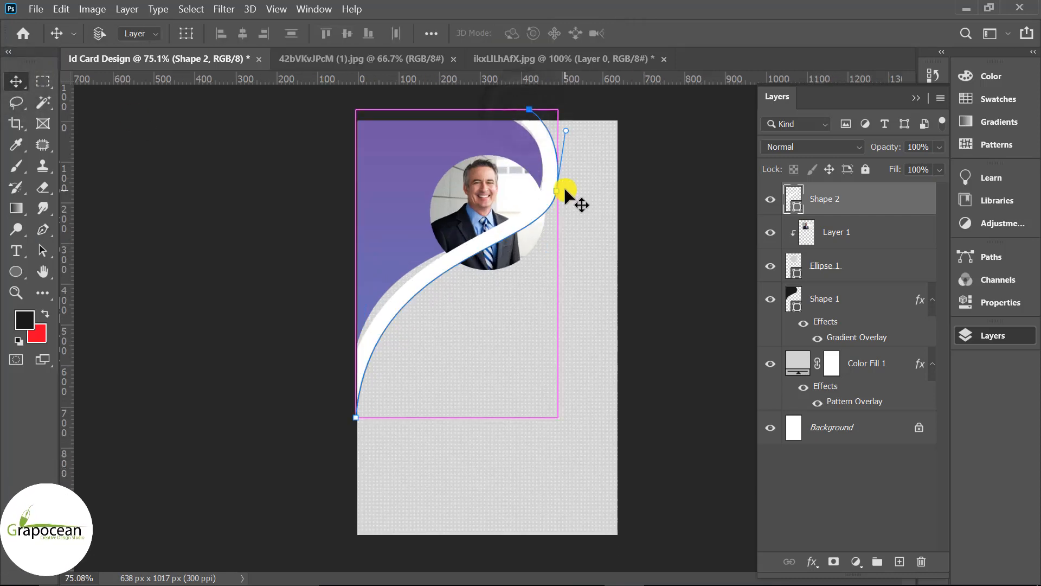
left_click_drag(557, 193, 569, 191)
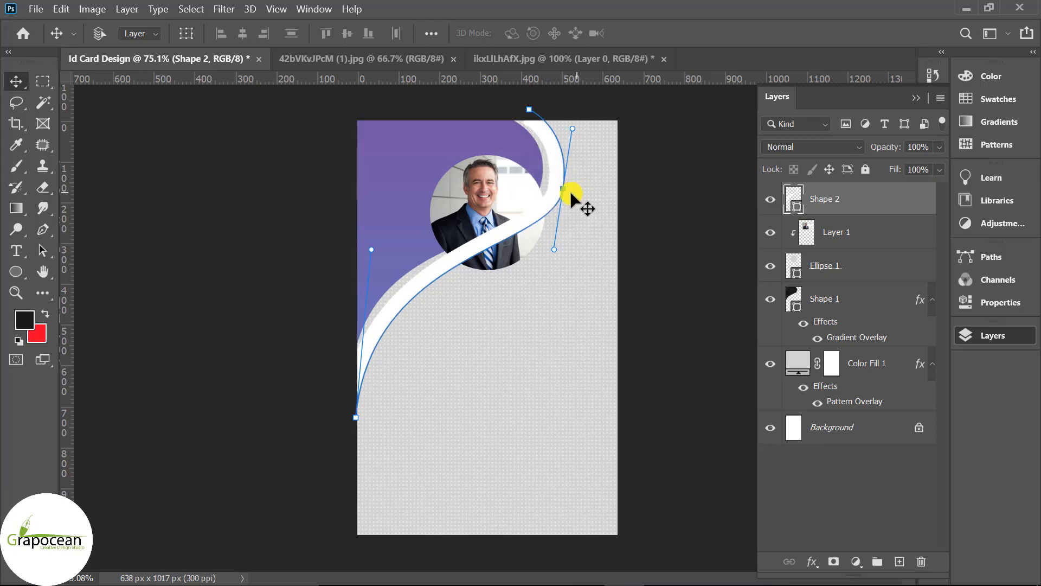
left_click_drag(573, 129, 573, 120)
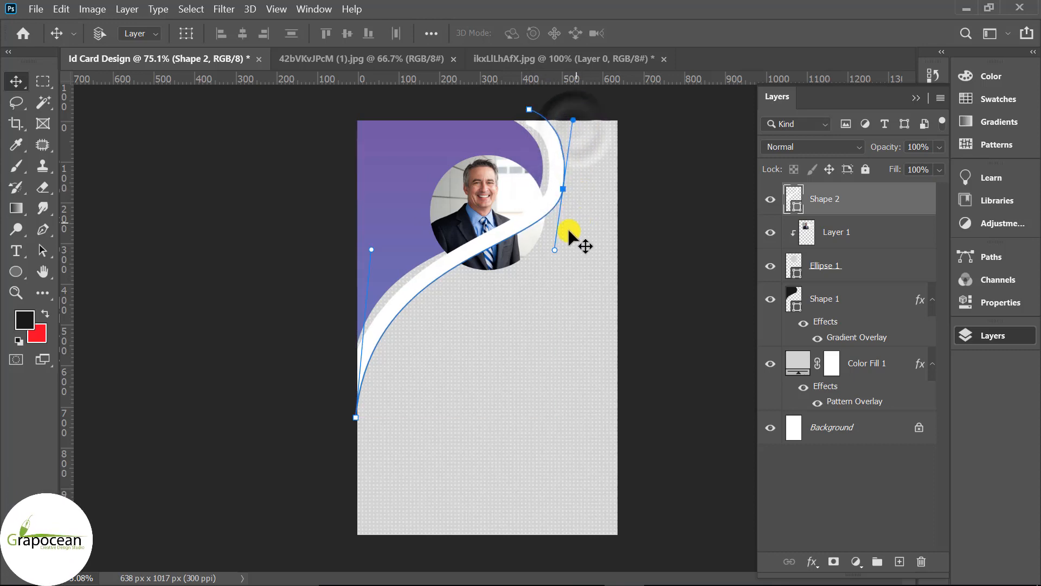
left_click_drag(554, 248, 532, 266)
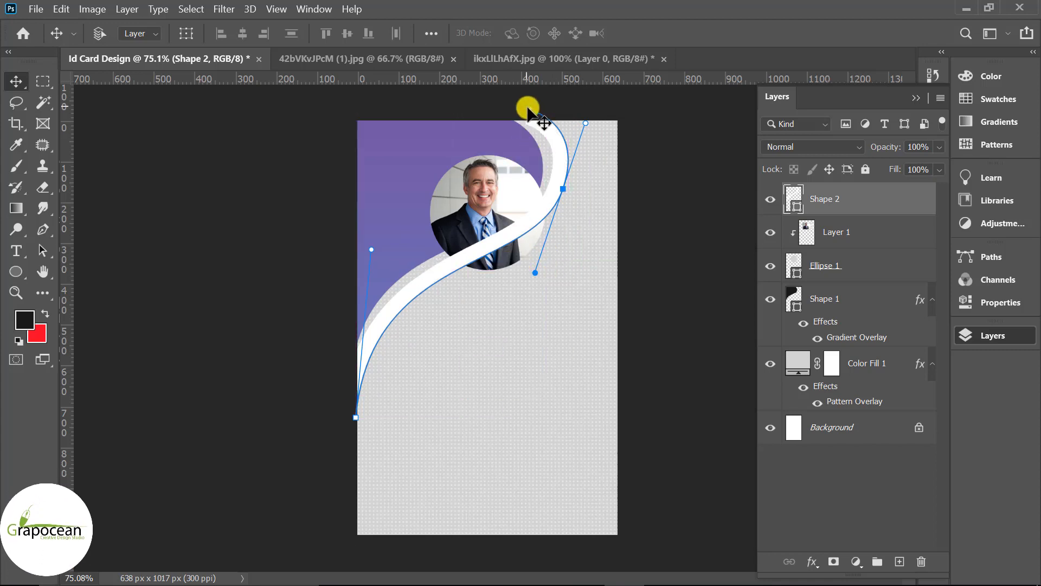
left_click_drag(529, 109, 515, 93)
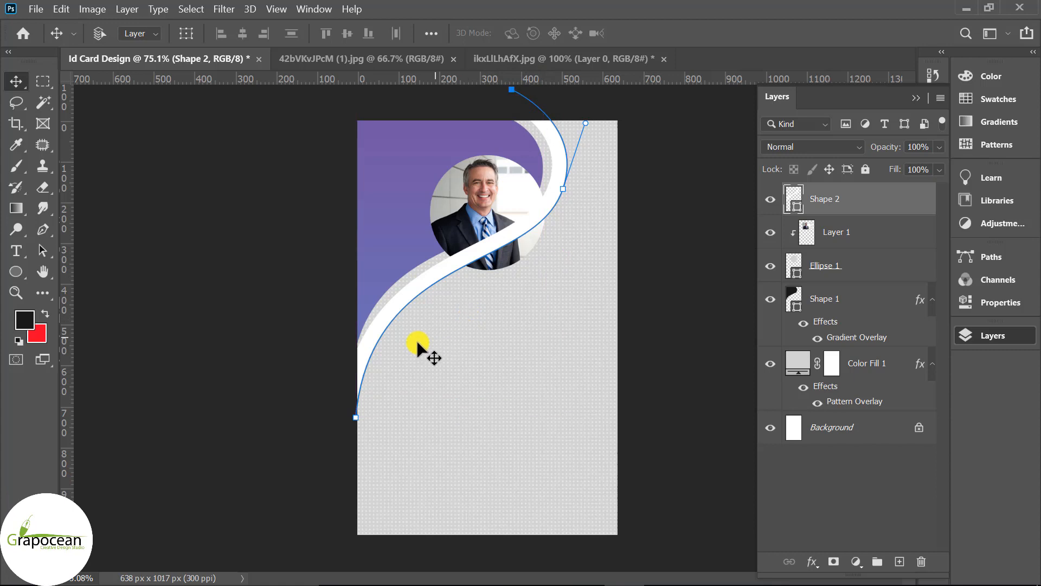
key("ctrl+plus")
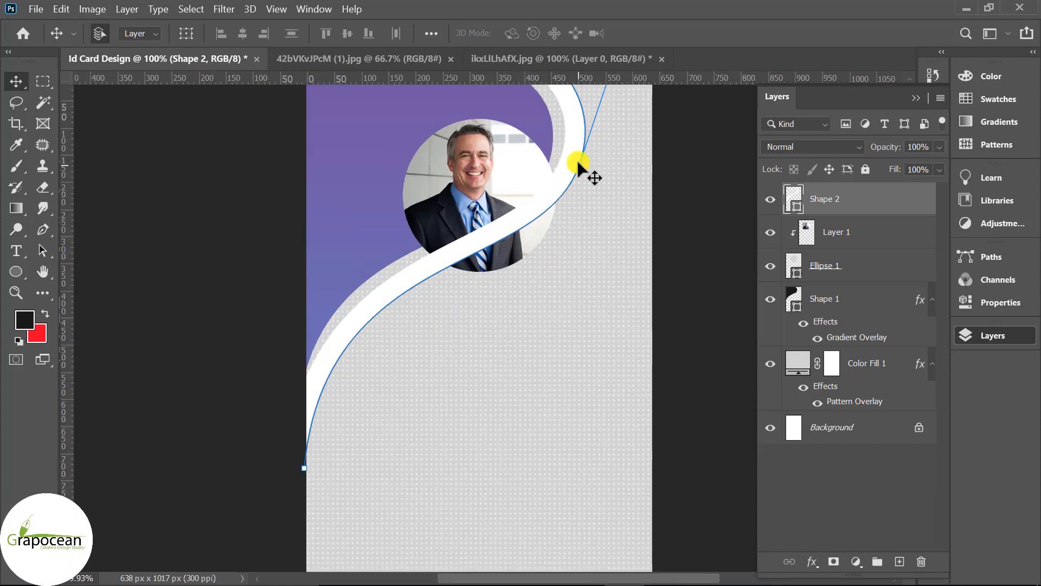
left_click_drag(581, 216, 576, 216)
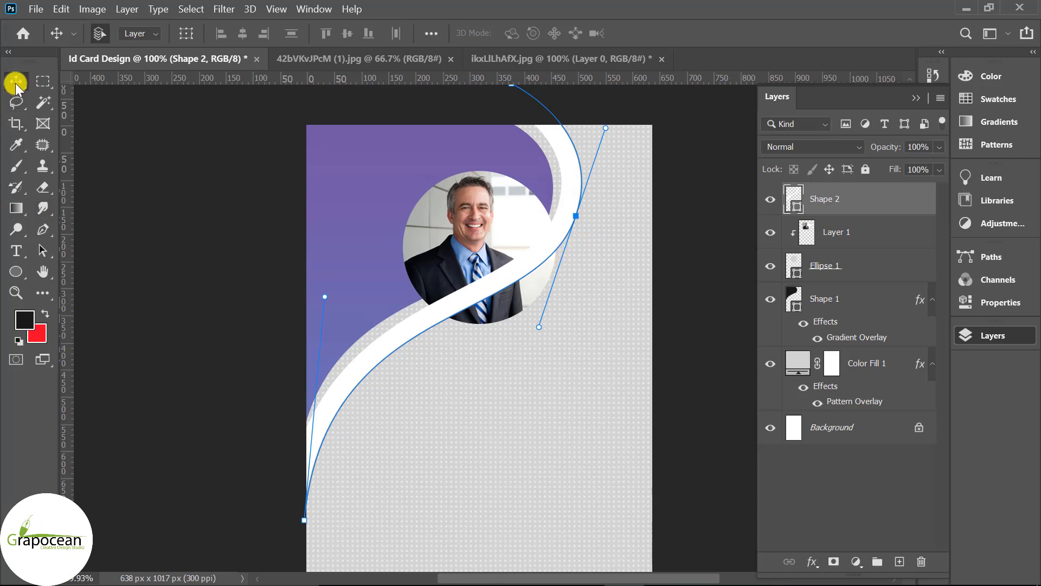
left_click(93, 221)
- Move Shape 2 below Ellipse 1 in the layer stack
scroll(251, 352, "down", 3)
left_click_drag(856, 201, 860, 286)
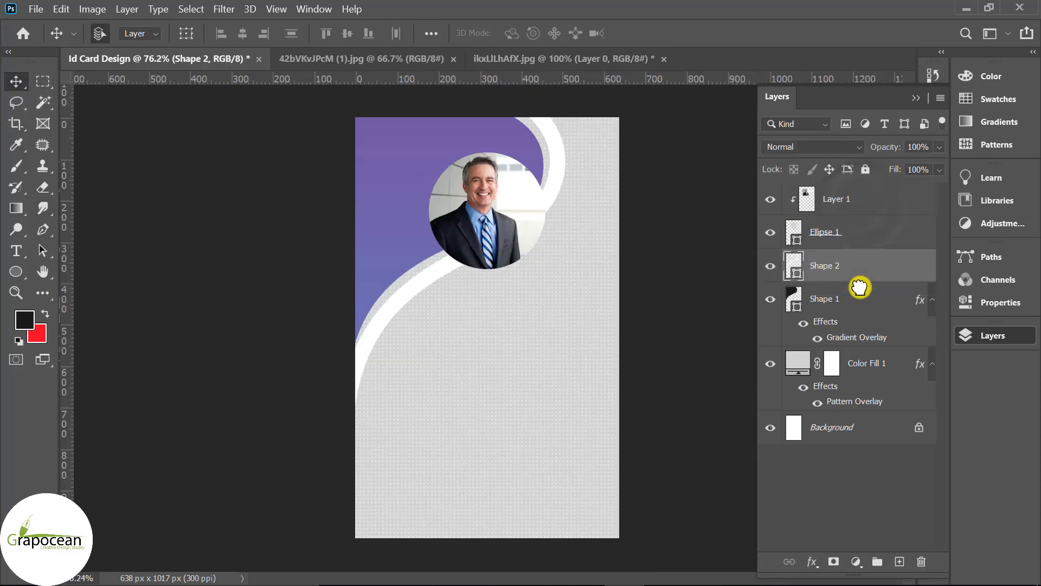
scroll(622, 371, "down", 2)
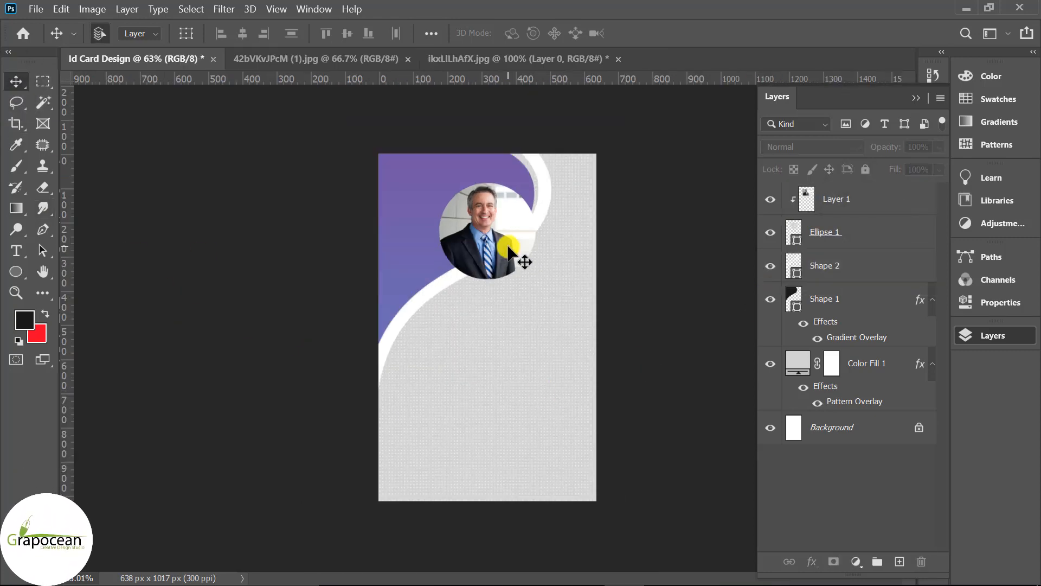
- Open Ellipse 1's Blending Options and enable the Stroke effect
left_click(846, 204)
right_click(857, 234)
left_click(700, 28)
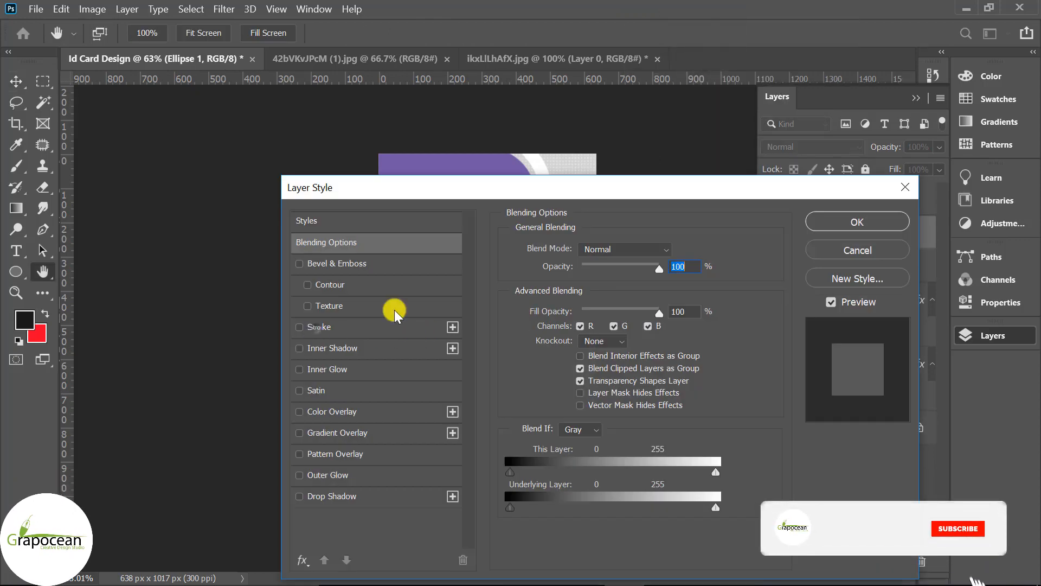
left_click(319, 326)
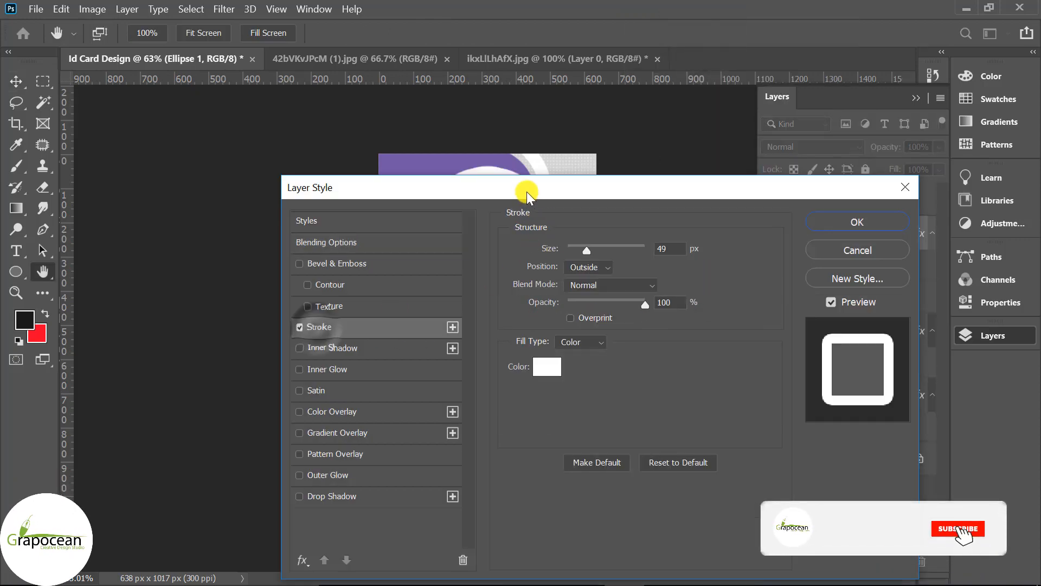
mouse_move(526, 191)
left_mouse_down()
mouse_move(765, 206)
mouse_move(743, 208)
left_mouse_up()
left_click_drag(798, 266, 796, 269)
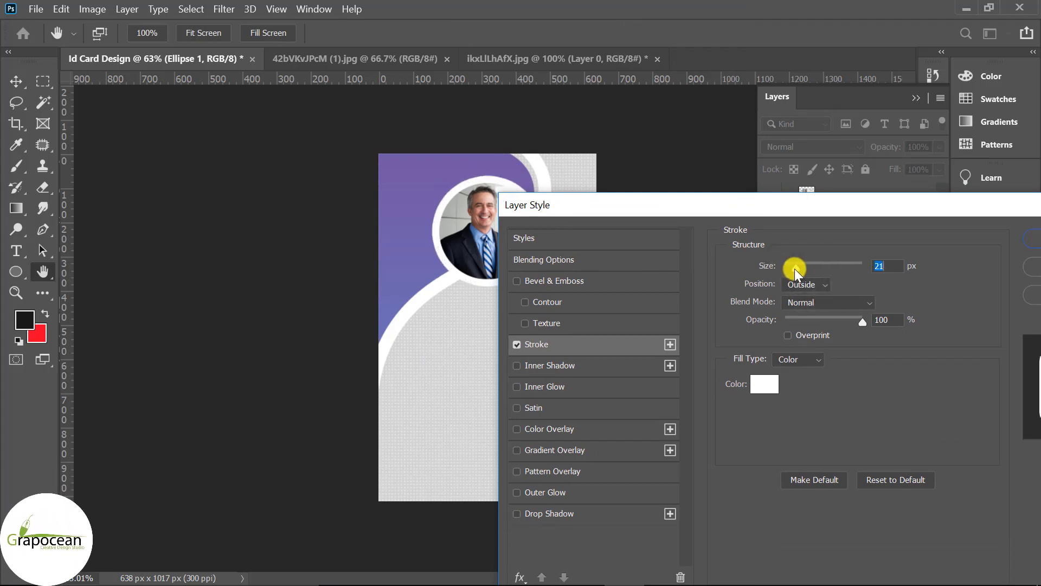
left_click_drag(748, 205, 720, 255)
- Set Ellipse 1's stroke to Inside position, 13 px, white, and apply it
left_click(779, 330)
left_click(785, 356)
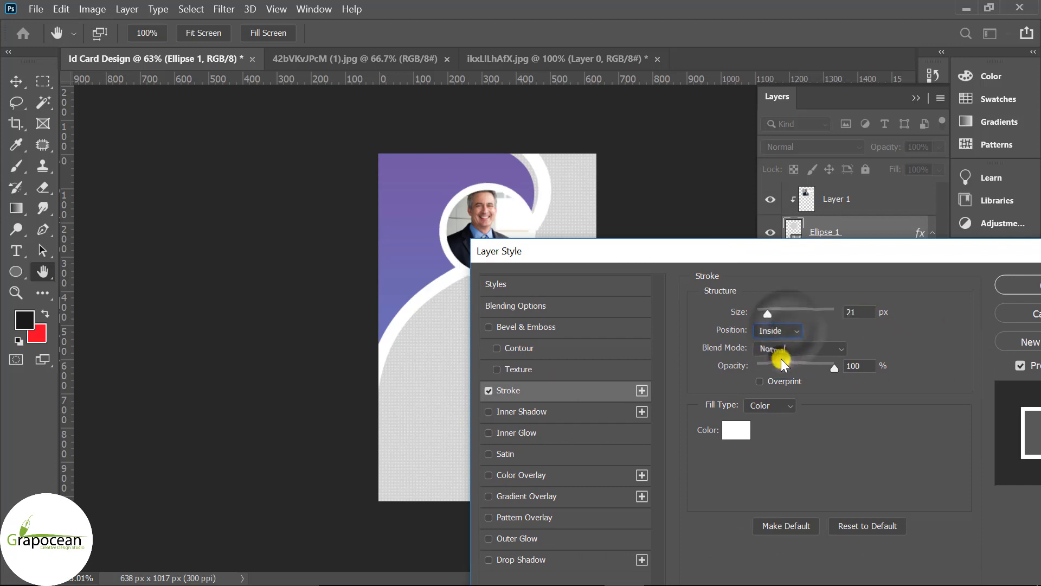
left_click_drag(770, 316, 765, 315)
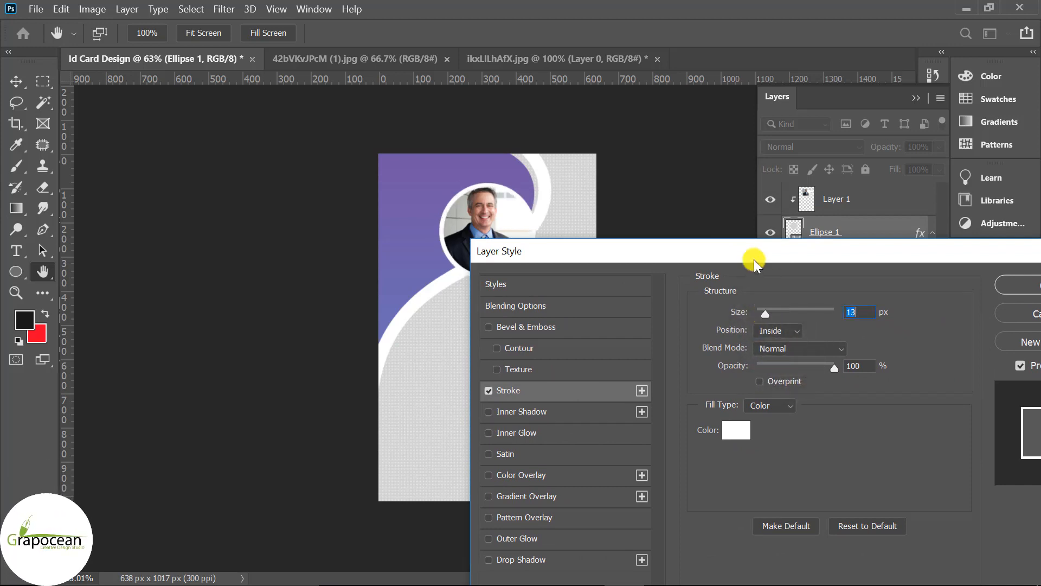
left_click_drag(755, 260, 443, 330)
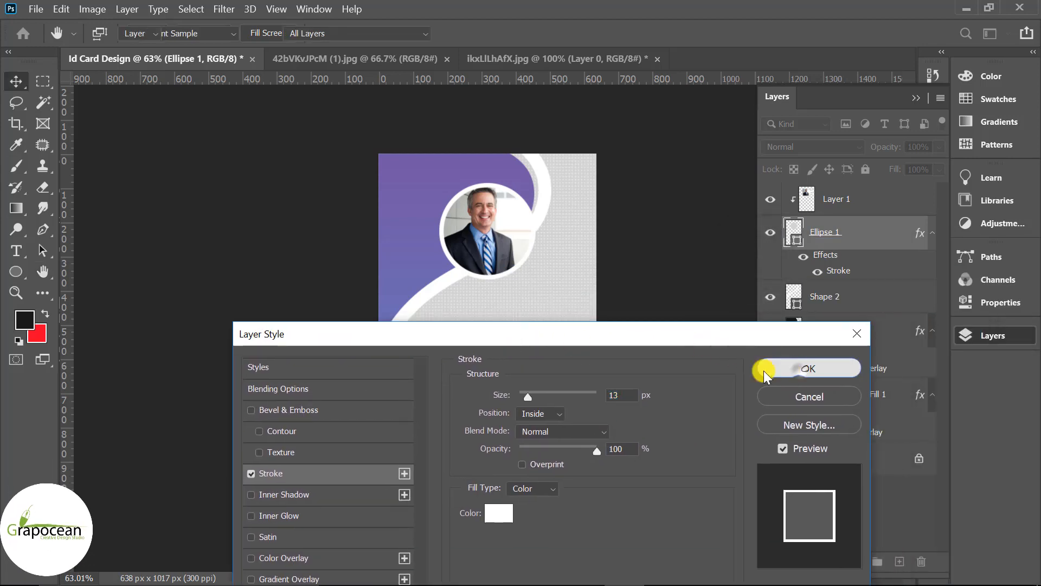
left_click(775, 368)
left_click(854, 297)
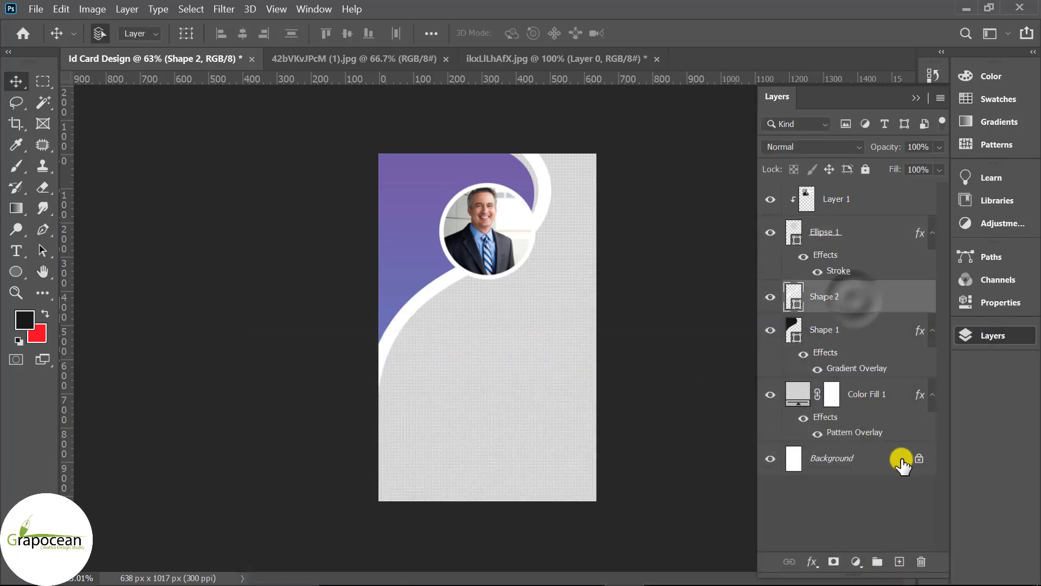
- On a new layer, draw a 295 px circle around the portrait with the Ellipse Tool
left_click(899, 561)
left_click(18, 270)
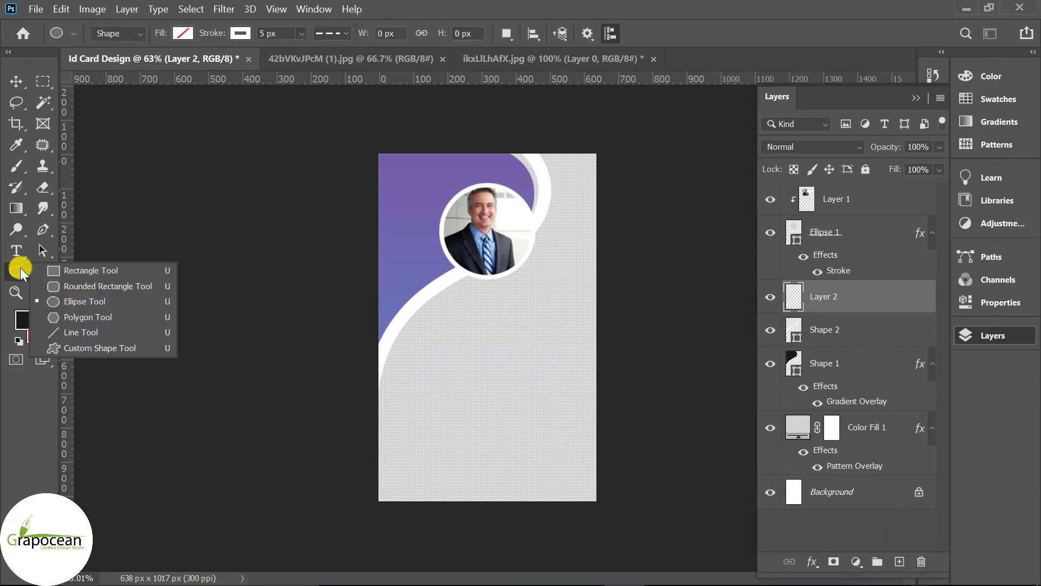
left_click(97, 300)
left_click_drag(494, 225, 571, 289)
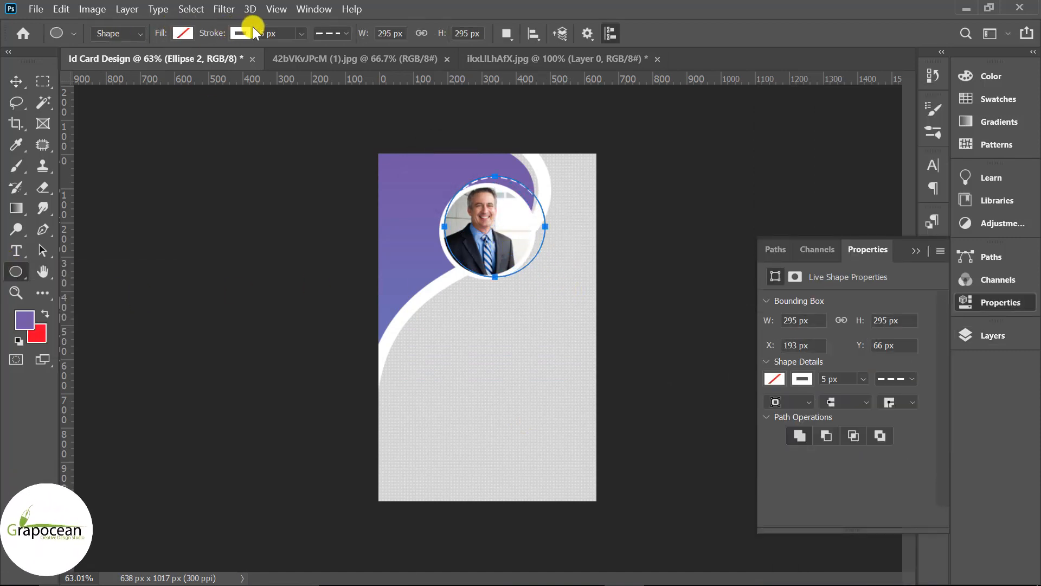
- Give the circle a solid black 26.52 px outline with no fill
left_click(341, 38)
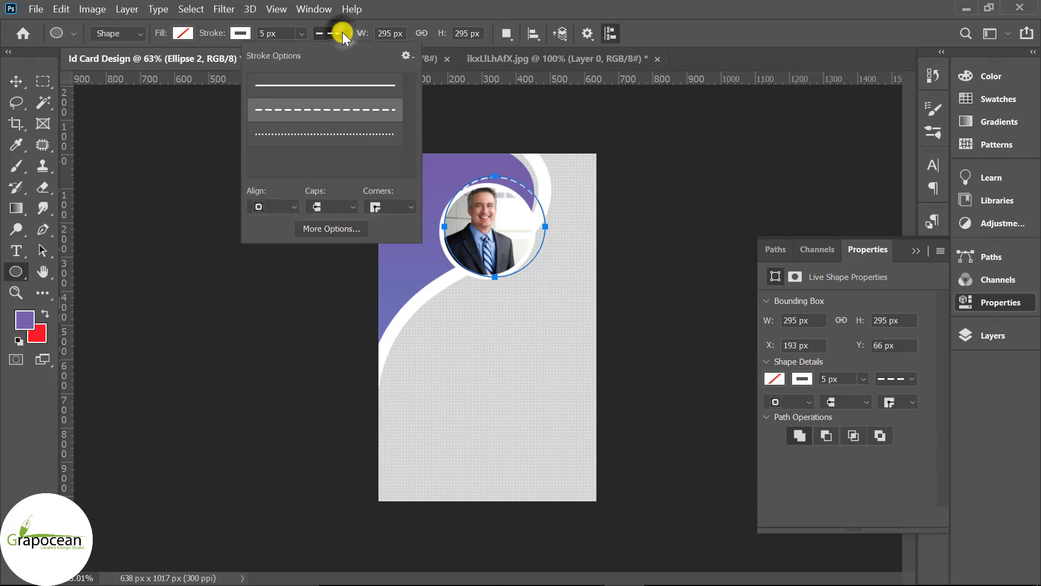
left_click(336, 86)
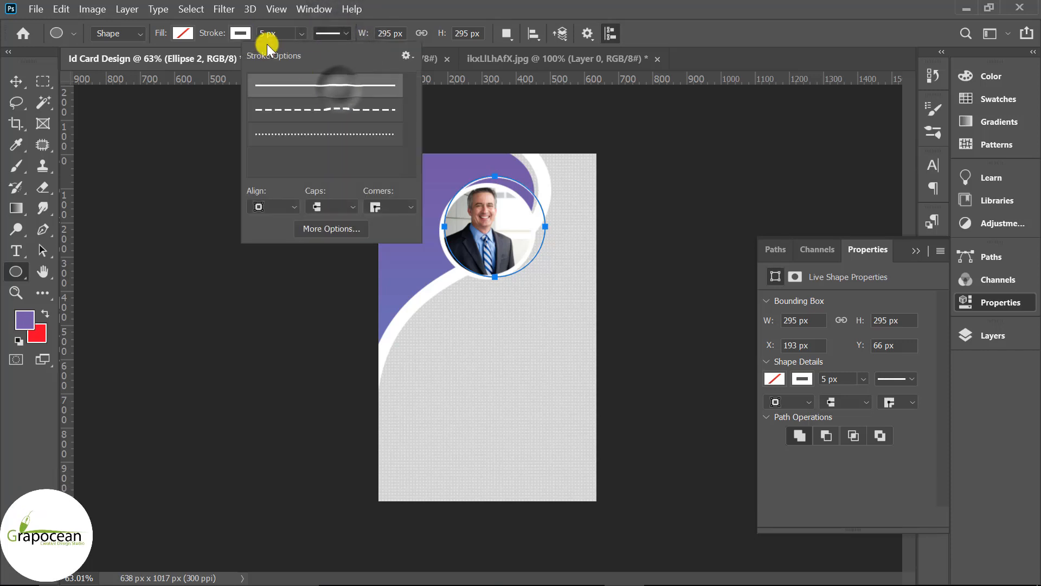
left_click(239, 35)
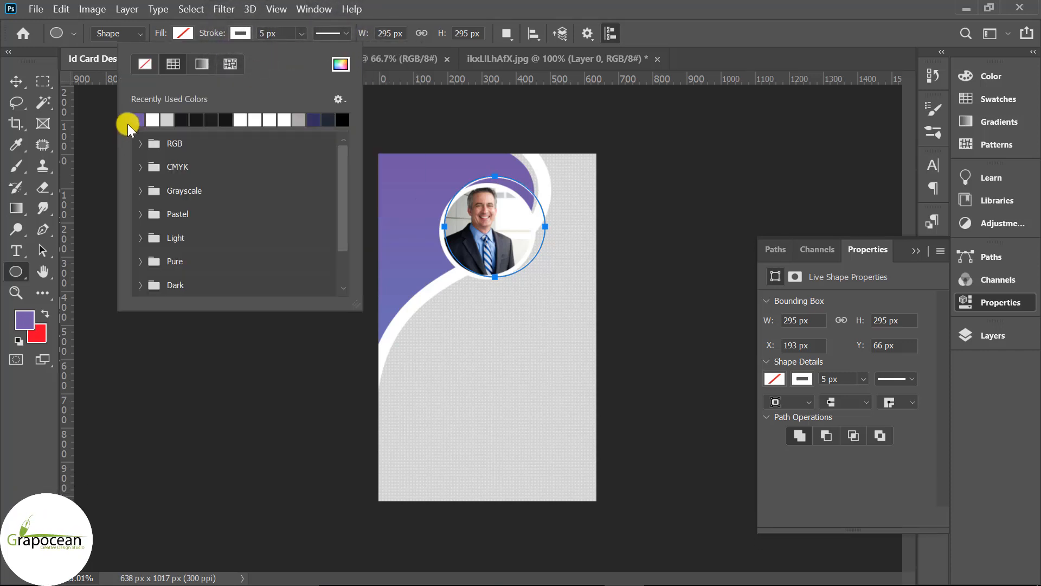
left_click(301, 33)
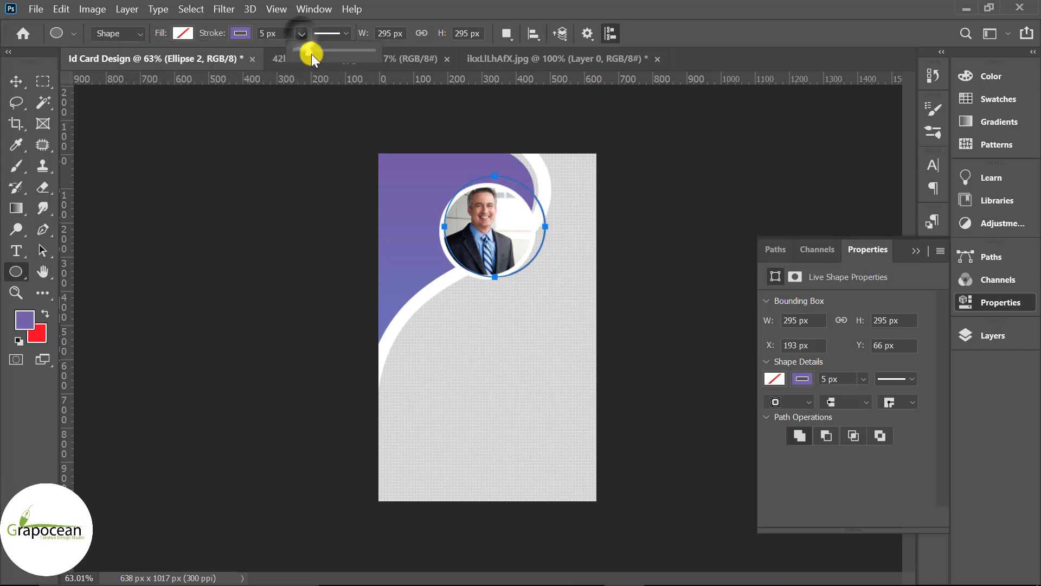
left_click_drag(311, 54, 316, 56)
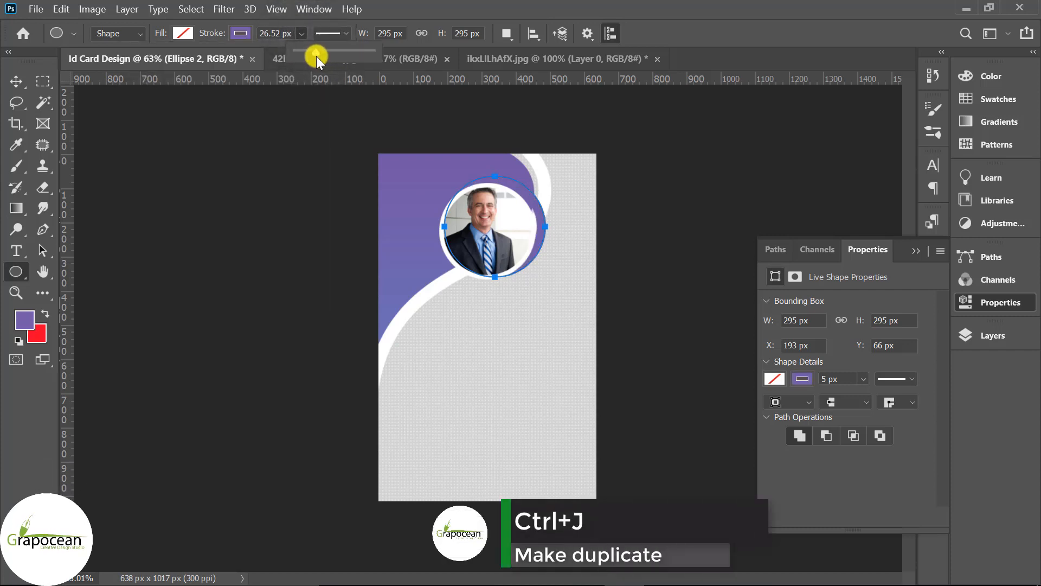
left_click(240, 33)
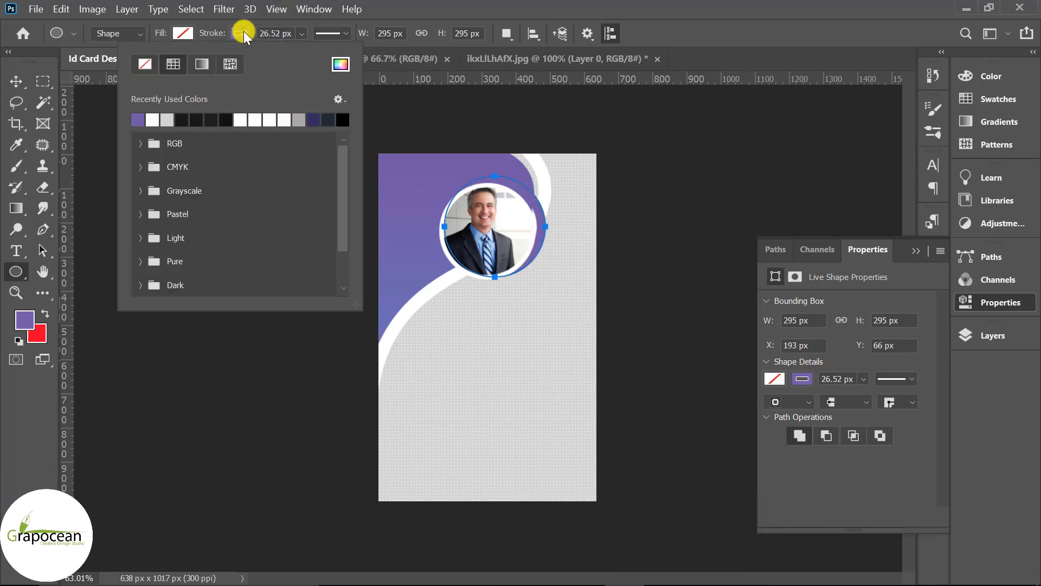
left_click(226, 118)
left_click(16, 81)
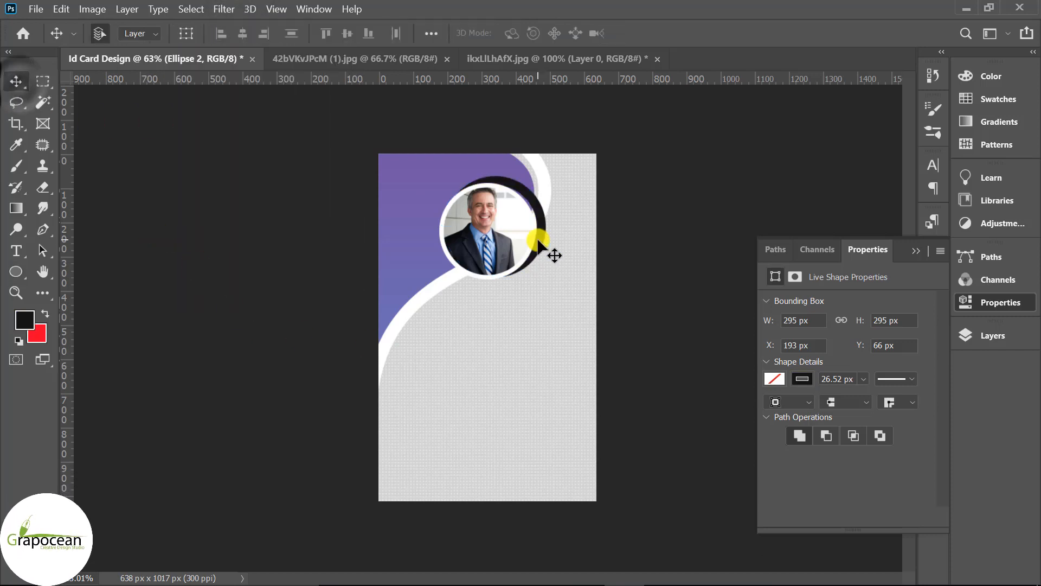
- Reposition the black ring over the portrait and scale it up about 113%
key("ctrl+plus")
left_click_drag(553, 195, 544, 201)
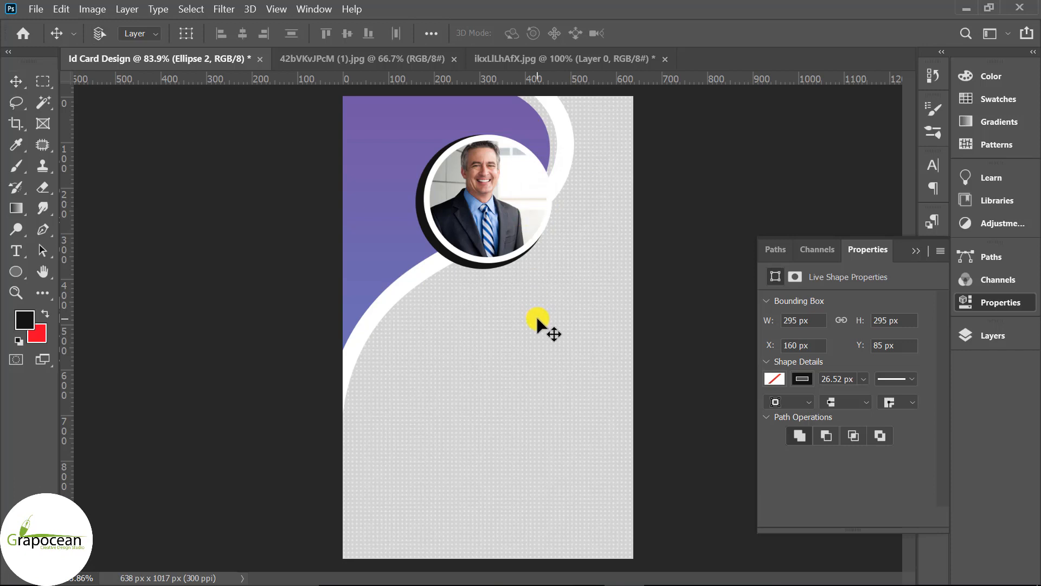
key("ctrl+t")
mouse_move(551, 270)
left_mouse_down()
mouse_move(559, 277)
mouse_move(530, 247)
mouse_move(563, 280)
left_mouse_up()
left_click(774, 32)
scroll(639, 302, "down", 5)
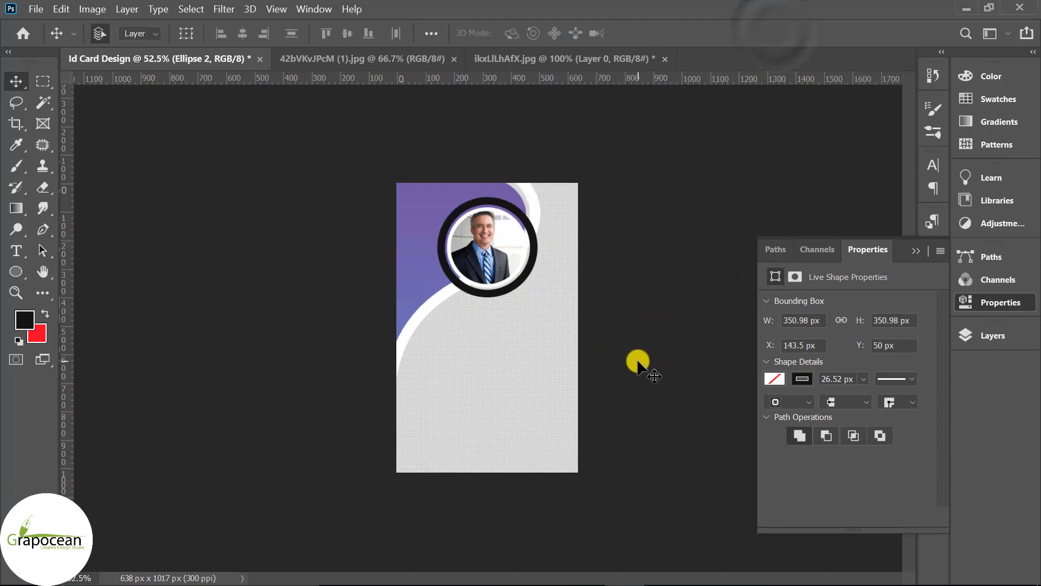
- Recolour Ellipse 2's outline from black to dark navy
left_click(16, 274)
left_click(240, 32)
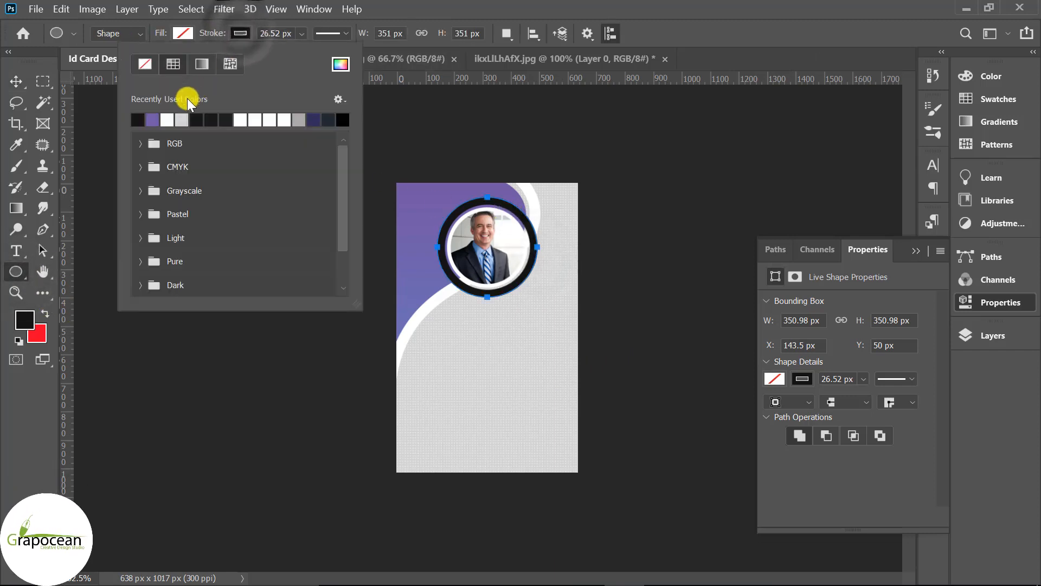
left_click(181, 119)
left_click(301, 119)
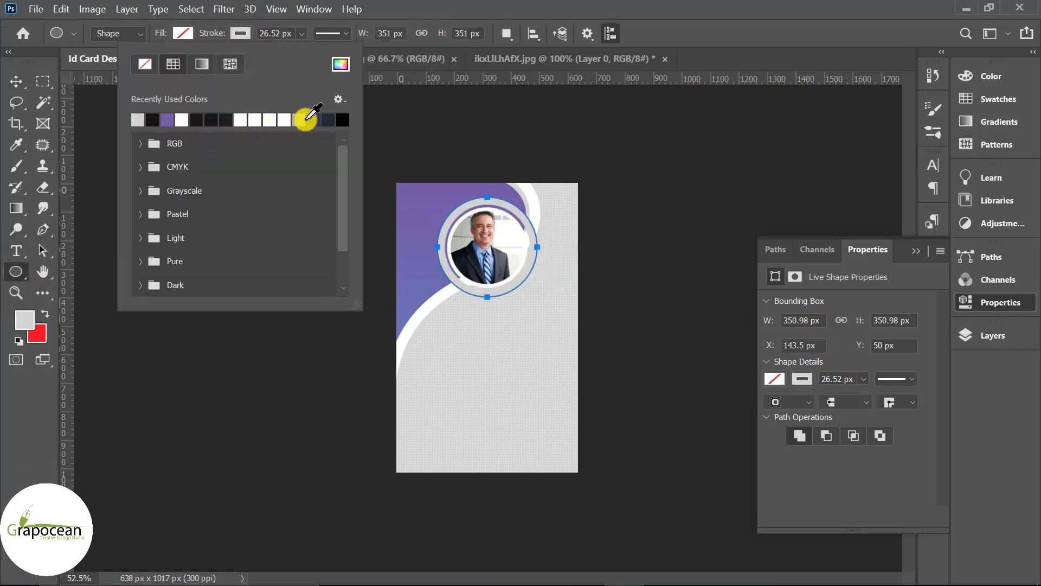
left_click(311, 118)
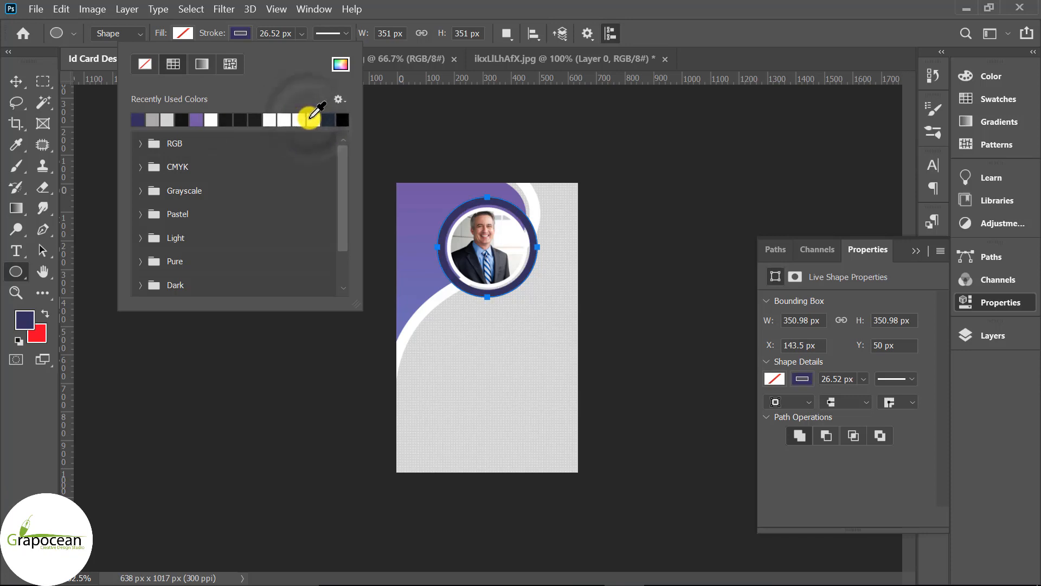
left_click(330, 119)
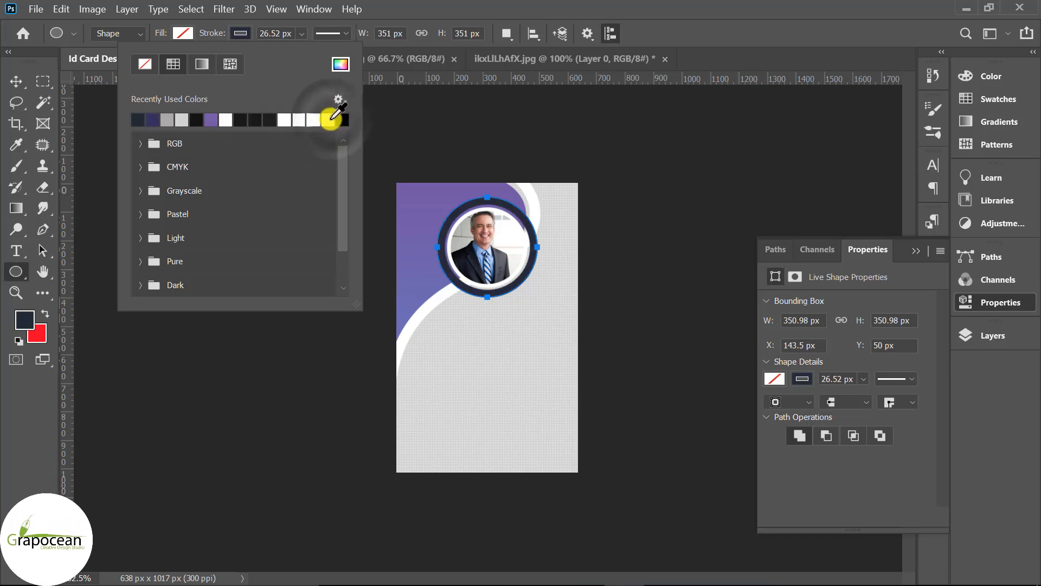
left_click(16, 82)
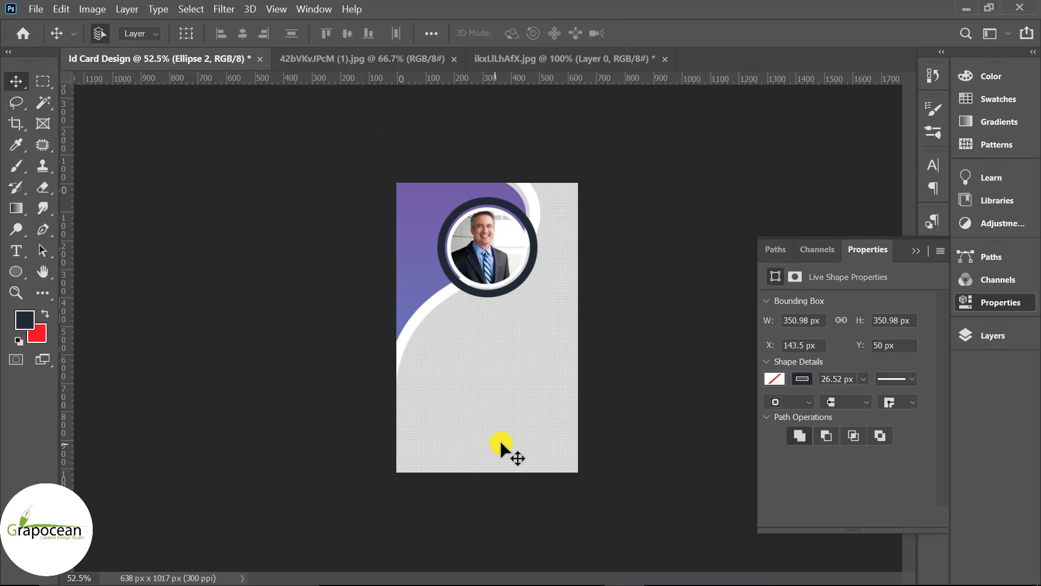
- Add a layer mask to the Ellipse 2 ring layer
scroll(525, 399, "up", 5)
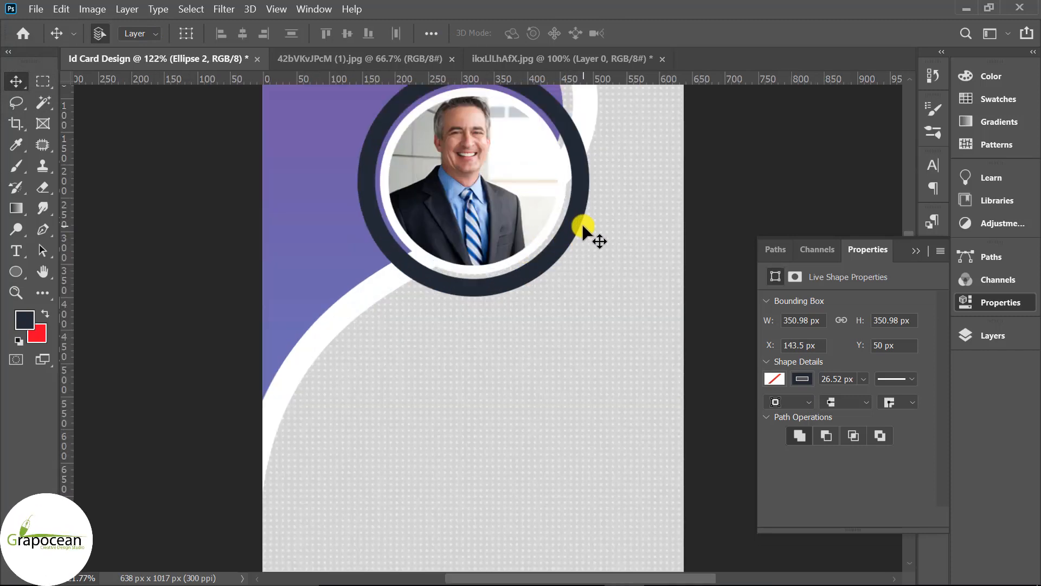
left_click(916, 250)
left_click(993, 335)
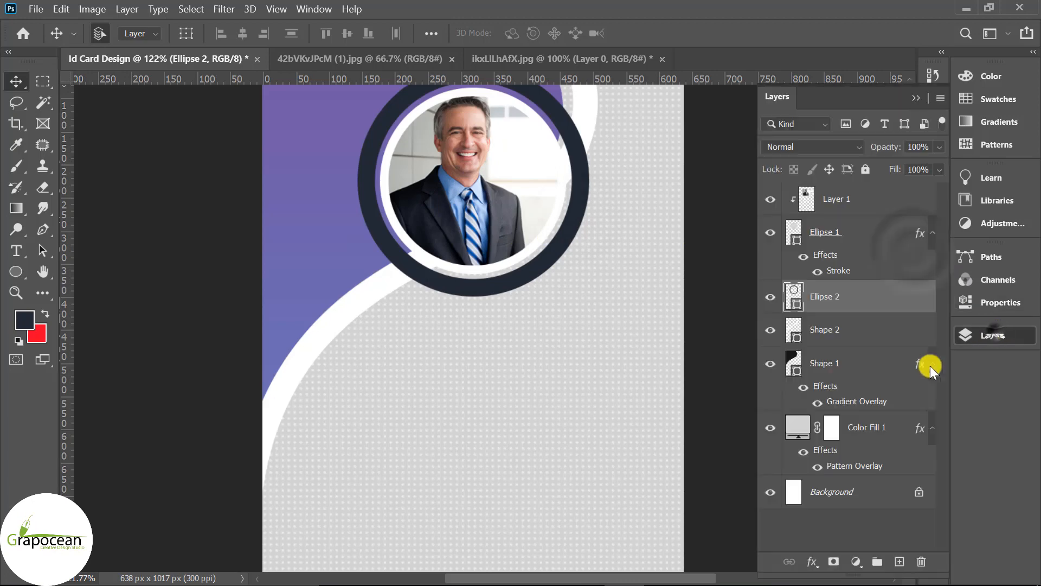
left_click(833, 562)
scroll(593, 379, "down", 3)
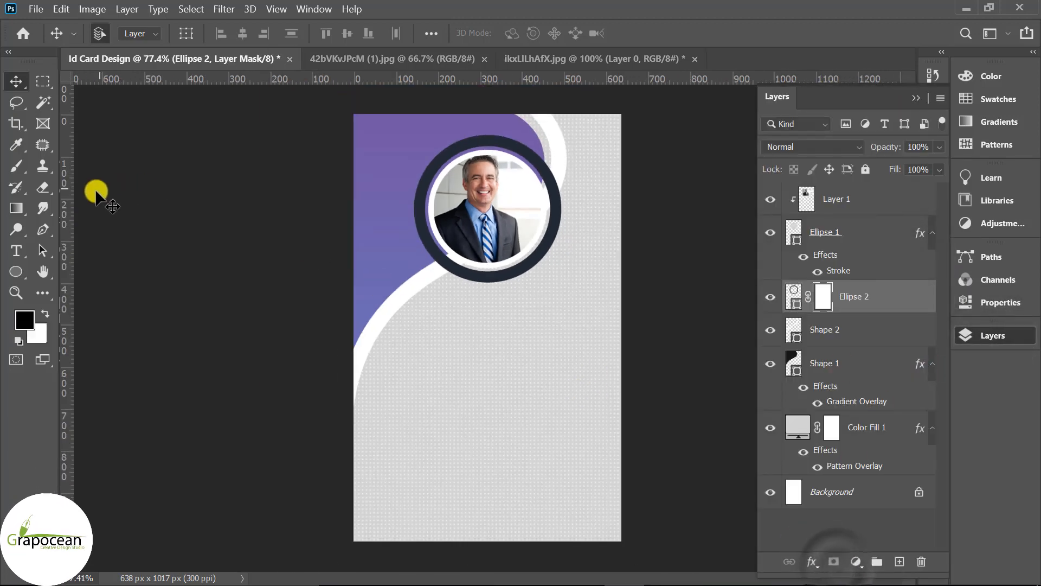
- Drag a black-to-white gradient across the mask so the navy ring fades softly around the portrait
left_click(18, 211)
scroll(454, 181, "up", 2)
scroll(420, 205, "down", 3)
left_click_drag(421, 198, 534, 149)
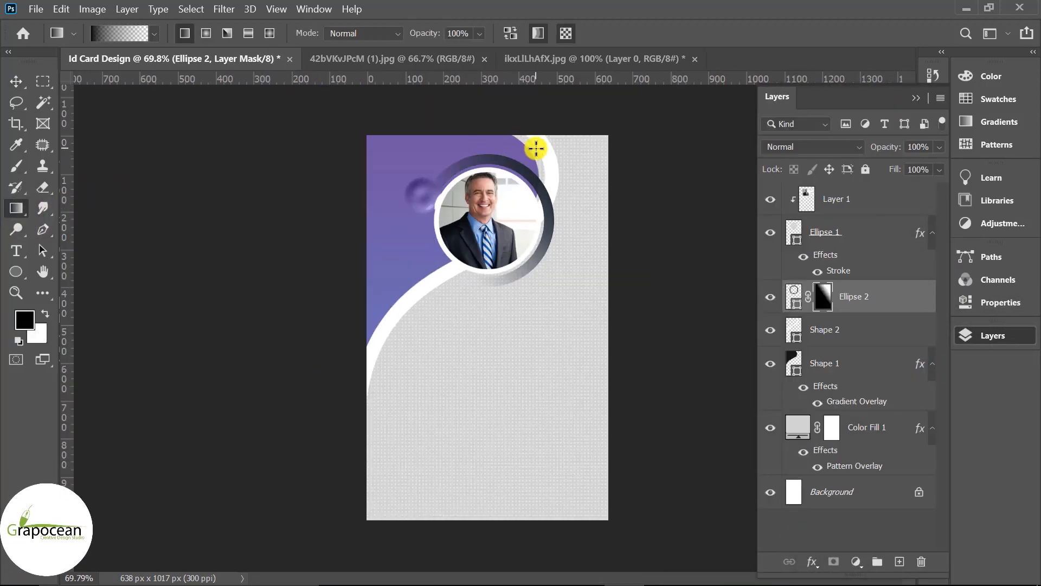
scroll(541, 214, "down", 3)
scroll(541, 212, "down", 1)
key("ctrl+z")
left_click_drag(420, 243, 516, 198)
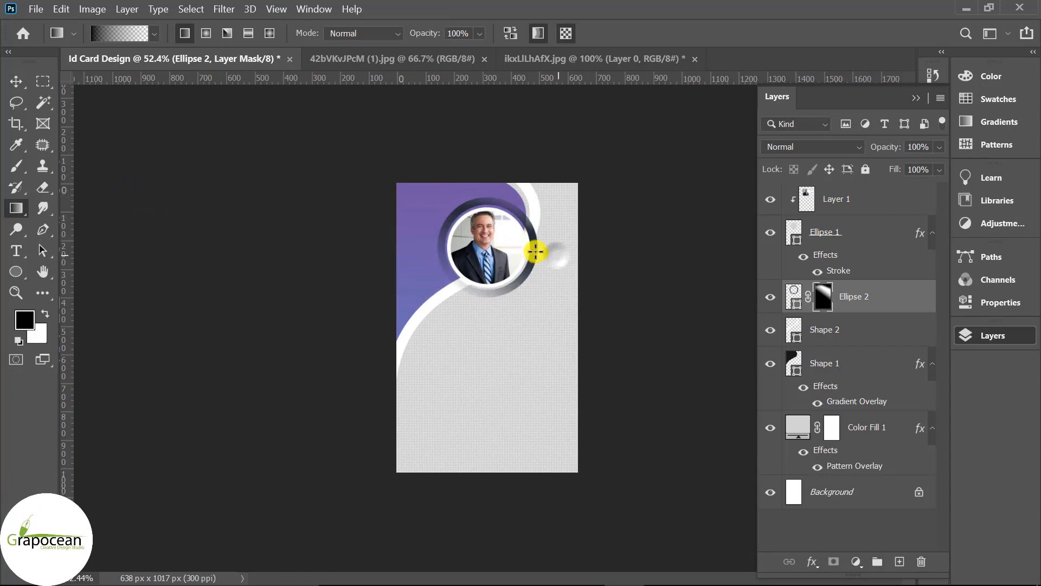
scroll(607, 286, "up", 1)
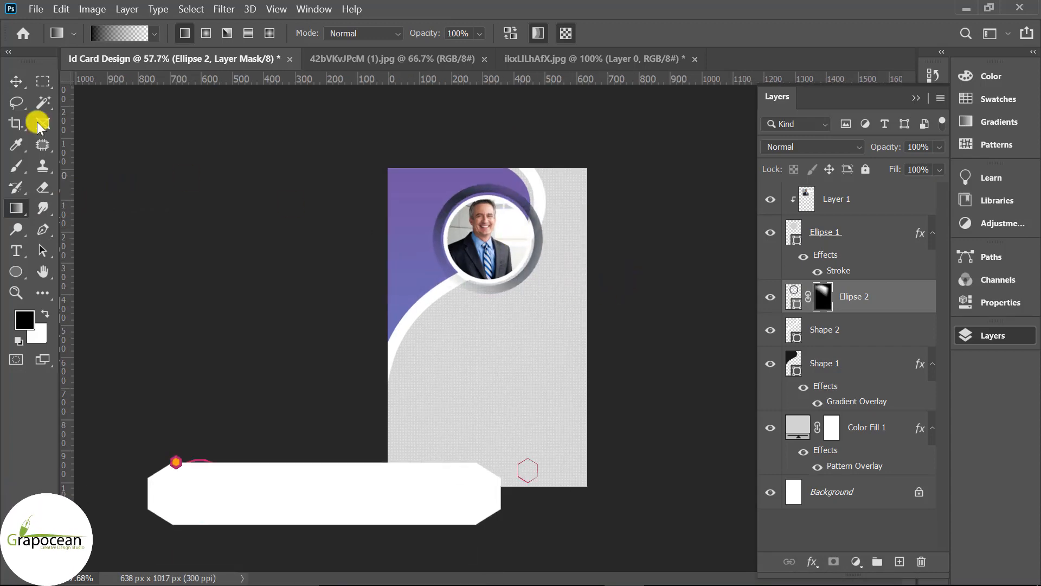
left_click(16, 82)
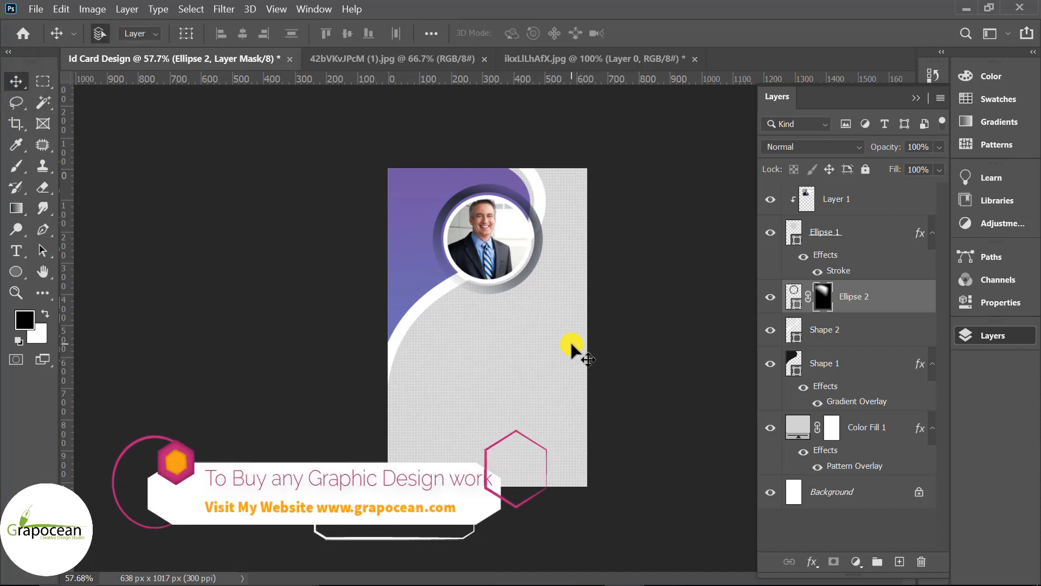
- Bring the line pattern onto the card, beneath its shapes, at 70% opacity
left_click(613, 59)
left_click(455, 59)
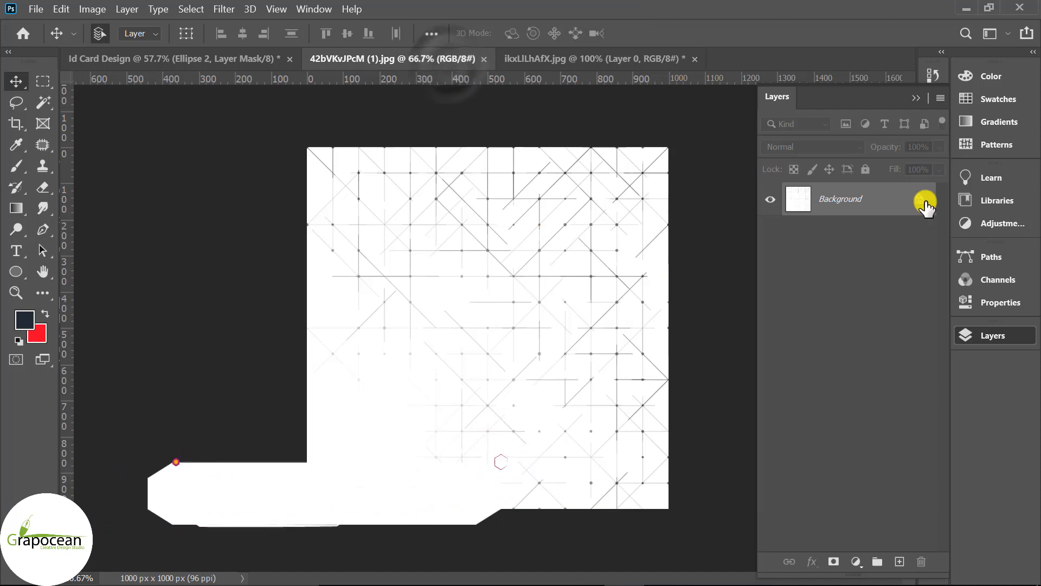
left_click_drag(541, 203, 537, 306)
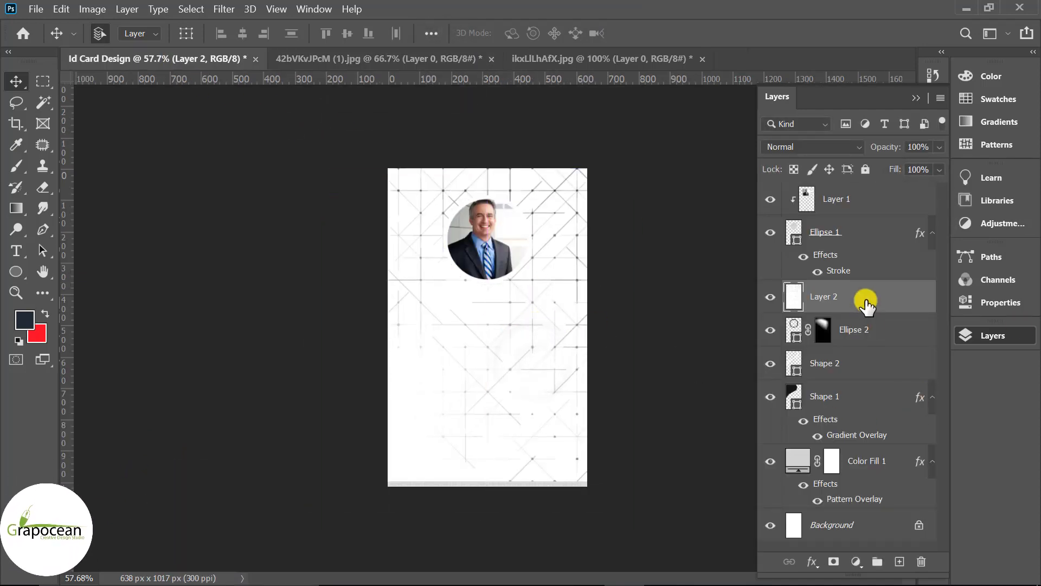
left_click_drag(864, 298, 854, 459)
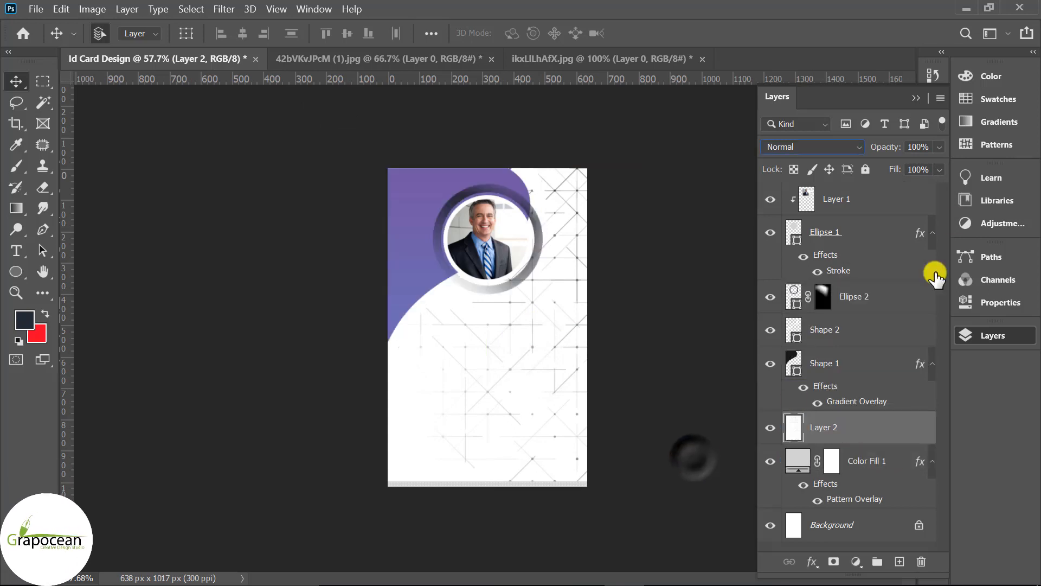
left_click(939, 146)
left_click(901, 165)
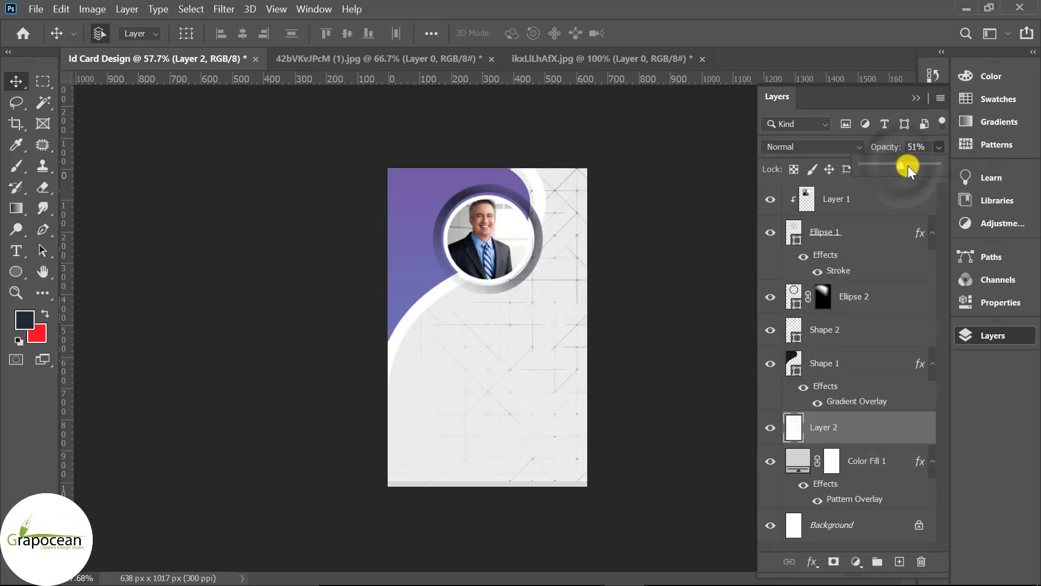
left_click_drag(907, 164, 915, 164)
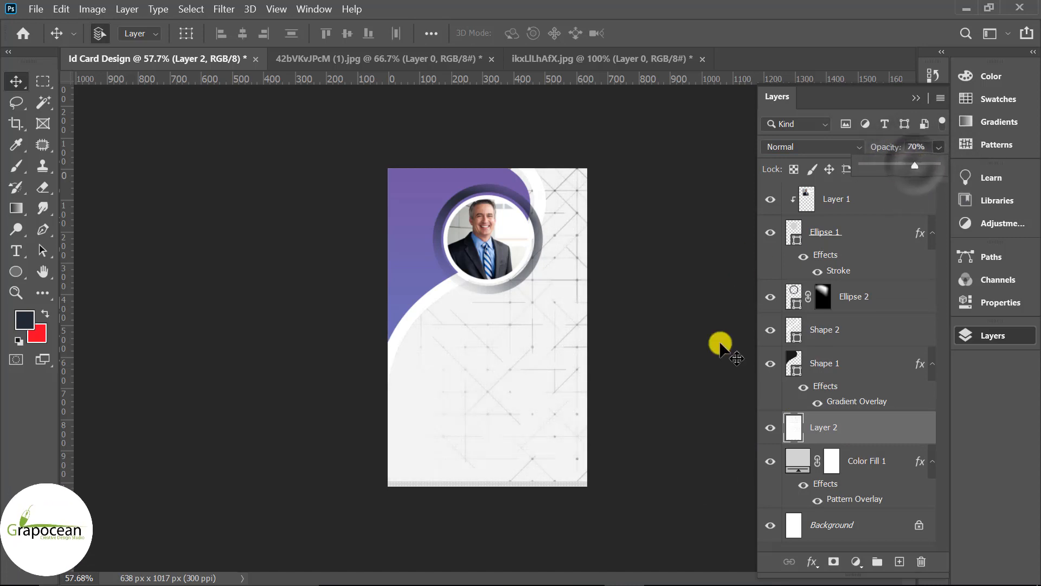
- Scale the pattern to about 71% and position it across the card's lower half
key("ctrl+t")
left_click_drag(559, 357, 560, 348)
left_click_drag(642, 486, 386, 233)
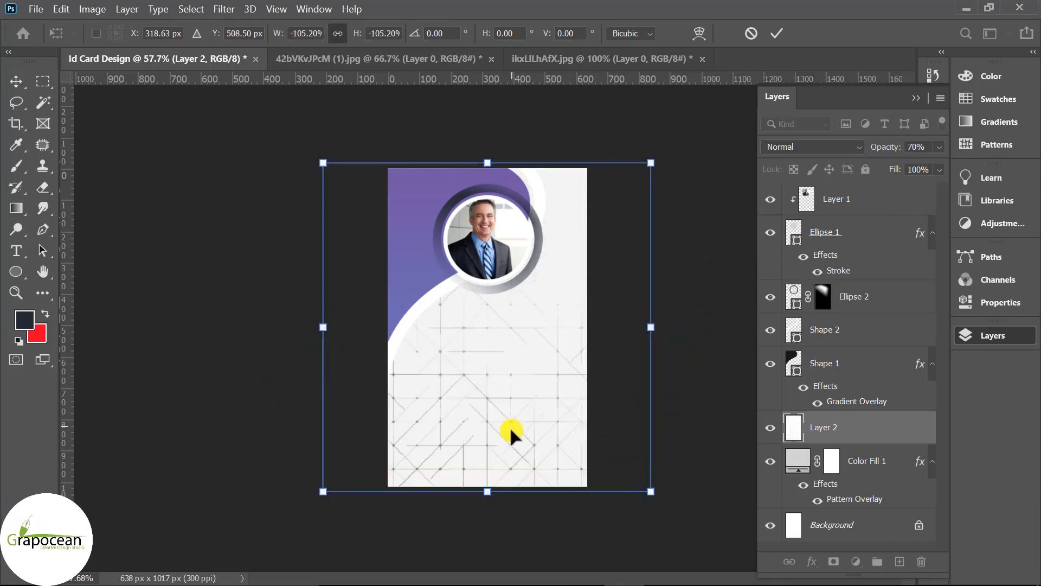
left_click_drag(511, 434, 507, 502)
scroll(506, 502, "down", 2)
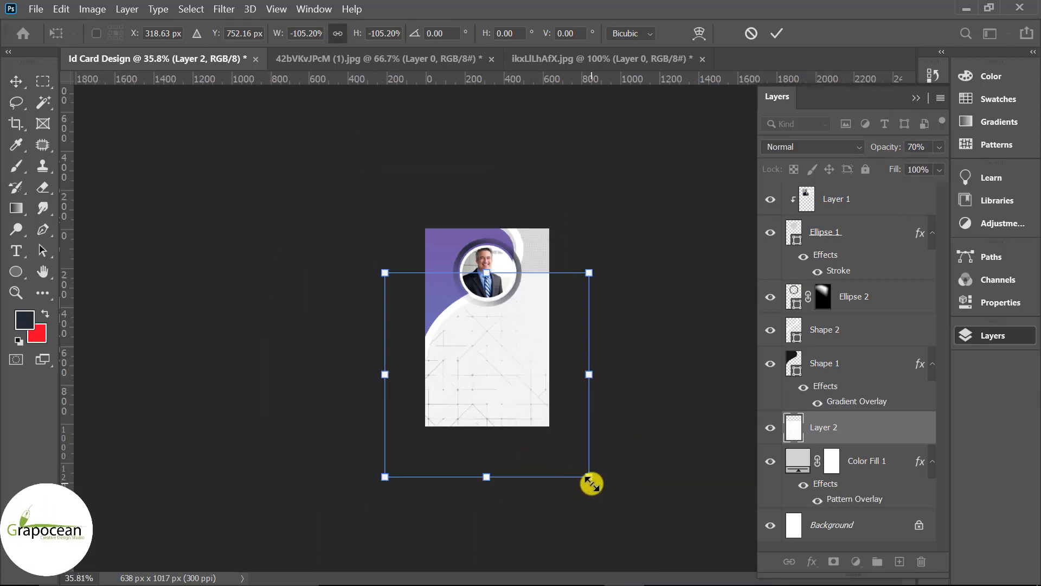
left_click_drag(591, 483, 544, 461)
scroll(518, 426, "up", 2)
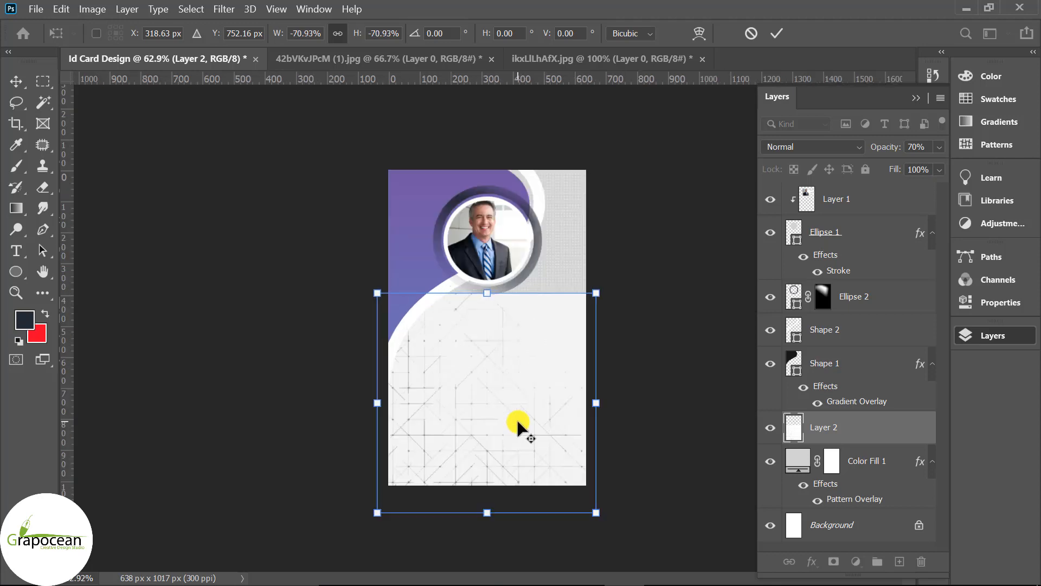
scroll(517, 426, "up", 2)
left_click_drag(465, 418, 458, 499)
left_click(777, 33)
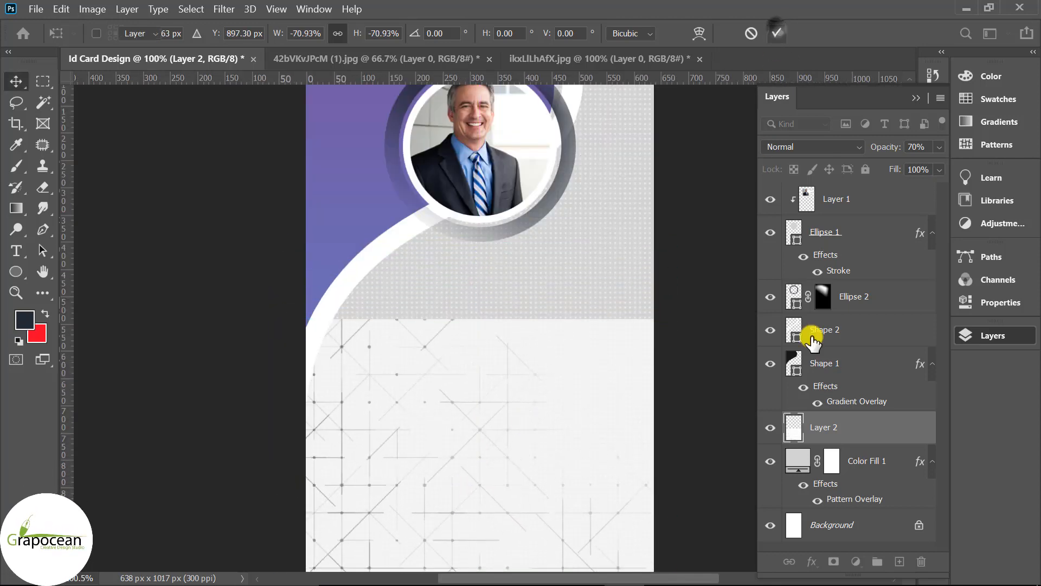
- Add a layer mask with a gradient so the pattern fades upward into the card
left_click(835, 561)
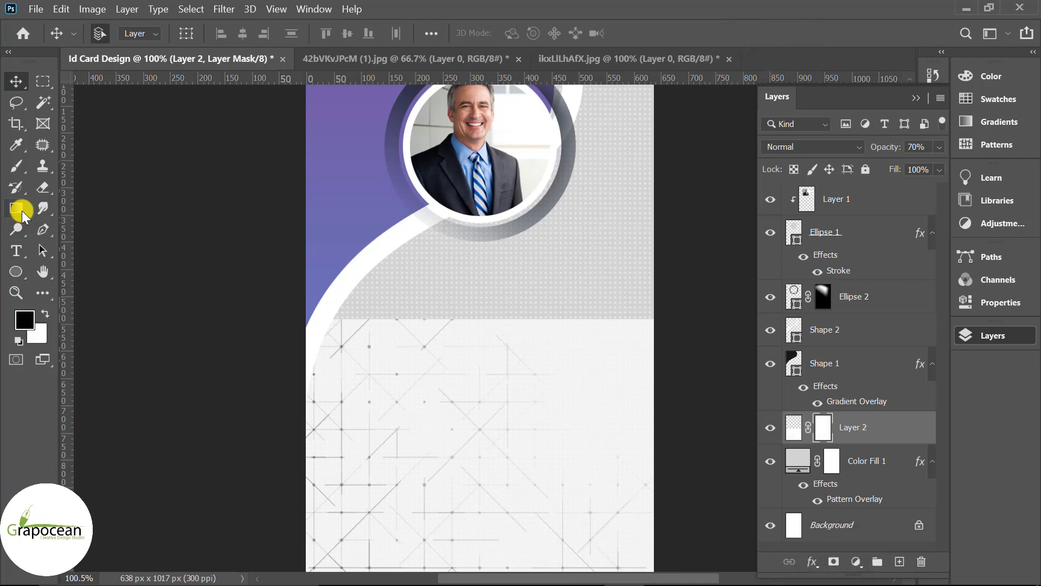
left_click(20, 212)
left_click_drag(457, 295, 458, 417)
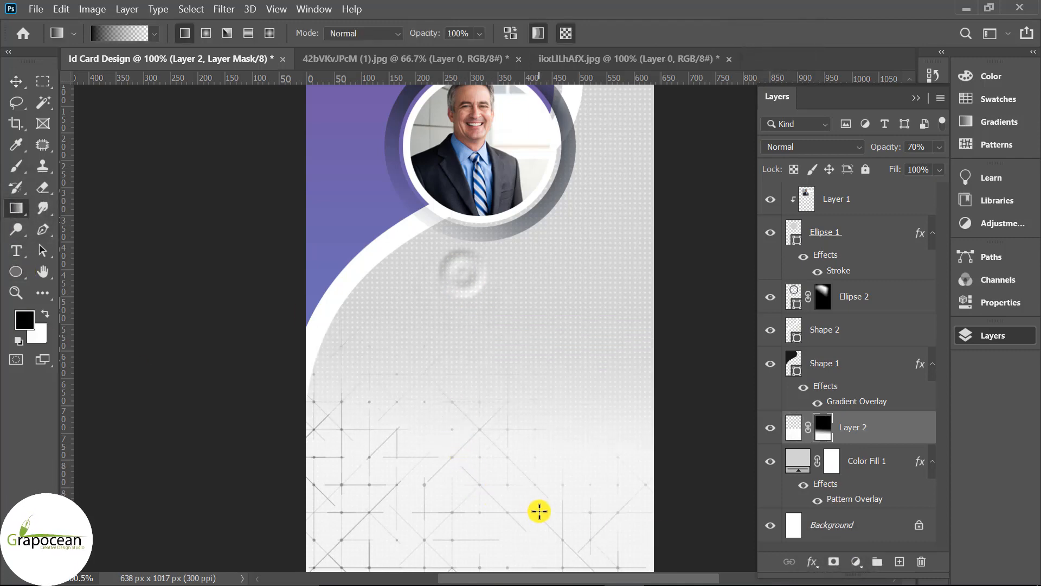
key("ctrl+minus")
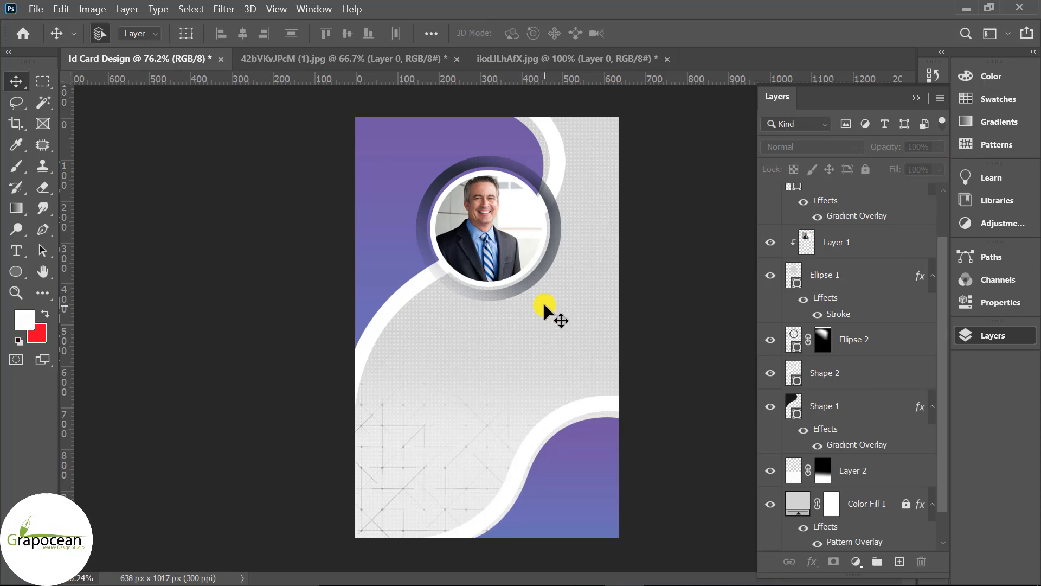
- Open qrcode.png and drag the QR code onto the ID card
left_click(35, 9)
left_click(43, 36)
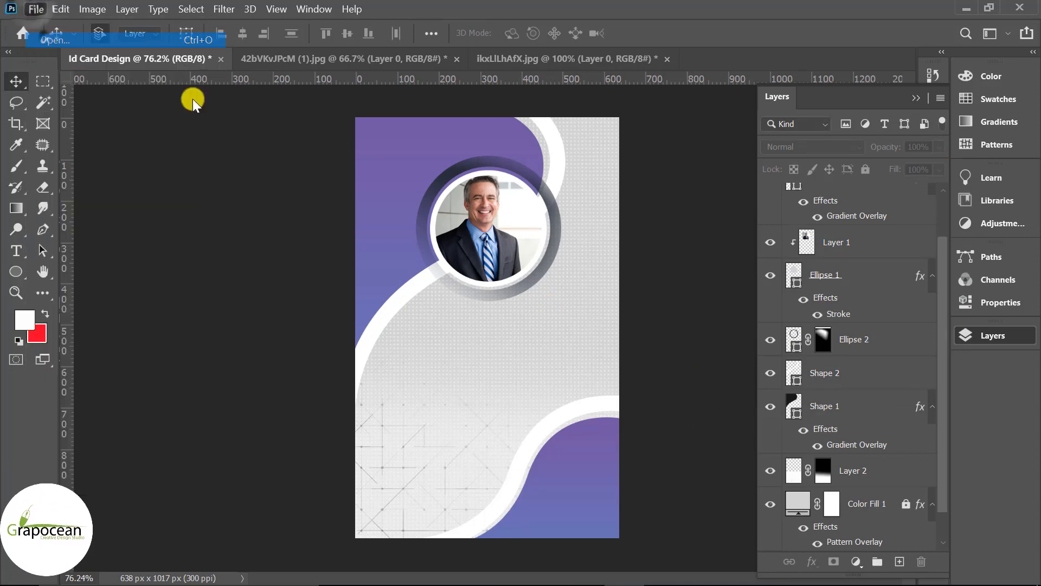
left_click(805, 464)
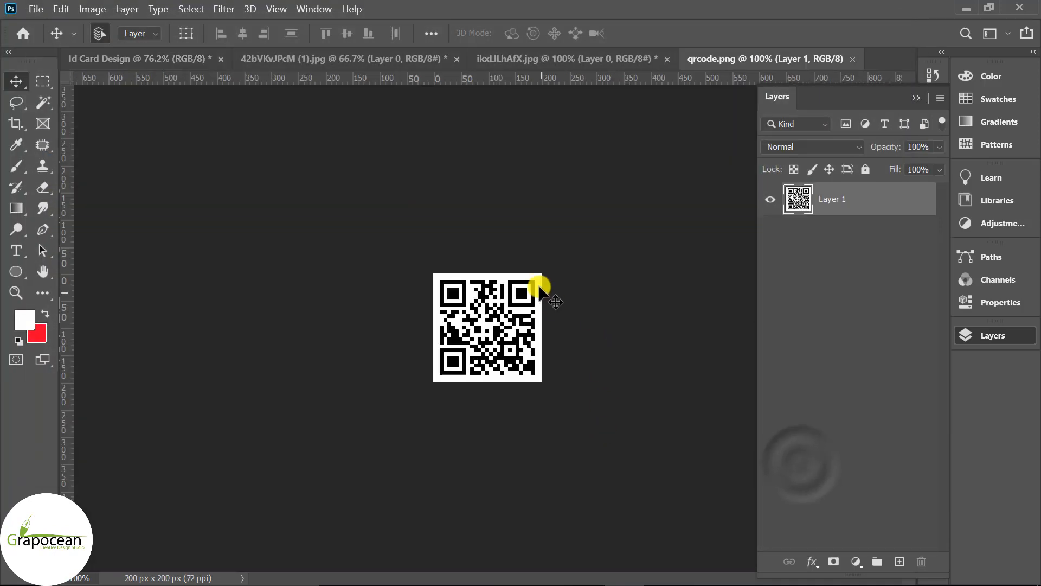
left_click_drag(533, 279, 438, 337)
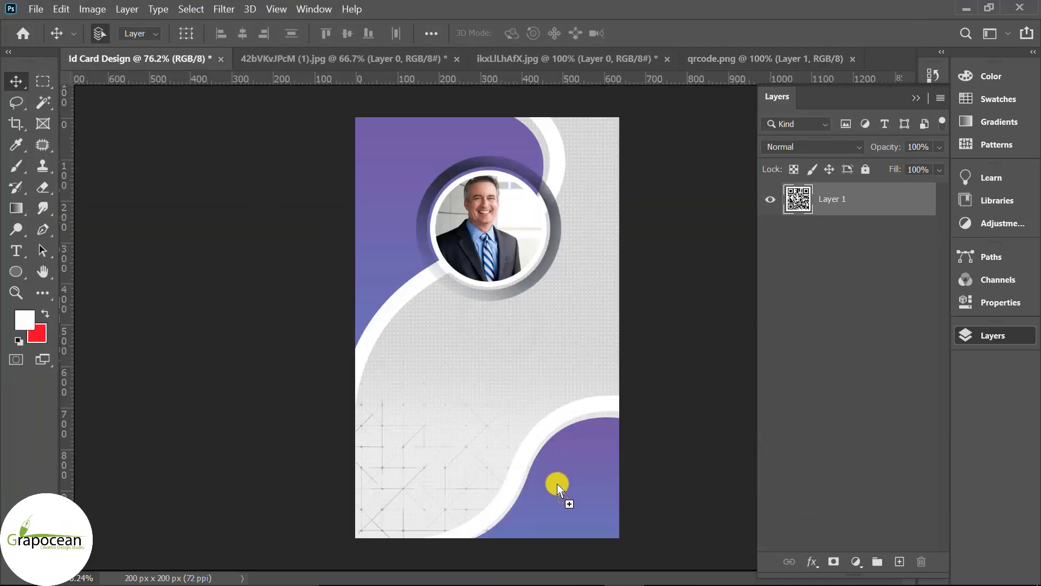
left_click_drag(557, 484, 557, 483)
- Shrink the QR code to about 114 px and place it in the card's bottom-left corner
key("ctrl+t")
mouse_move(597, 526)
left_mouse_down()
mouse_move(582, 497)
mouse_move(592, 508)
left_mouse_up()
left_click(776, 33)
scroll(640, 536, "down", 5)
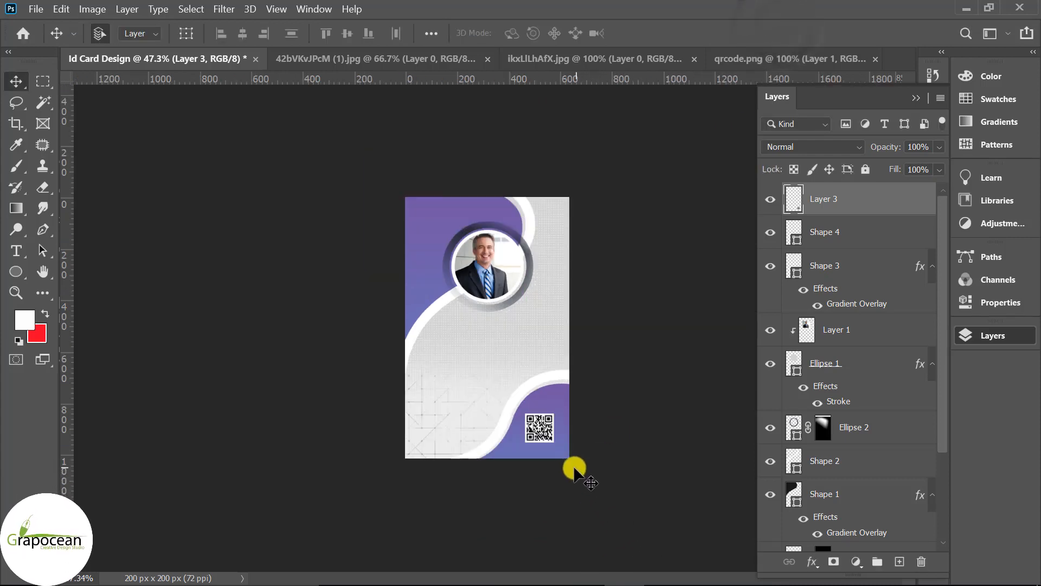
scroll(574, 470, "up", 2)
left_click_drag(572, 468, 430, 472)
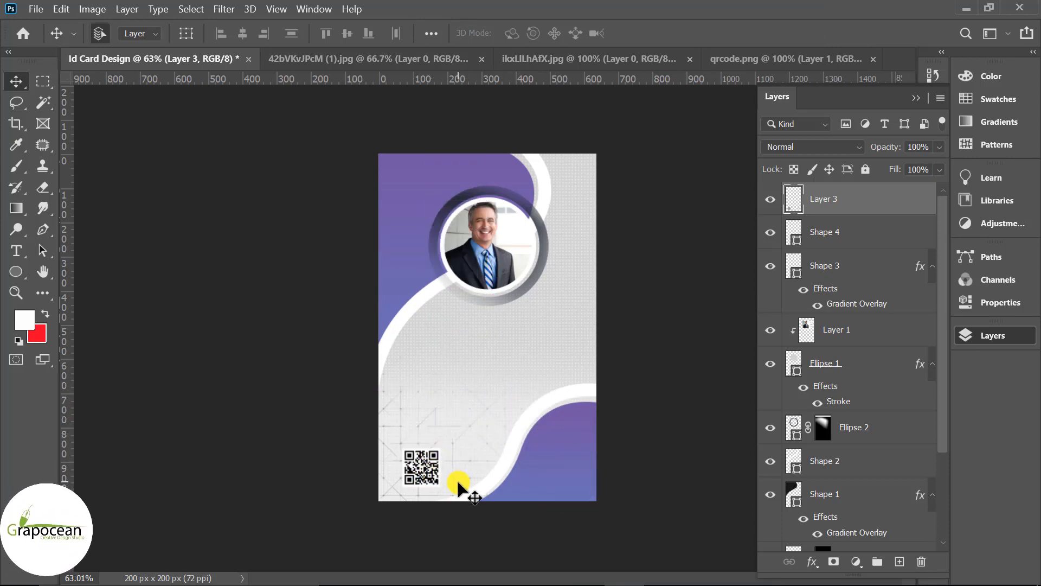
scroll(458, 482, "up", 3)
left_click_drag(391, 508, 392, 508)
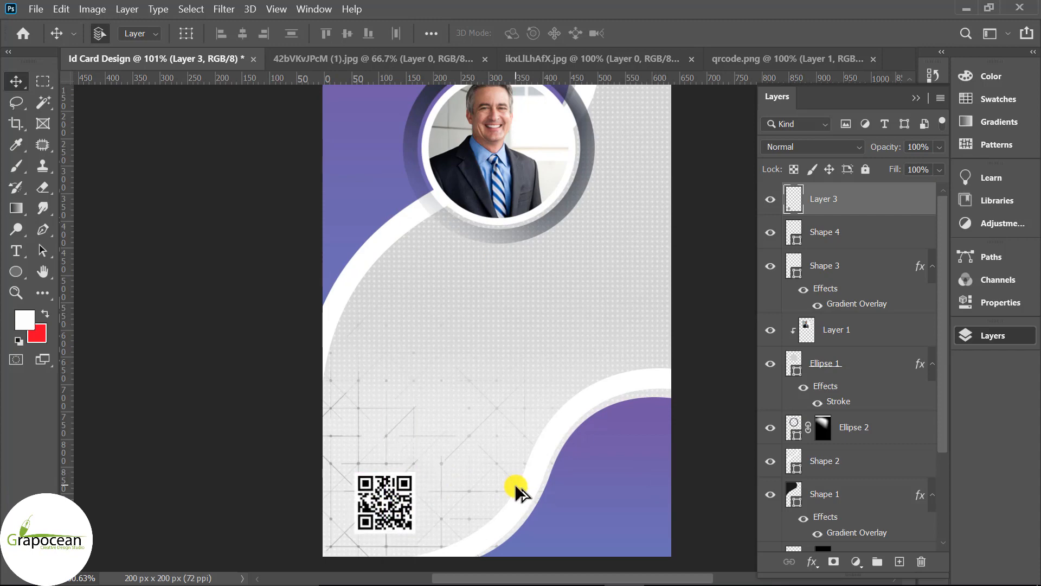
scroll(548, 491, "down", 1)
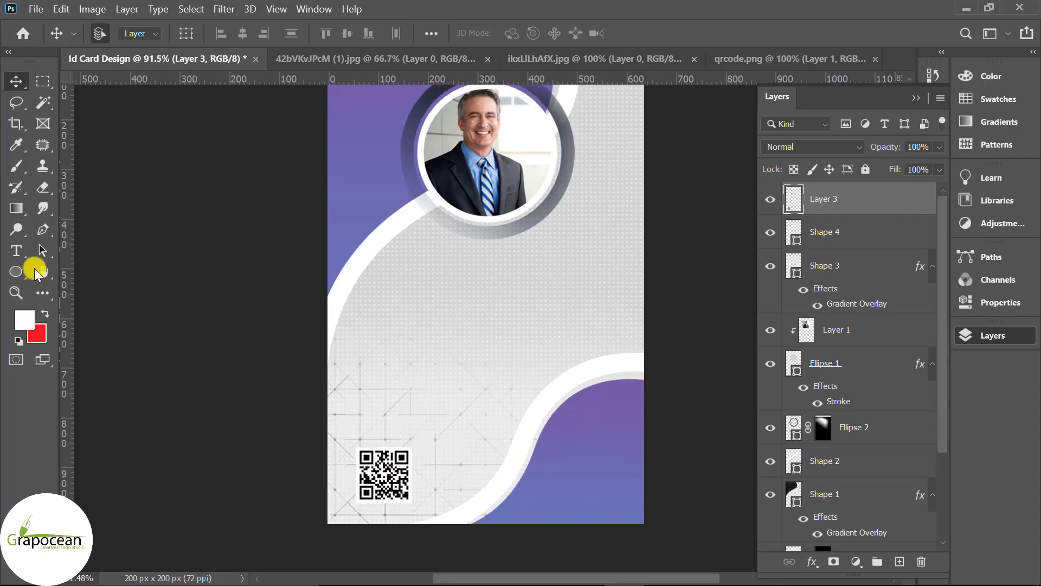
- Type the cardholder's name in white and centre it beneath the circular portrait
left_click(18, 252)
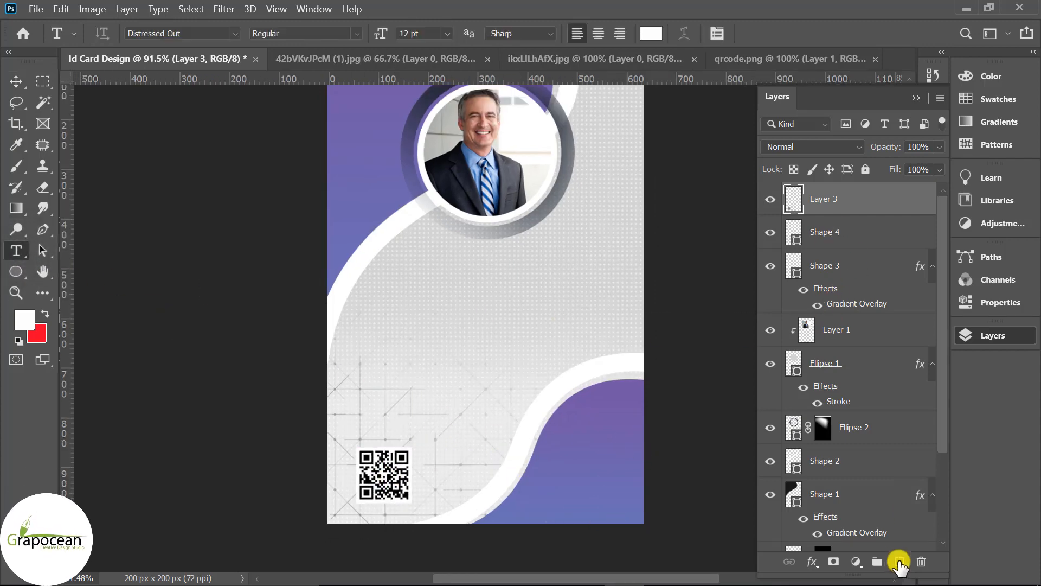
left_click(506, 266)
type("DA")
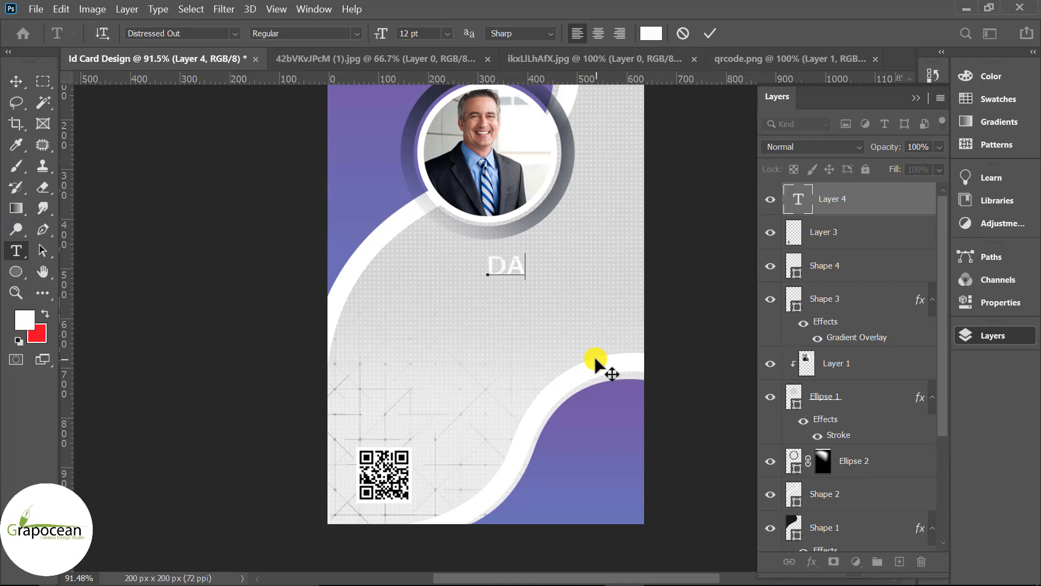
type("VI")
key("BackSpace")
key("BackSpace")
key("BackSpace")
key("BackSpace")
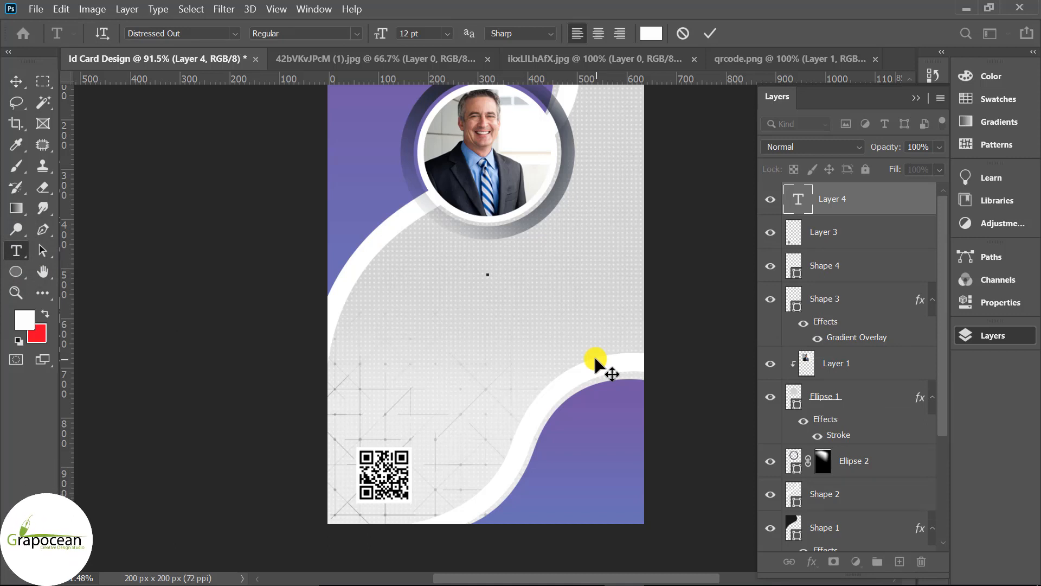
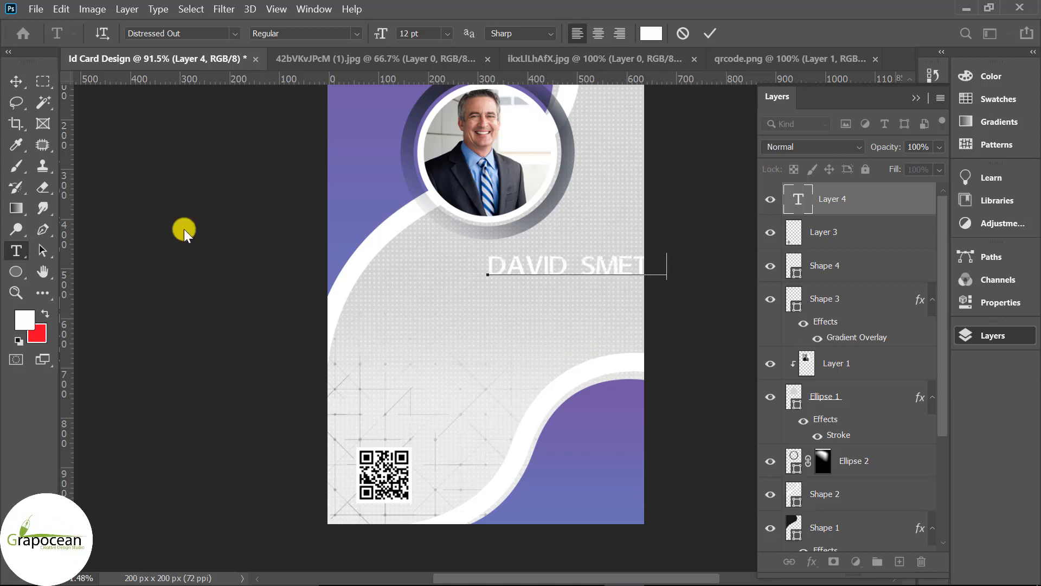
left_click(22, 82)
left_click_drag(615, 290, 520, 266)
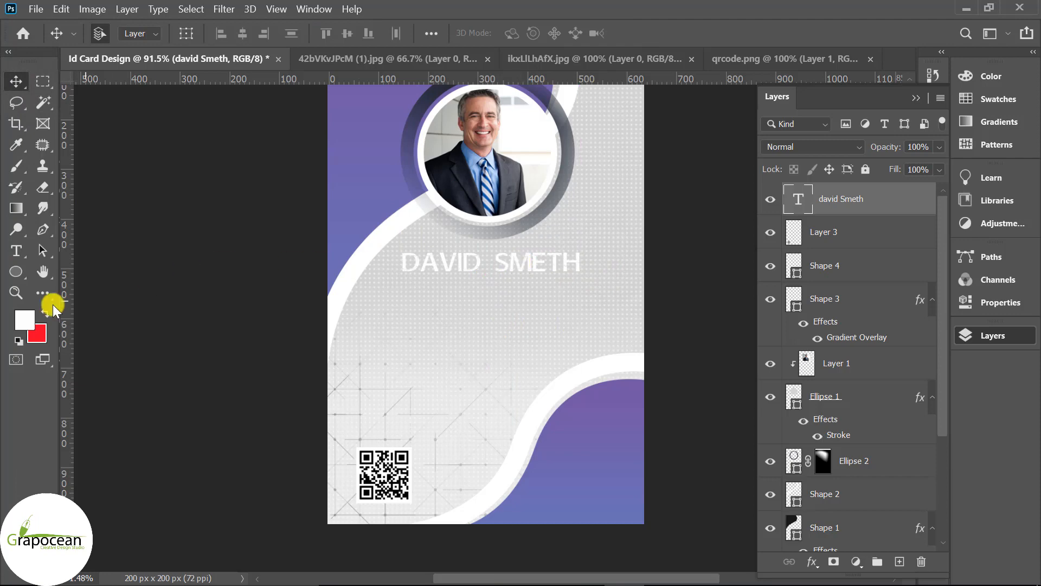
right_click(16, 271)
- Draw a purple-filled rounded rectangle with no stroke around the name
left_click(81, 280)
left_click_drag(407, 256, 589, 278)
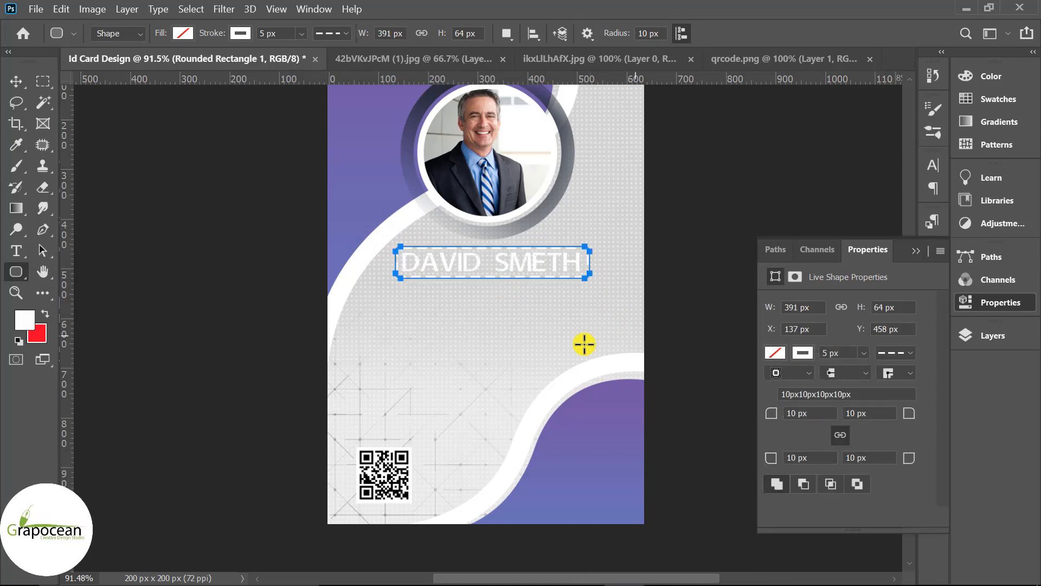
left_click(240, 33)
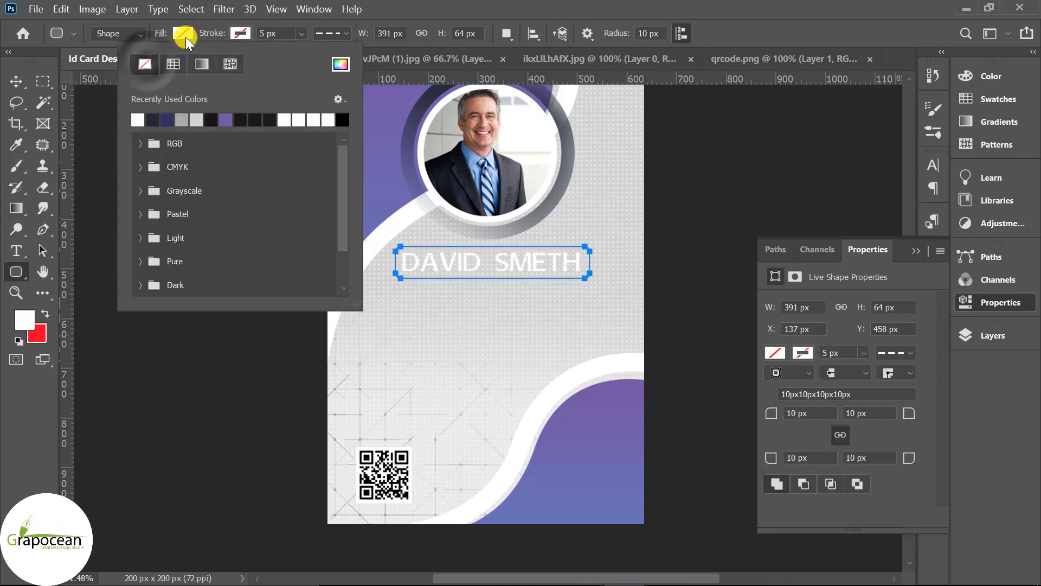
left_click(185, 33)
left_click(168, 120)
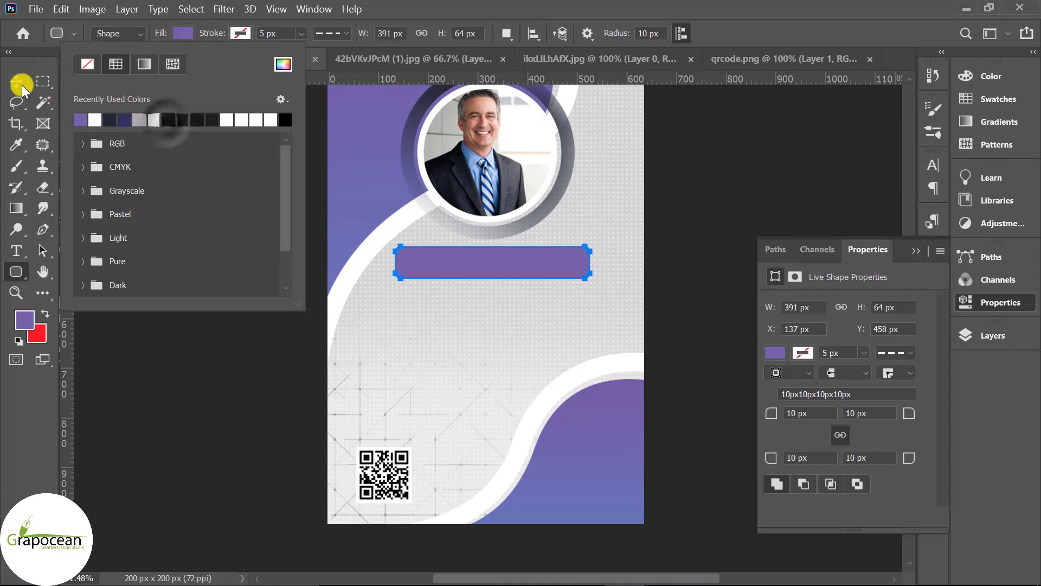
- Put the name in front of the banner and duplicate the Graphic Designer title lower down
left_click(22, 86)
left_click(483, 262)
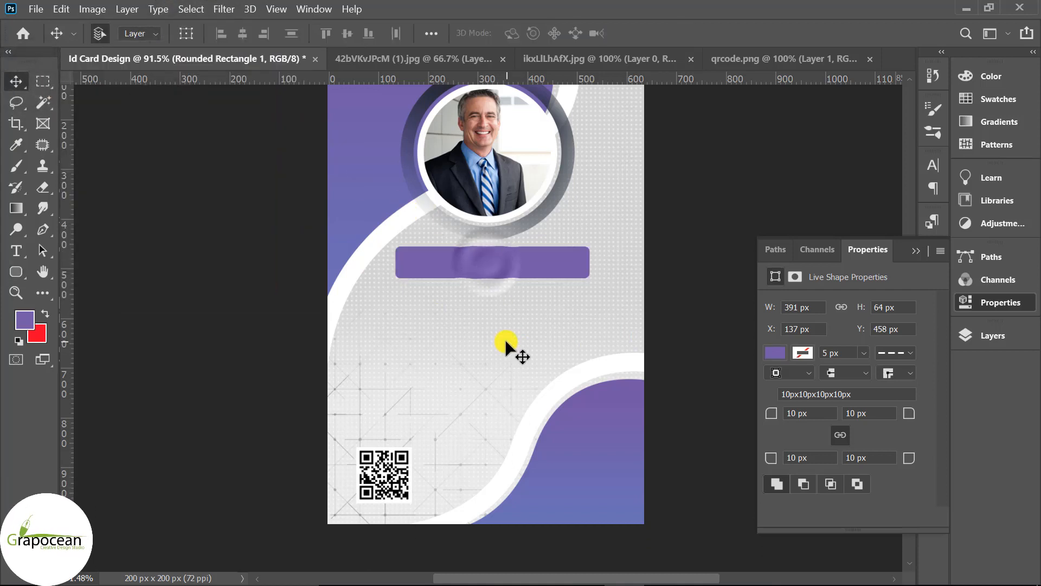
key("ctrl+[")
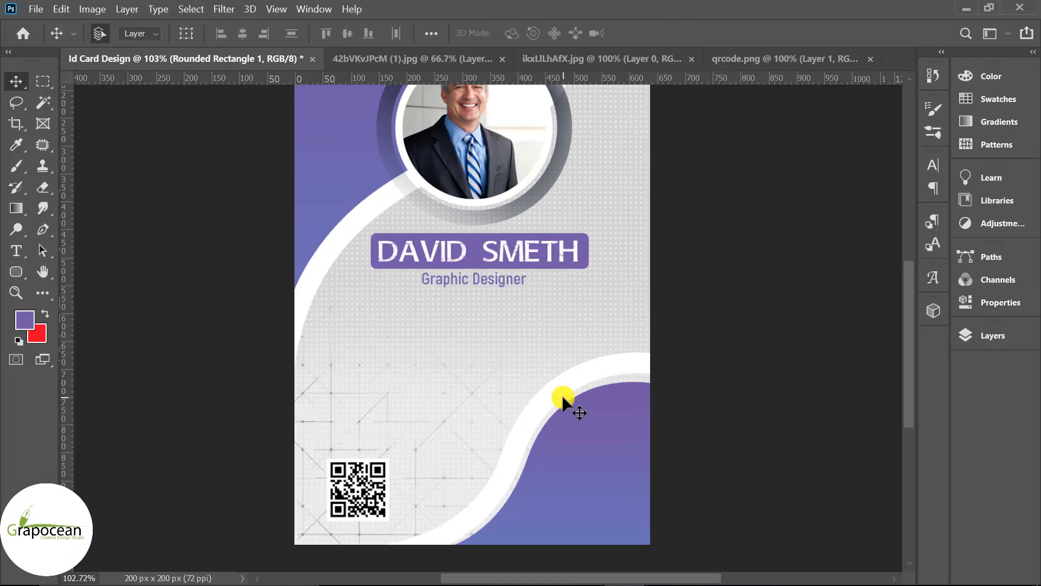
scroll(469, 282, "up", 2)
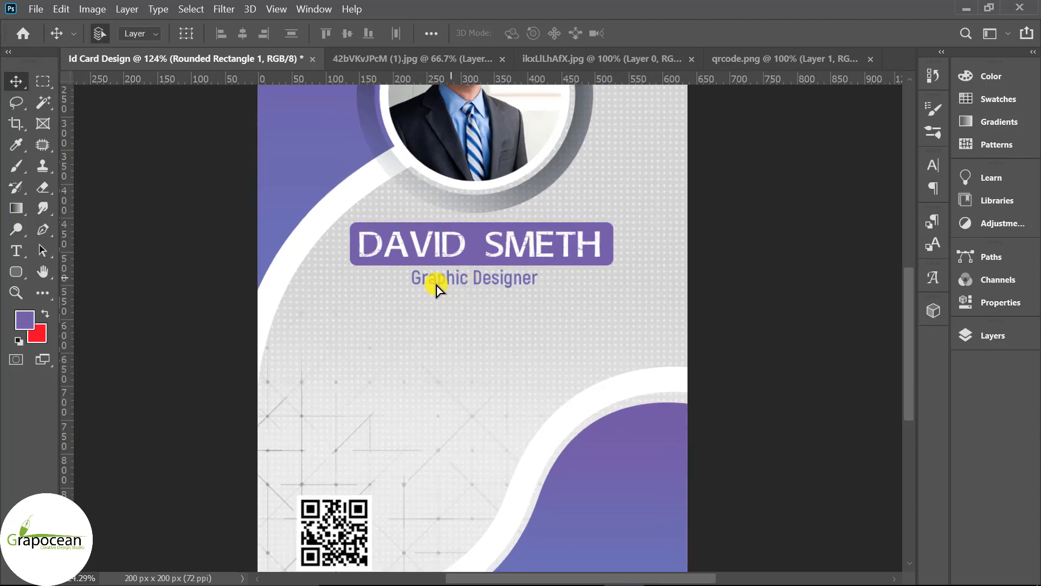
left_click_drag(435, 288, 347, 335)
- Set the copied job-title text to 8 pt
left_click(18, 250)
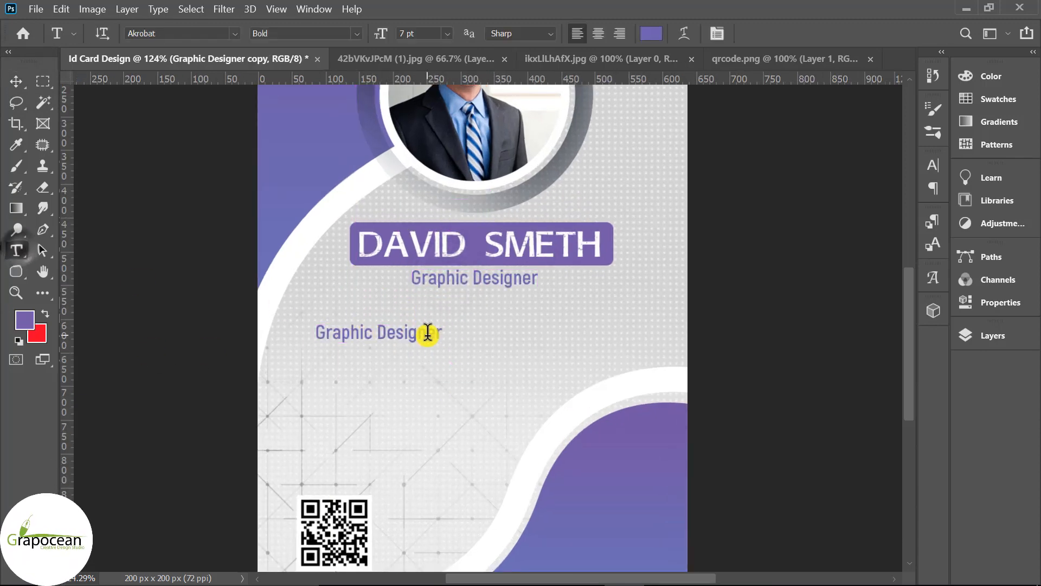
left_click(398, 332)
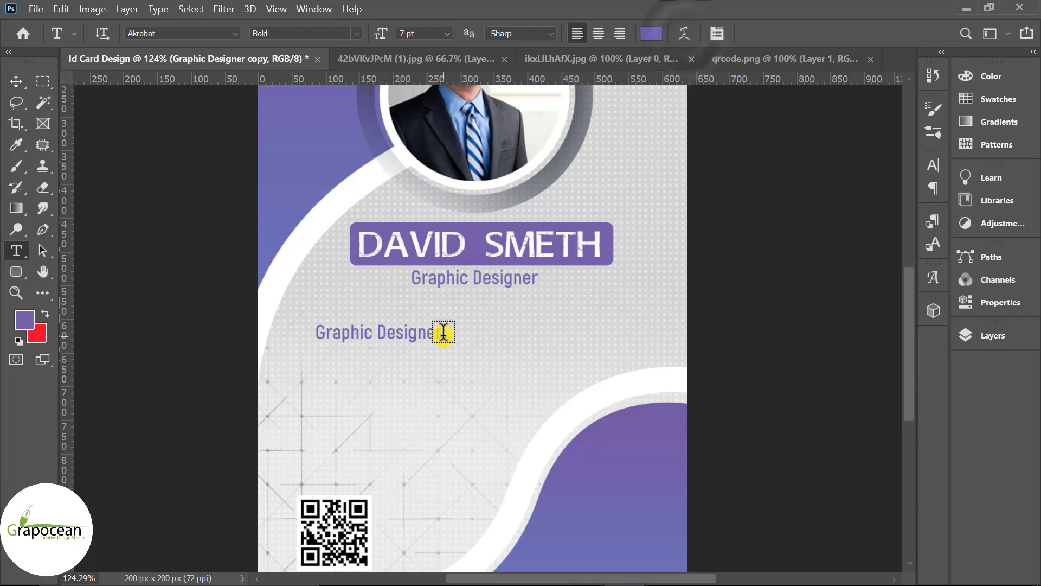
triple_click(425, 333)
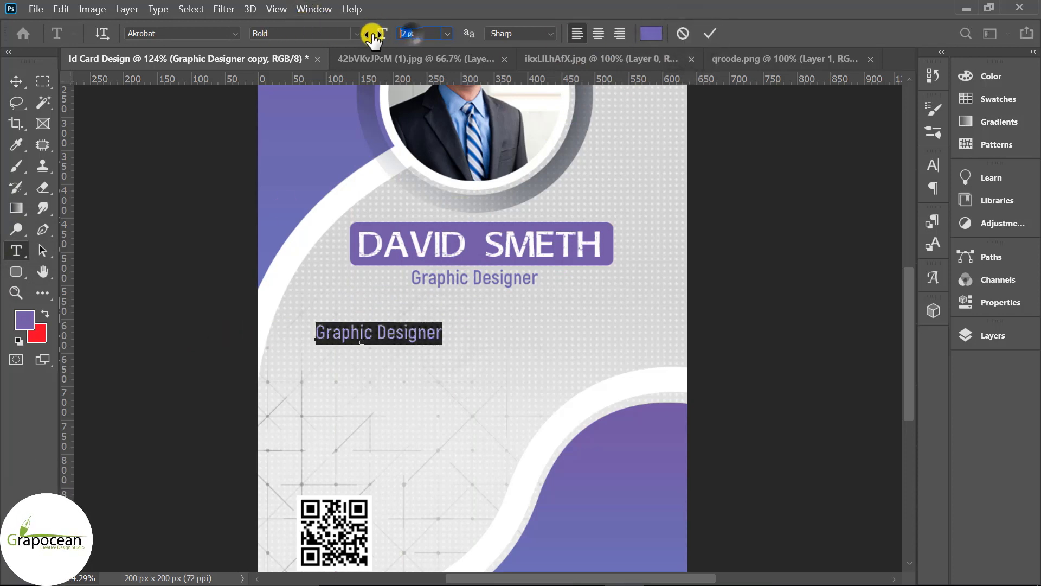
type("8")
key("Return")
- Replace its words with 'Id Number:' followed by the ID digits
left_click_drag(465, 333, 290, 331)
key("BackSpace")
type("Id")
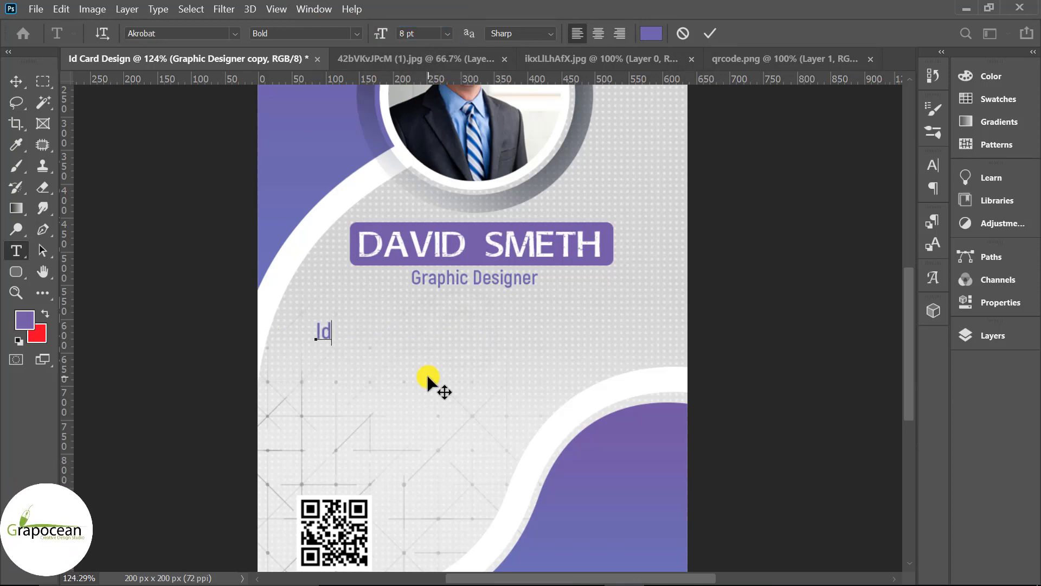
type(" Number")
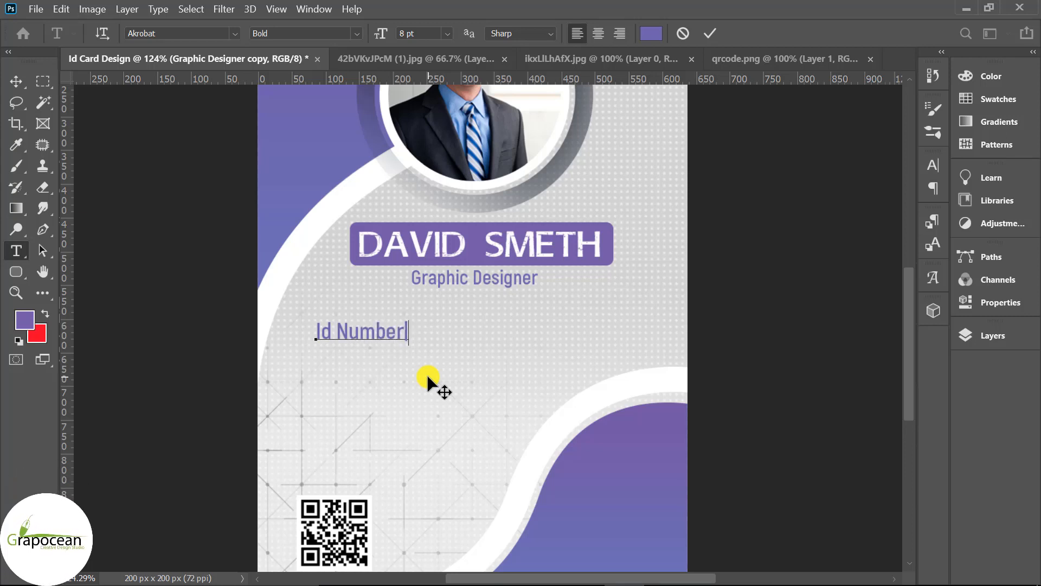
key("BackSpace")
type(":")
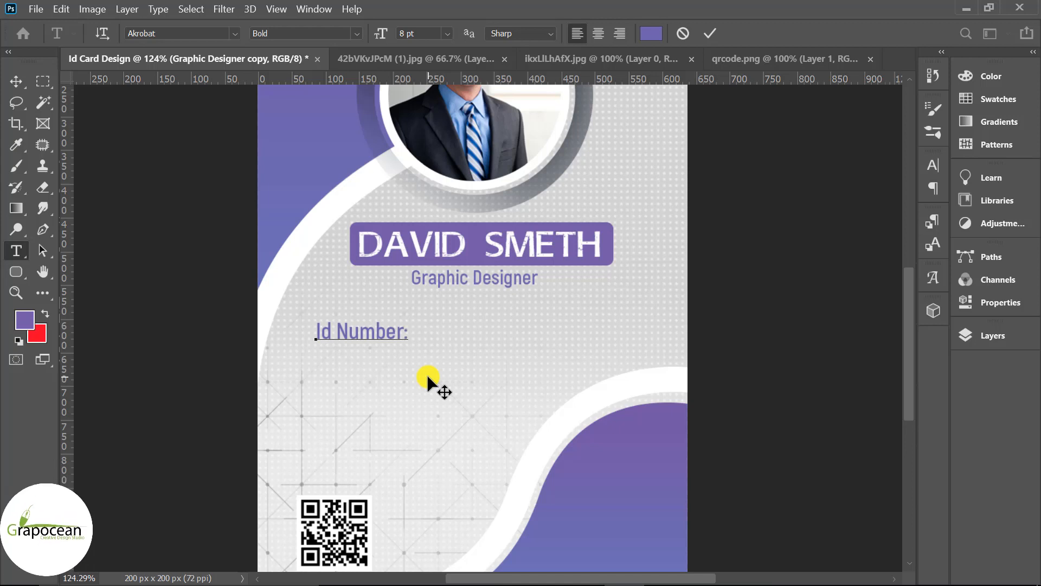
type(" 0000")
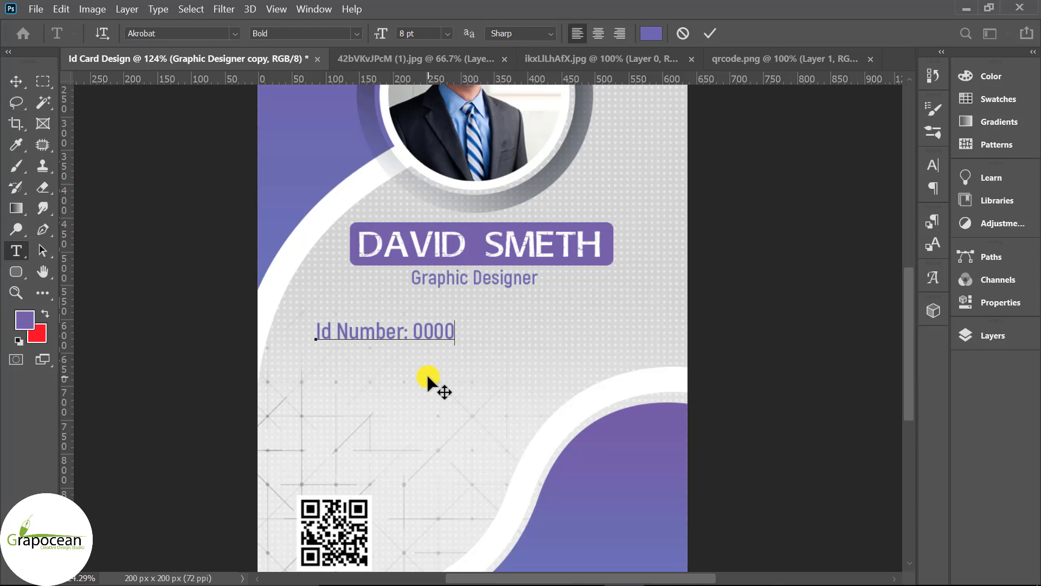
type("2155 2")
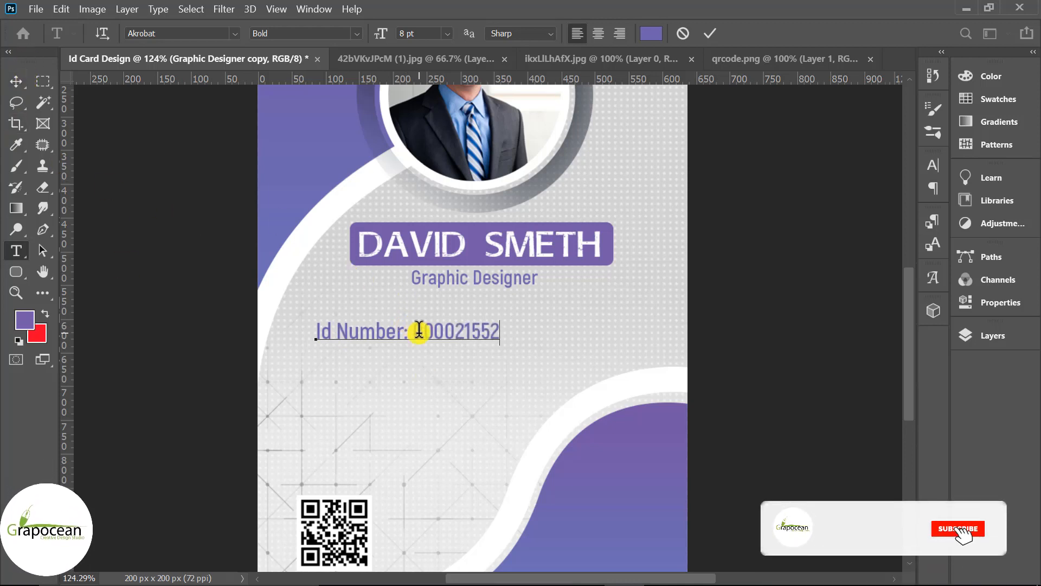
- Colour the ID digits dark grey (5f5f5f) and centre the line just under the job title
left_click_drag(414, 330, 603, 332)
left_click(650, 33)
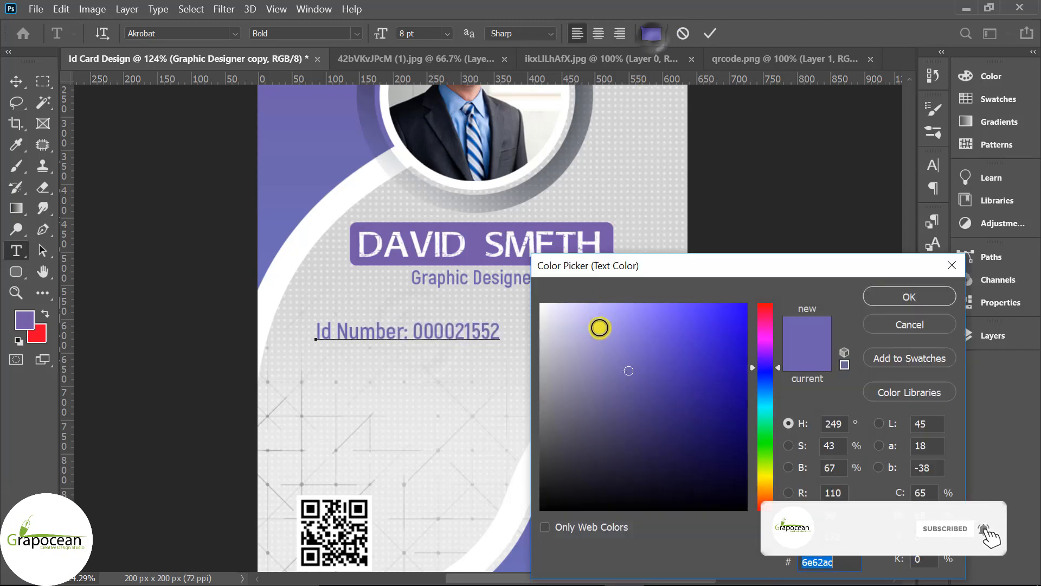
left_click(542, 489)
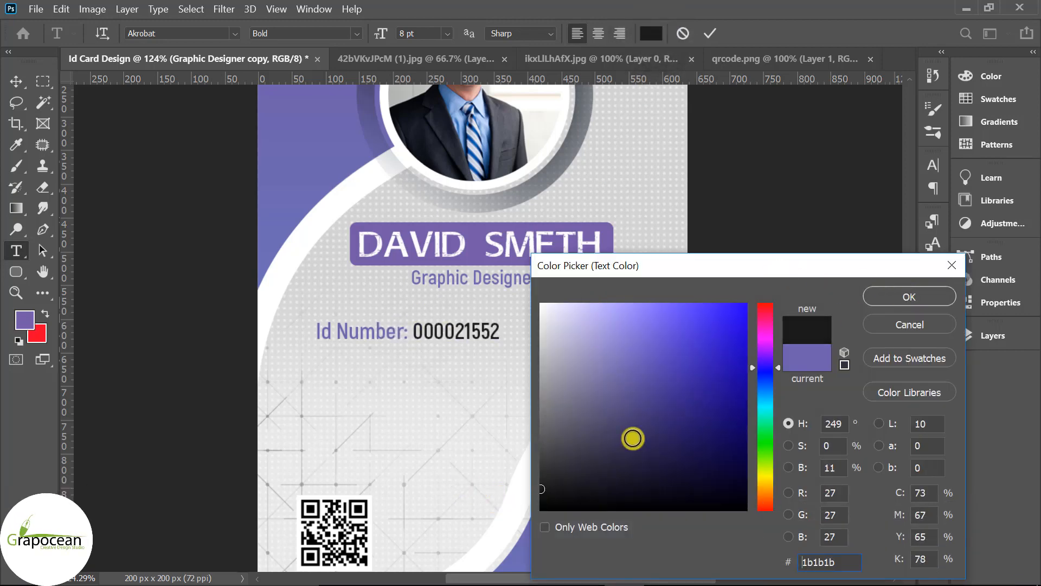
mouse_move(494, 461)
left_mouse_down()
mouse_move(565, 425)
mouse_move(462, 402)
mouse_move(537, 425)
mouse_move(508, 438)
mouse_move(493, 409)
mouse_move(526, 430)
mouse_move(562, 428)
left_mouse_up()
left_click(910, 296)
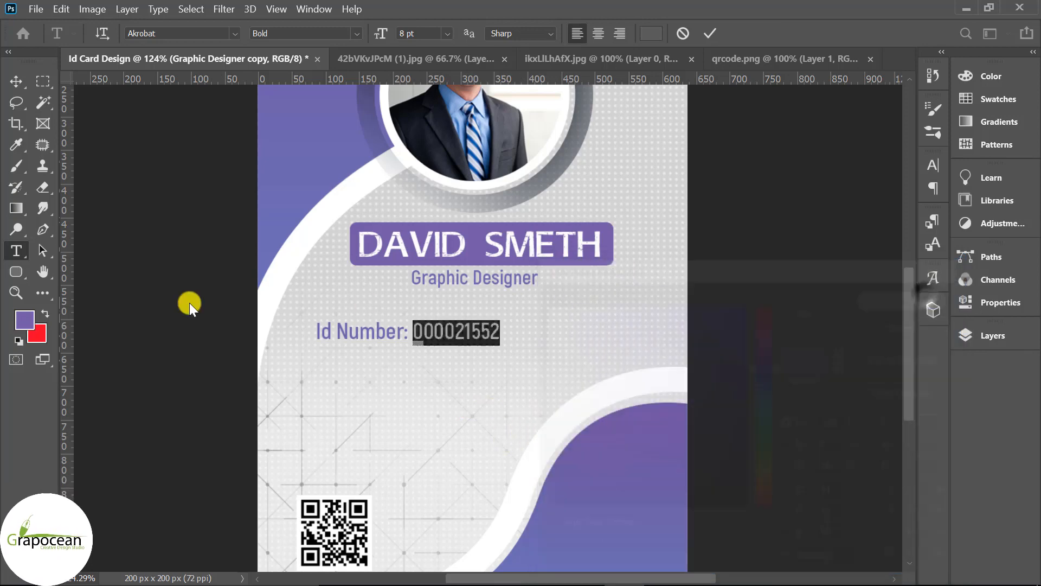
left_click(15, 81)
left_click_drag(493, 323, 545, 321)
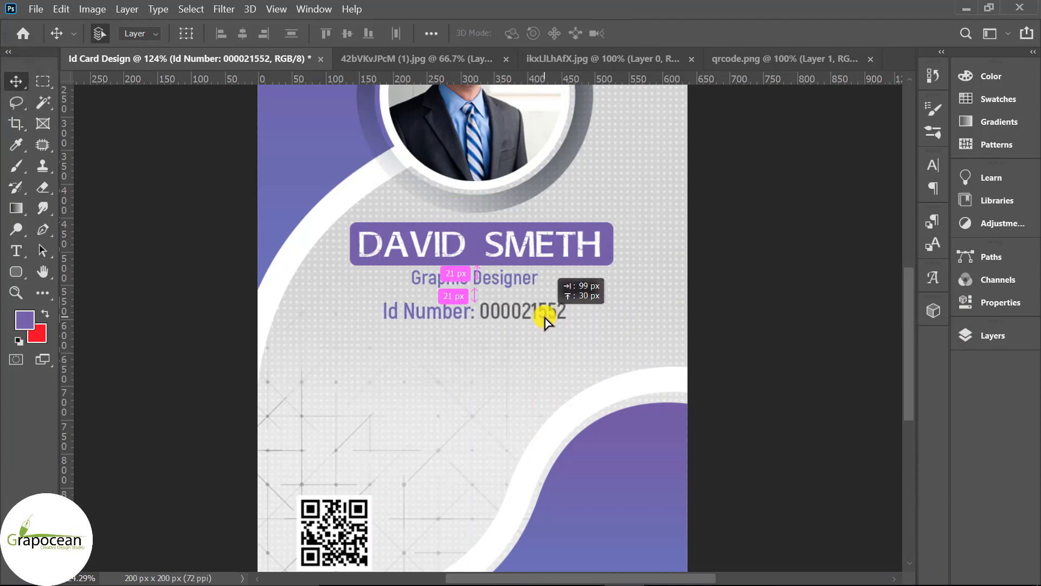
- Frame the Id Number line with a no-fill rounded rectangle outlined in 2 px dashed purple
right_click(14, 272)
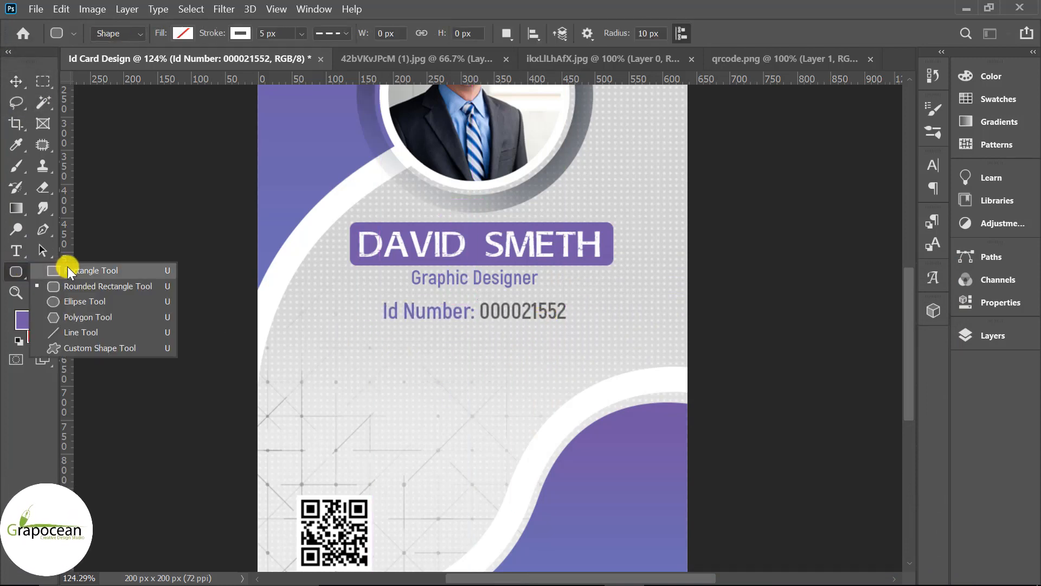
left_click(81, 288)
left_click_drag(373, 302, 576, 324)
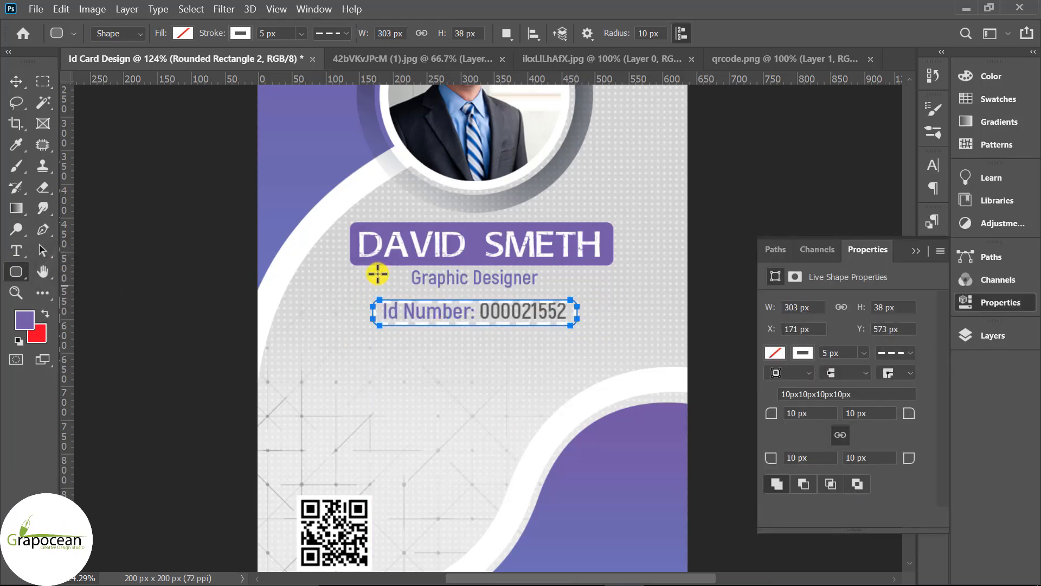
left_click(302, 33)
left_click_drag(311, 52, 308, 53)
left_click(240, 33)
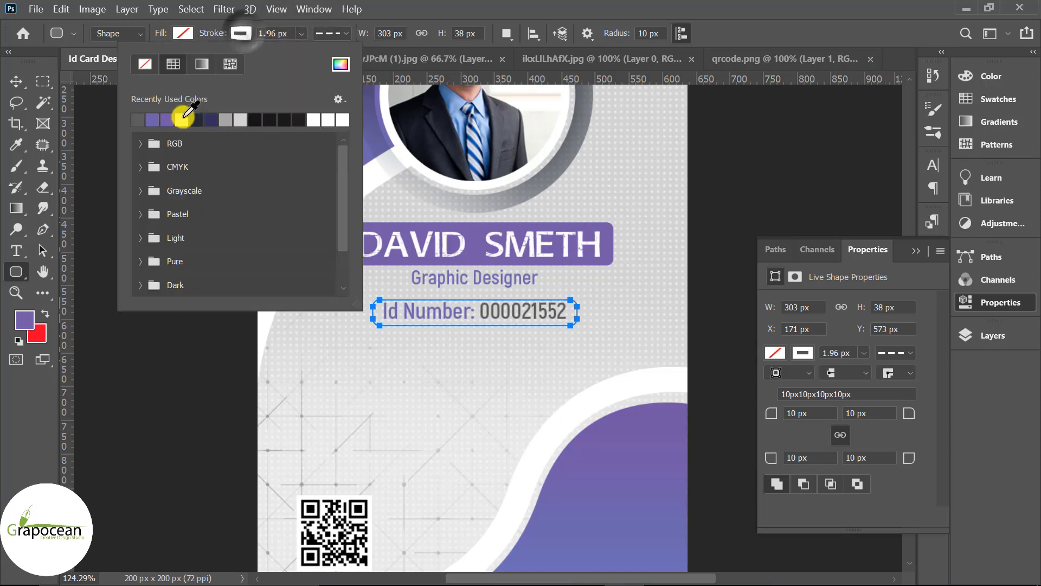
left_click(31, 83)
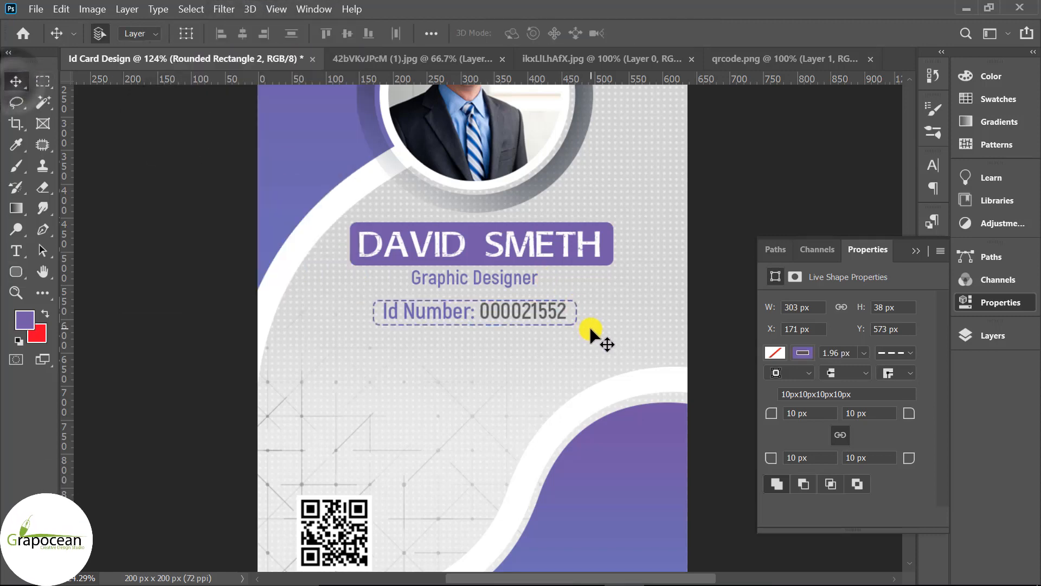
key("Up")
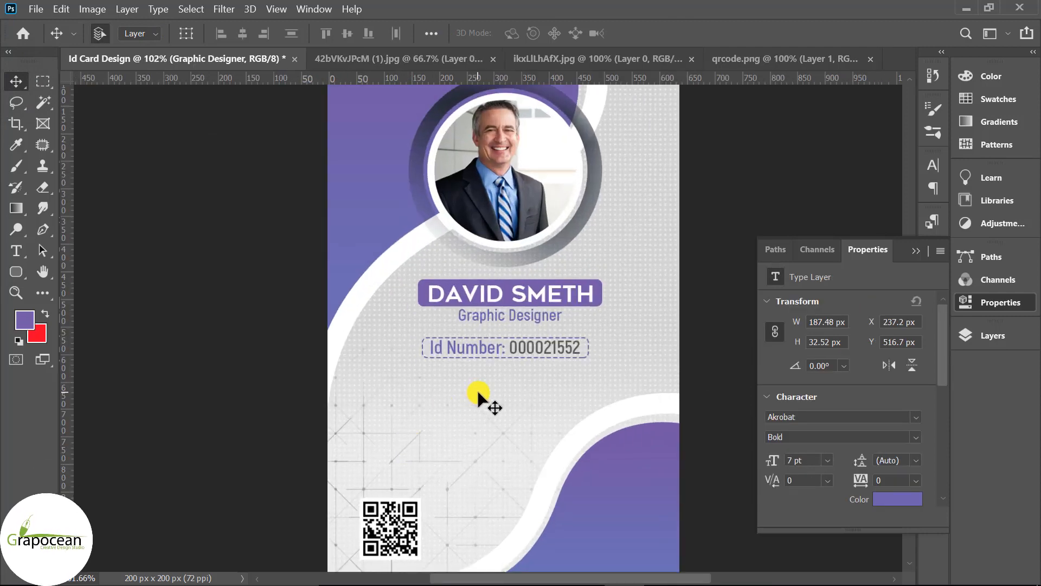
- Duplicate the job title below the ID frame and retype it as 'Blood:'
scroll(498, 353, "up", 2)
left_click_drag(499, 304, 381, 420)
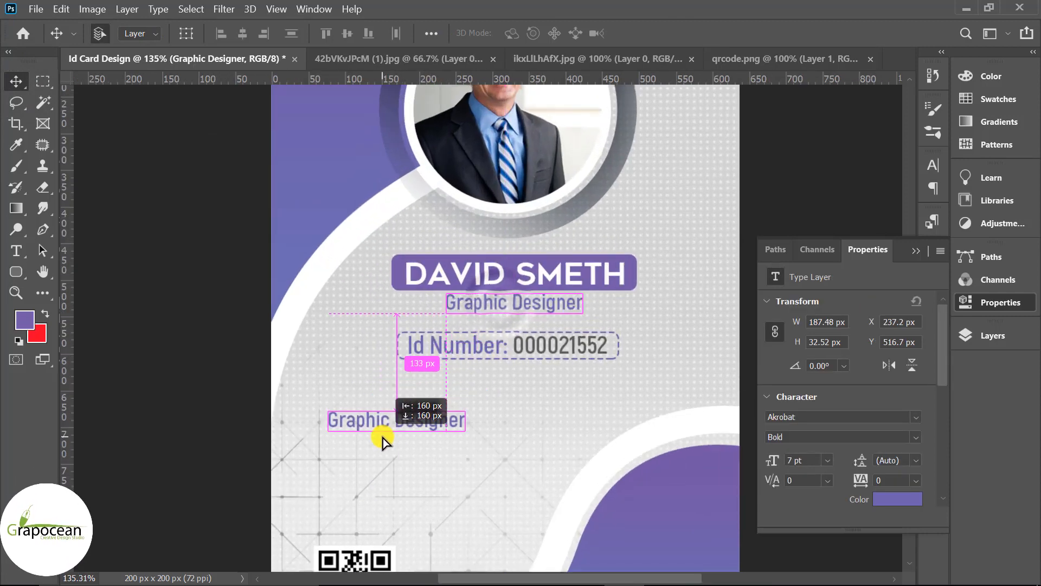
left_click(18, 252)
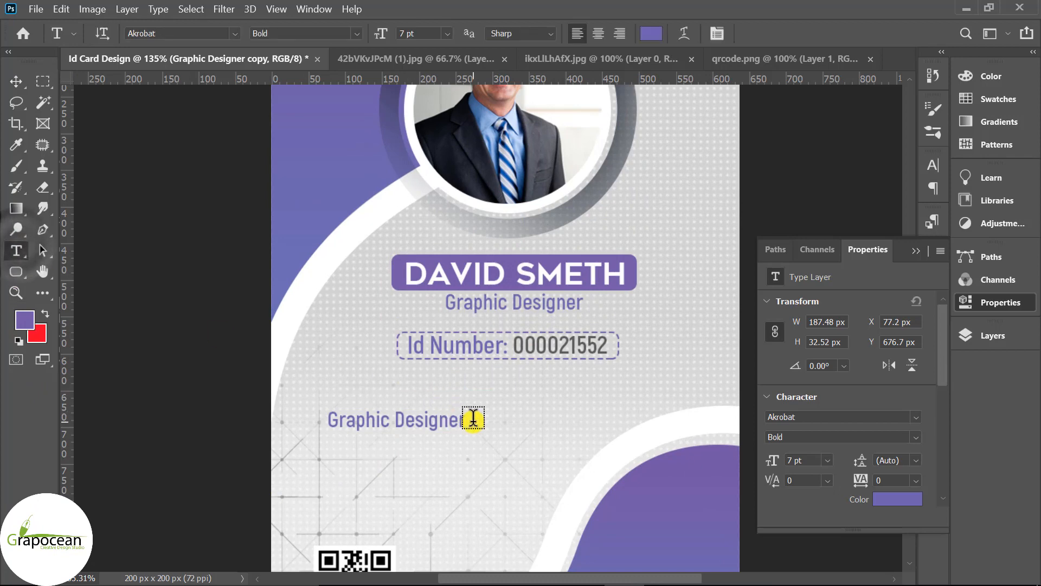
left_click_drag(465, 420, 322, 421)
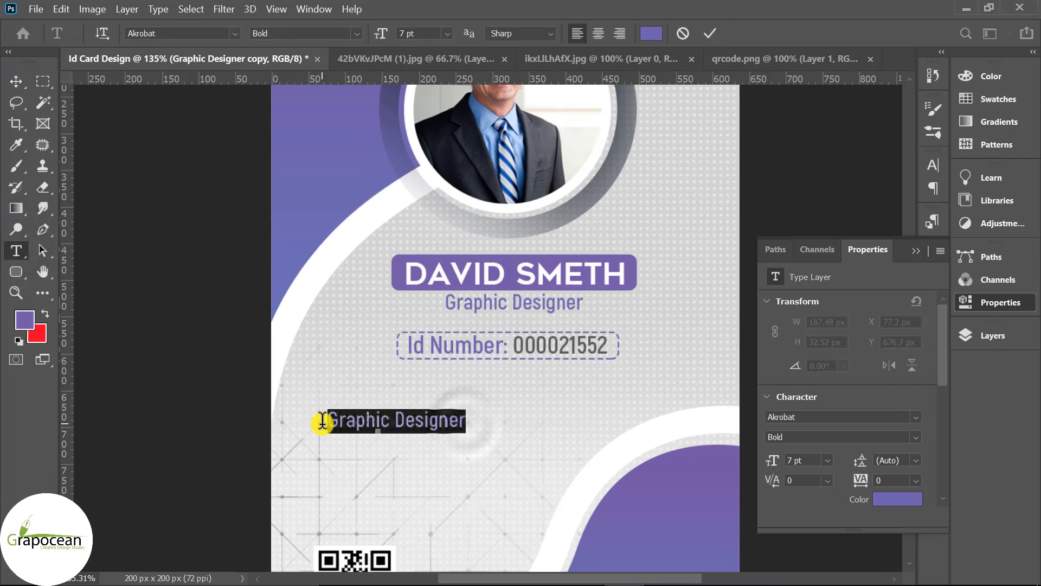
key("BackSpace")
type("Bloo")
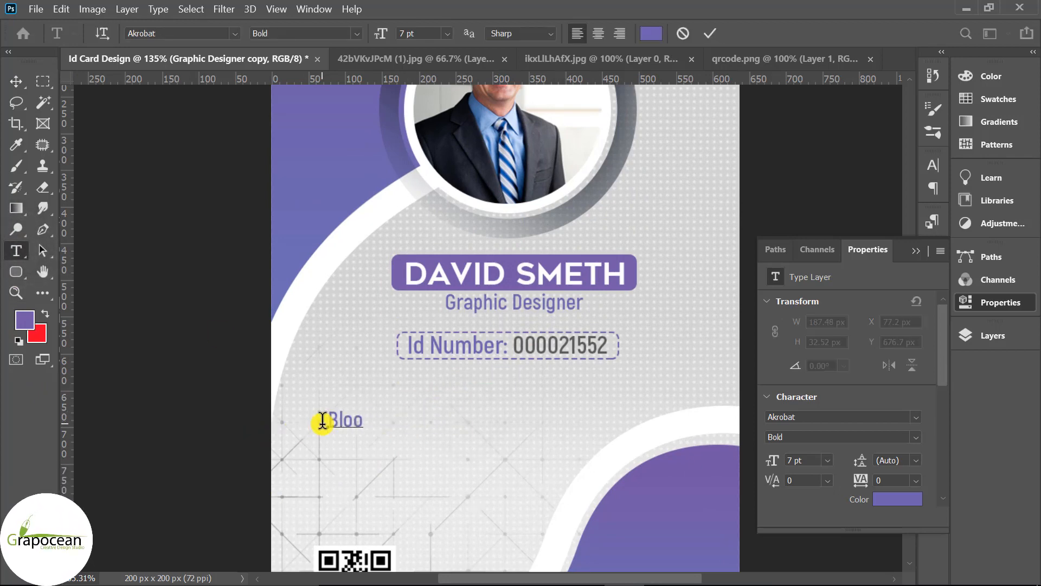
type("d:")
scroll(471, 320, "up", 3)
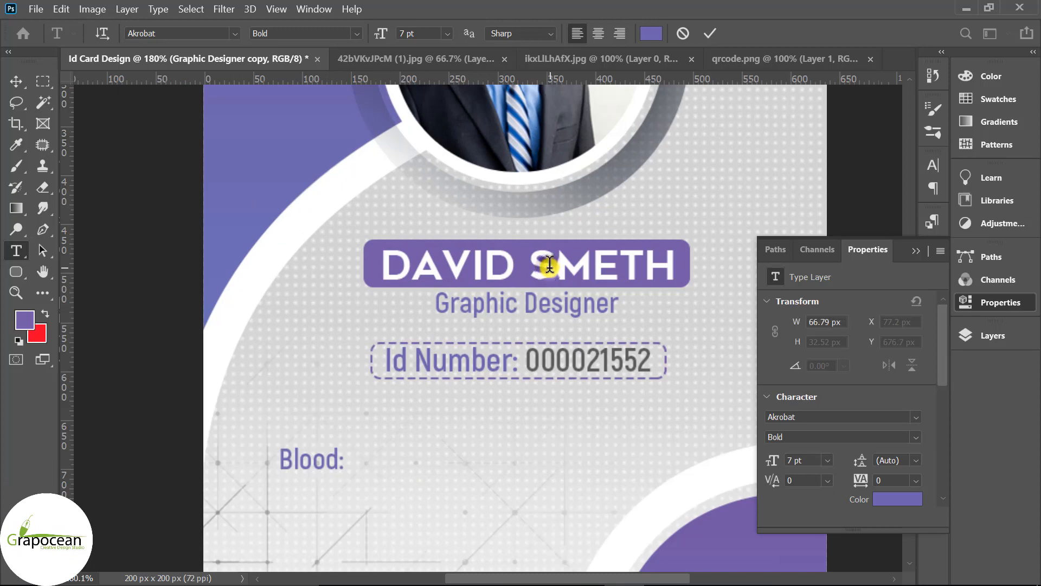
key("ctrl+Return")
left_click(15, 79)
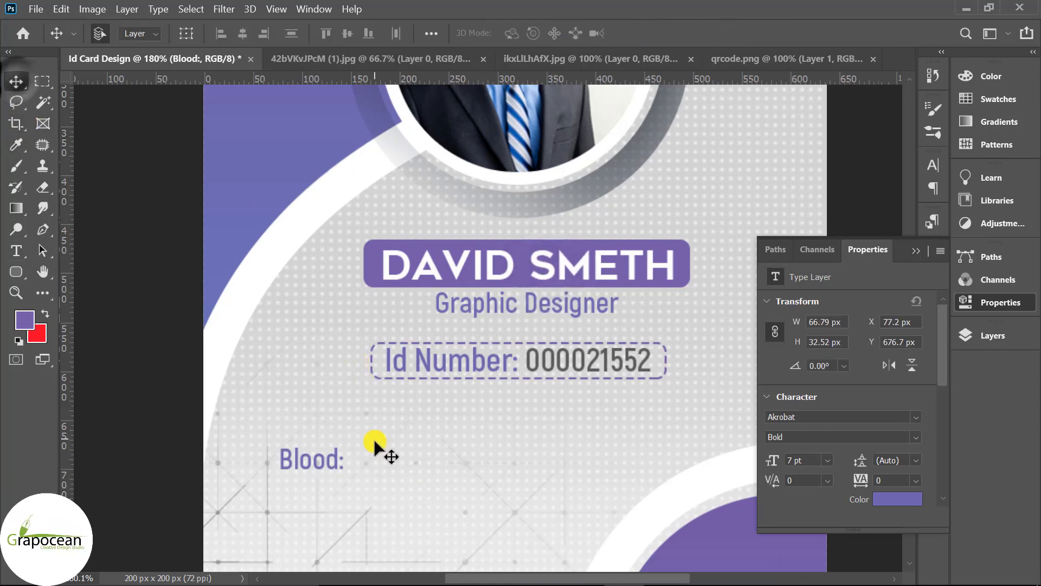
- Recolour the Blood: label grey (8e8e8e), sampled from the ID digits
left_click(16, 252)
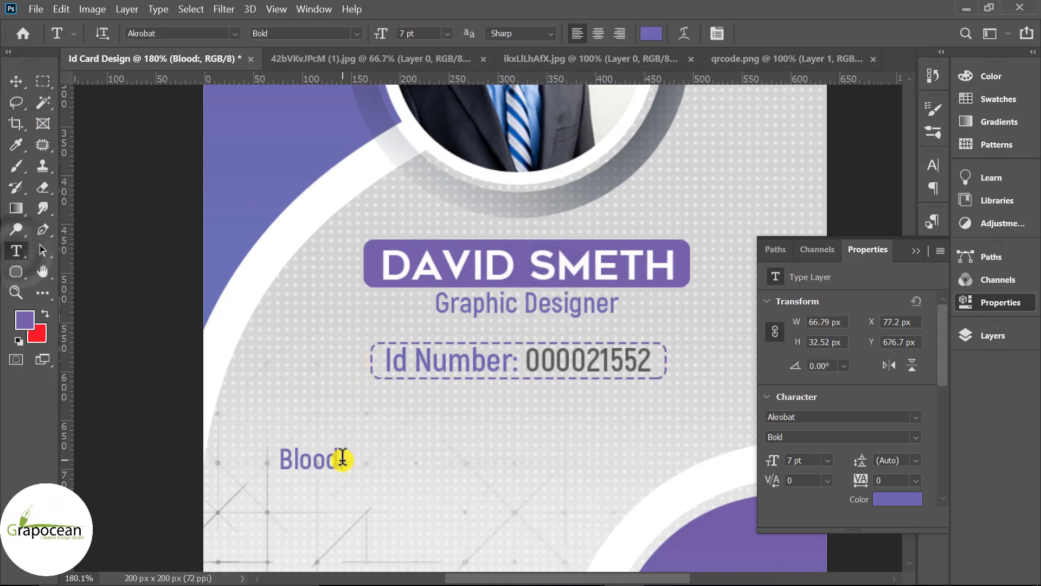
double_click(340, 458)
left_click(714, 34)
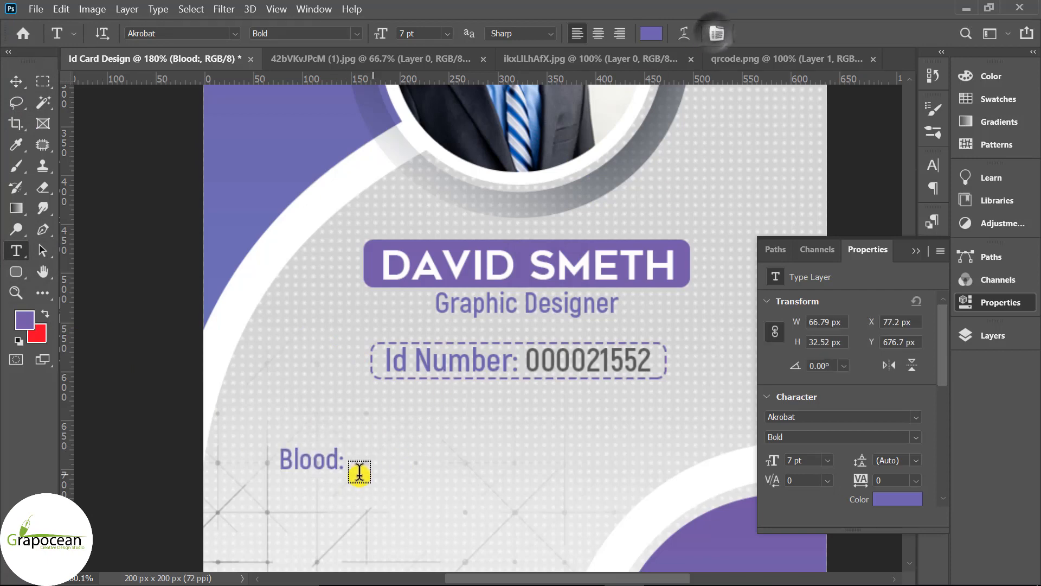
mouse_move(341, 460)
left_mouse_down()
mouse_move(256, 446)
mouse_move(350, 460)
left_mouse_up()
left_click(651, 34)
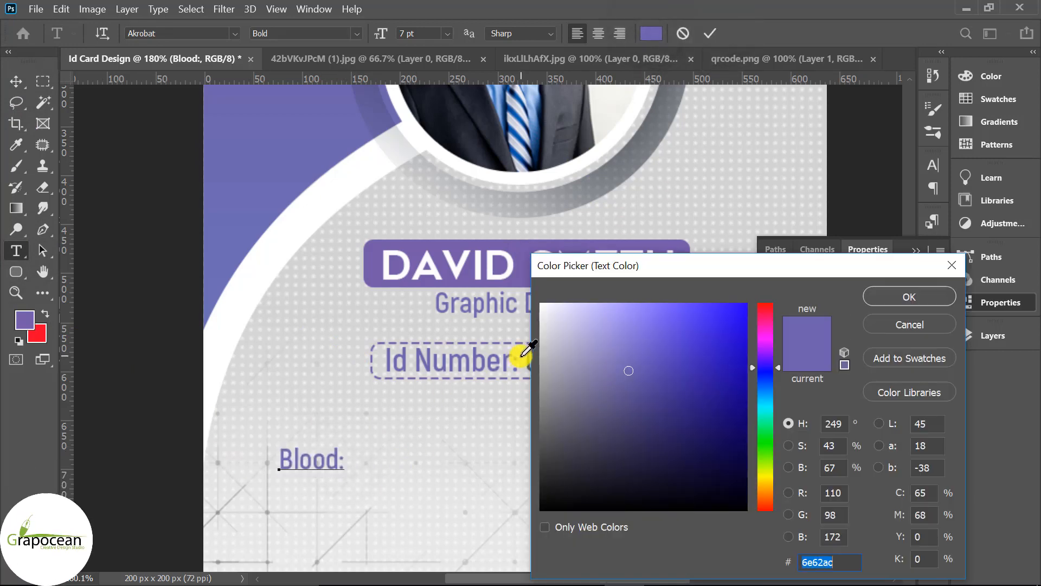
left_click_drag(675, 266, 767, 265)
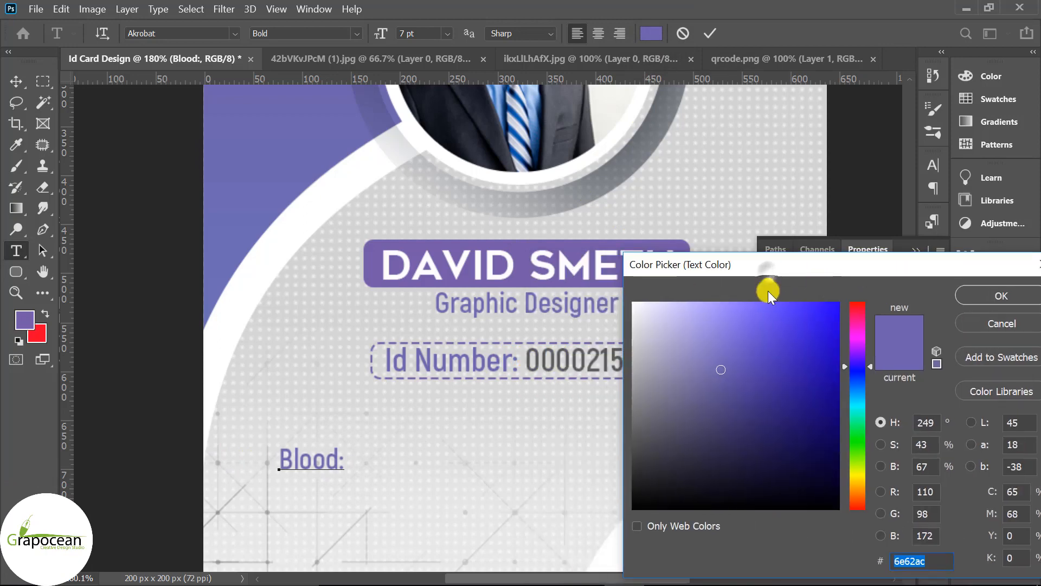
left_click(530, 358)
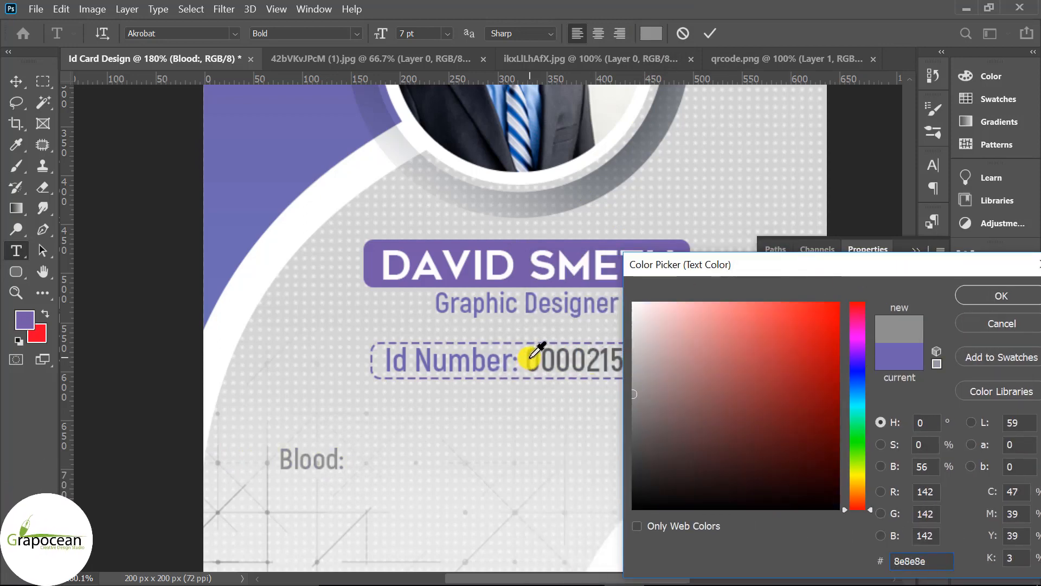
left_click(531, 357)
left_click(1000, 295)
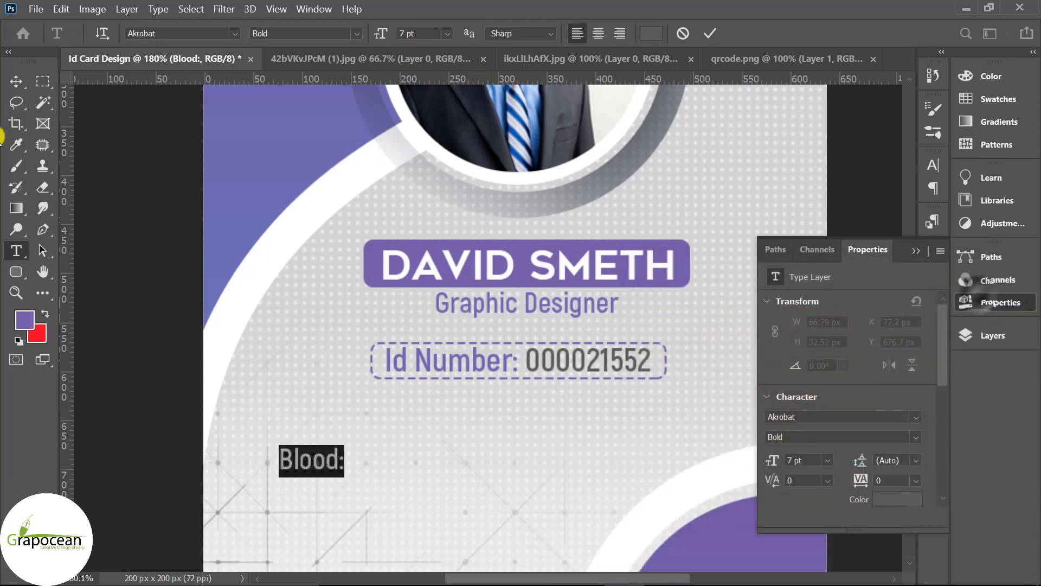
- Add a tab and 'A+' after the Blood: label
left_click(343, 458)
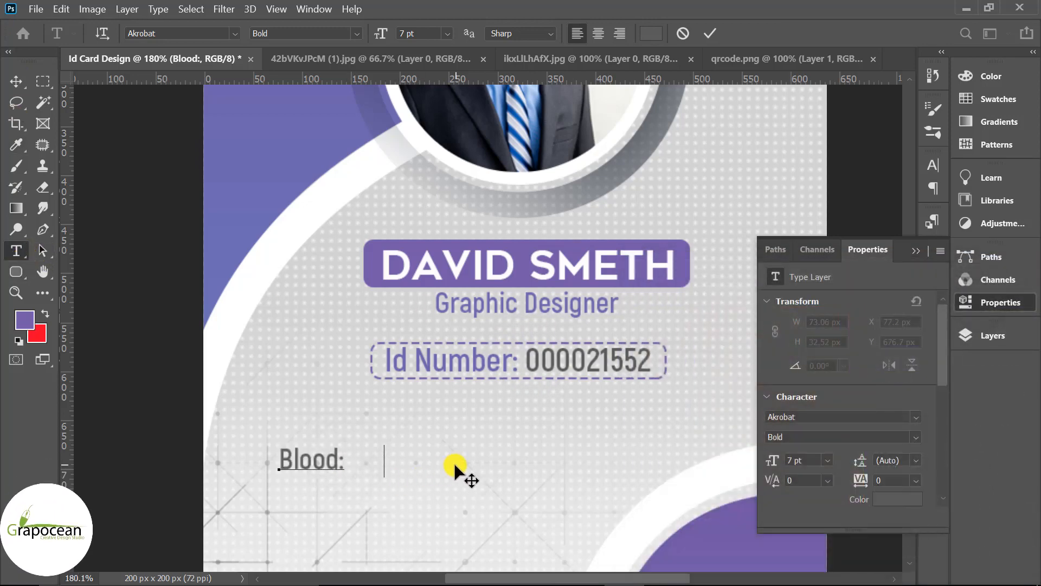
key("Tab")
key("Tab")
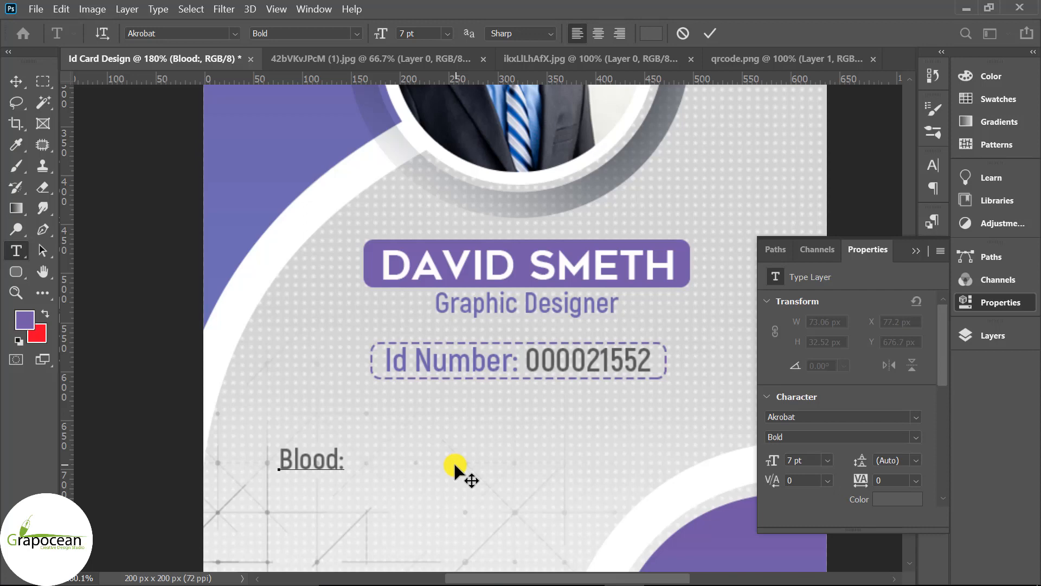
type("A+")
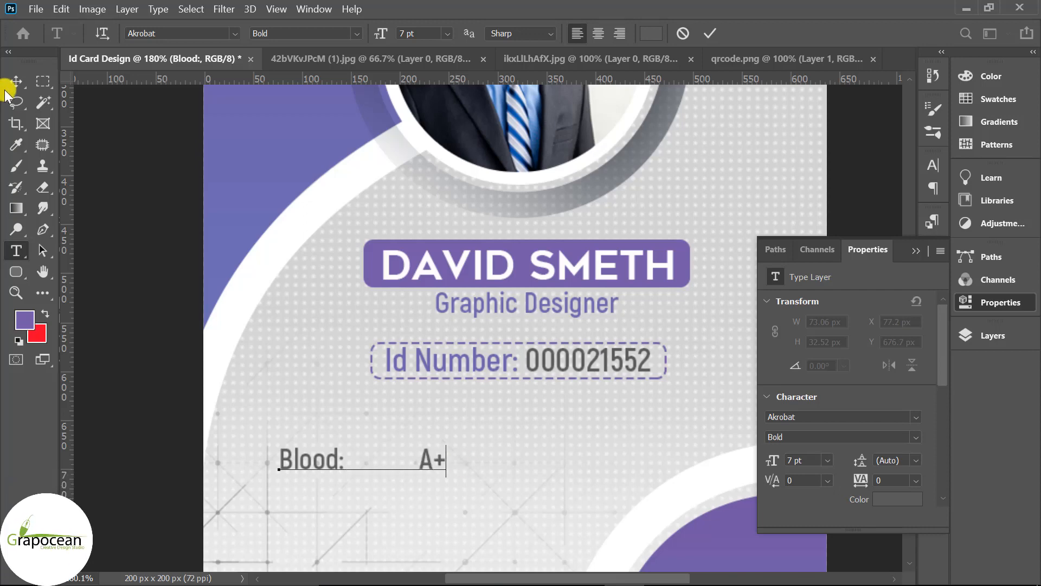
scroll(428, 480, "up", 3)
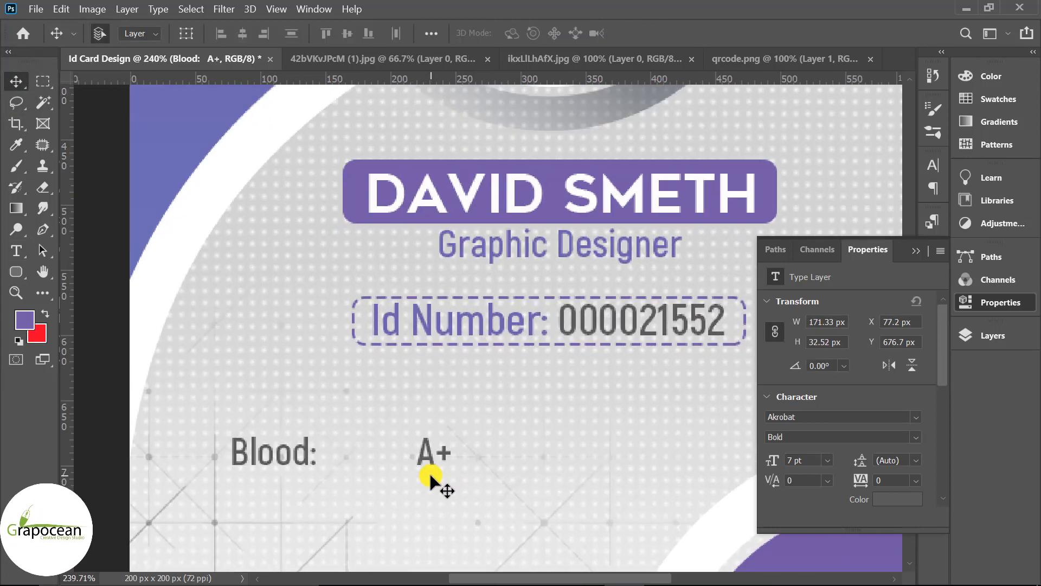
scroll(429, 471, "down", 2)
- Shrink the details text block with Free Transform
left_click_drag(421, 402, 421, 428)
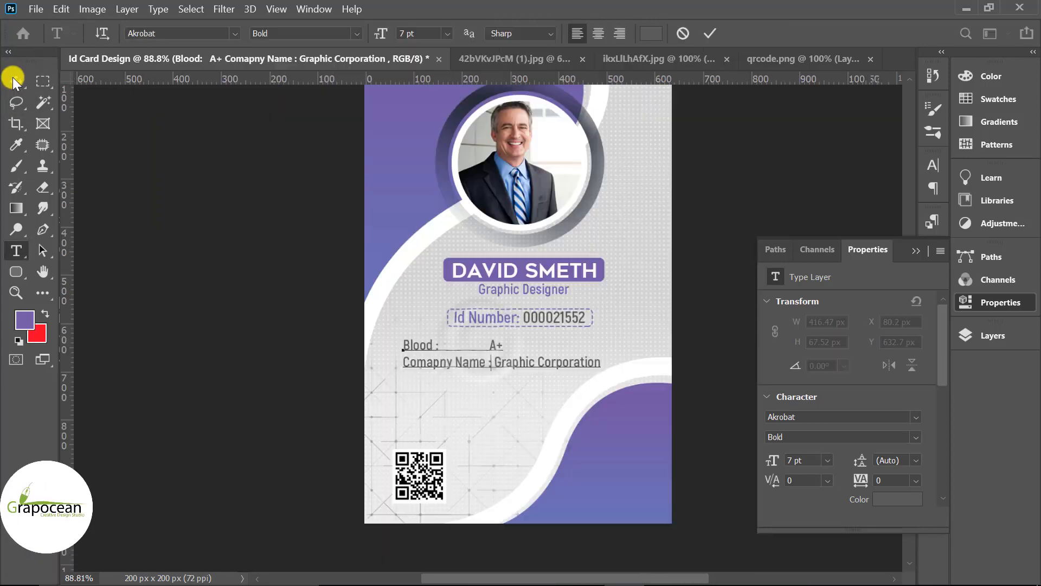
key("ctrl+t")
left_click_drag(588, 365, 494, 353)
key("Return")
scroll(539, 331, "up", 4)
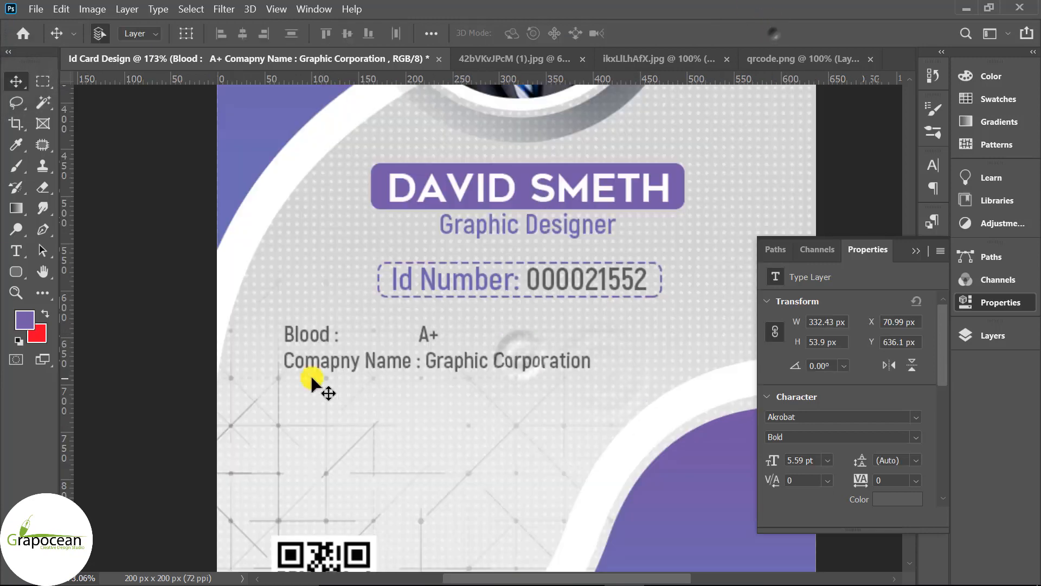
- Add a 'Brand Position: CEO' line below the company name
double_click(423, 343)
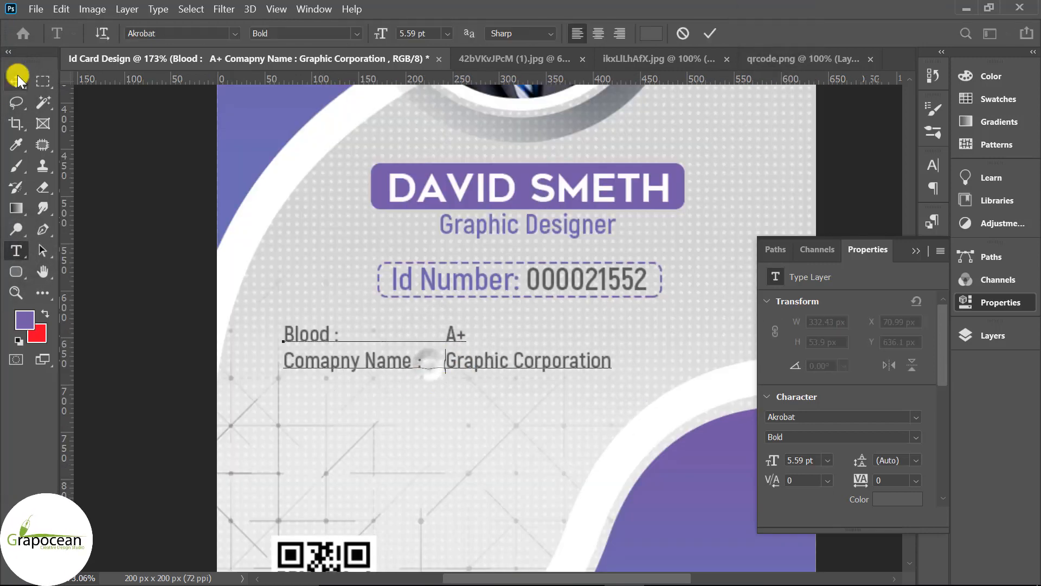
left_click(609, 359)
key("Return")
type("Po")
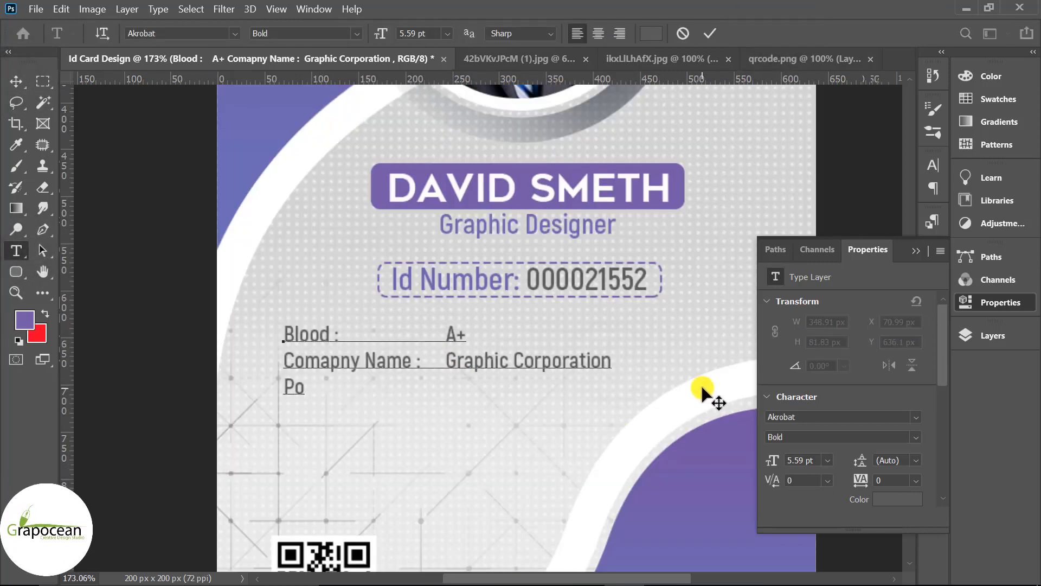
type("sition")
type("Br")
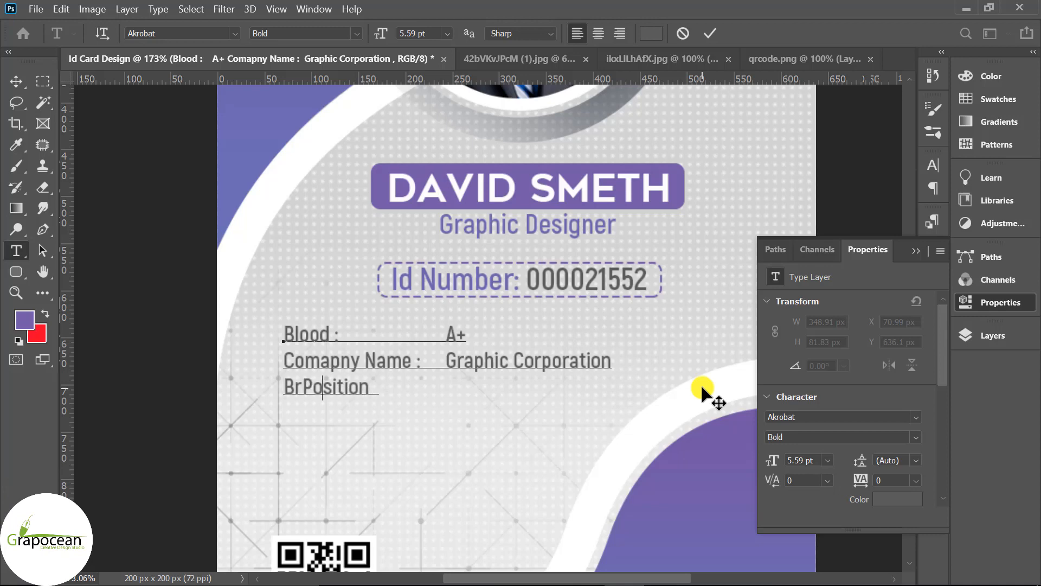
type("and")
left_click(404, 389)
type(":")
key("Tab")
type("C")
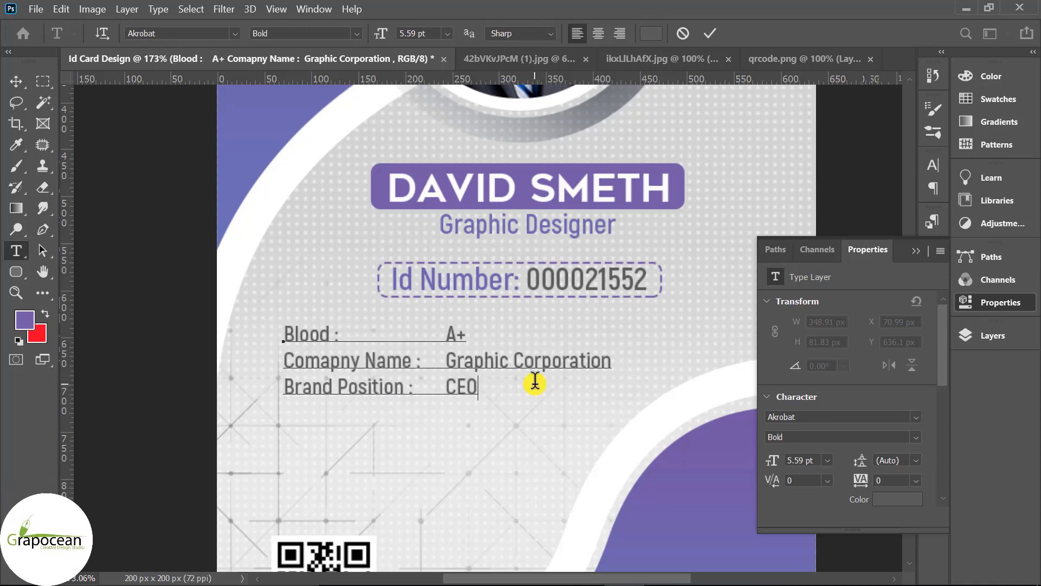
type("EO")
- Start a new 'Web :' line tabbed to the value column
key("Return")
type("ExtW")
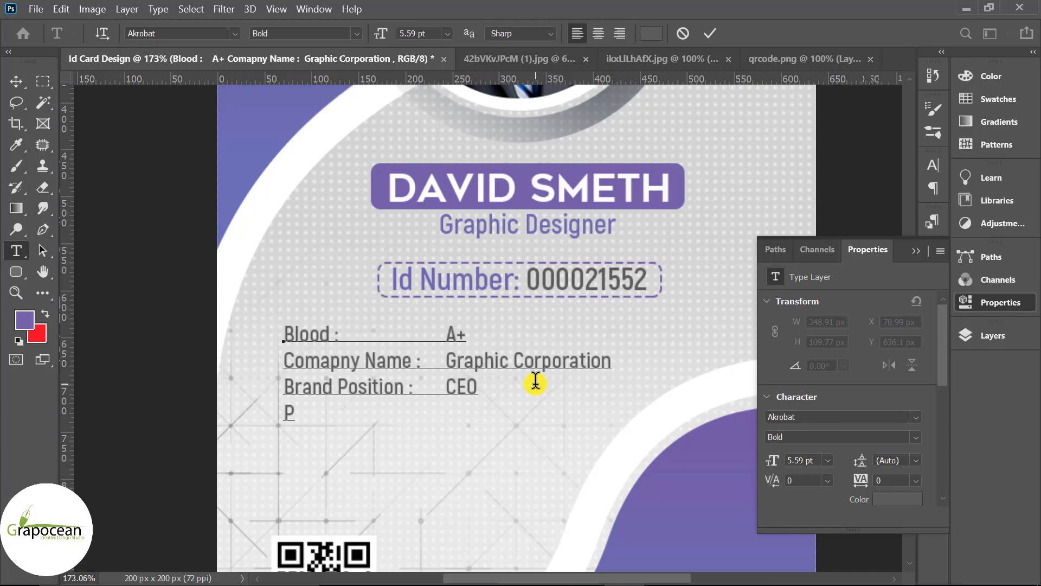
type("eb :")
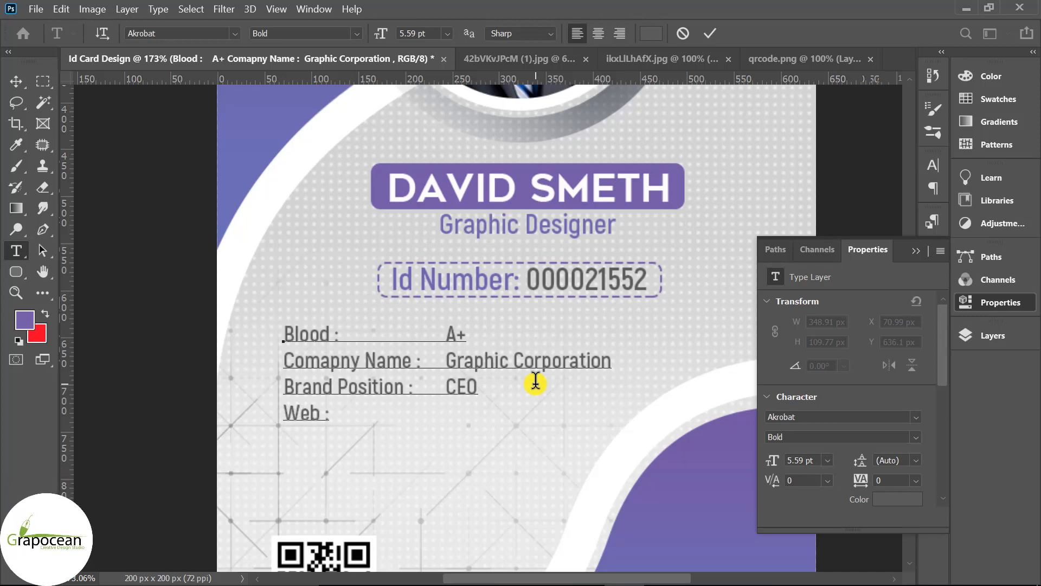
key("Tab")
type("www.grapocean.com")
left_click(16, 81)
scroll(542, 531, "down", 2)
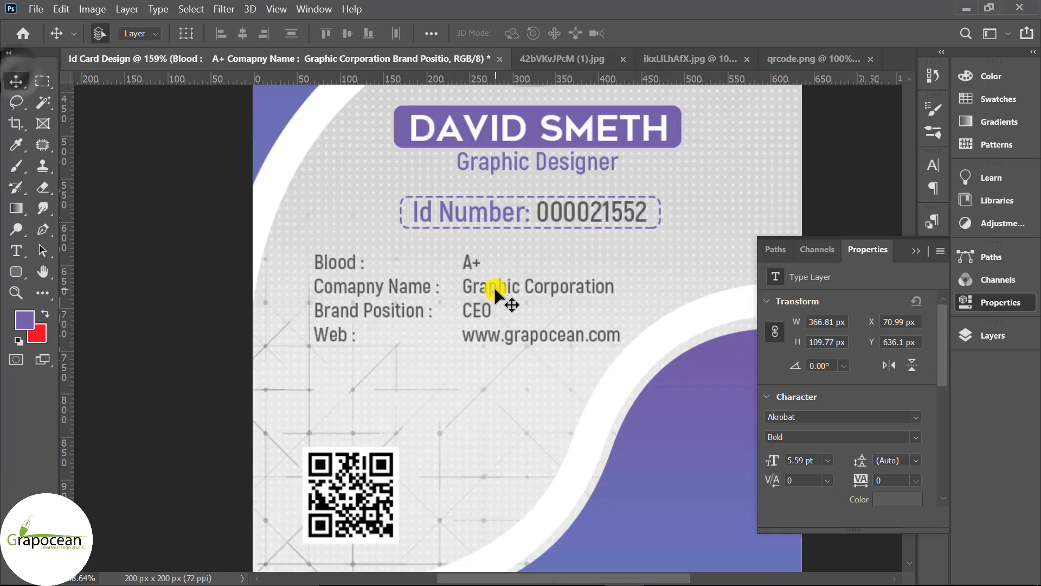
- Add an 'Email:' line with the e-mail address, then move the lower white curve and purple shape down
left_click(17, 250)
left_click(622, 341)
key("Return")
type("Email: ")
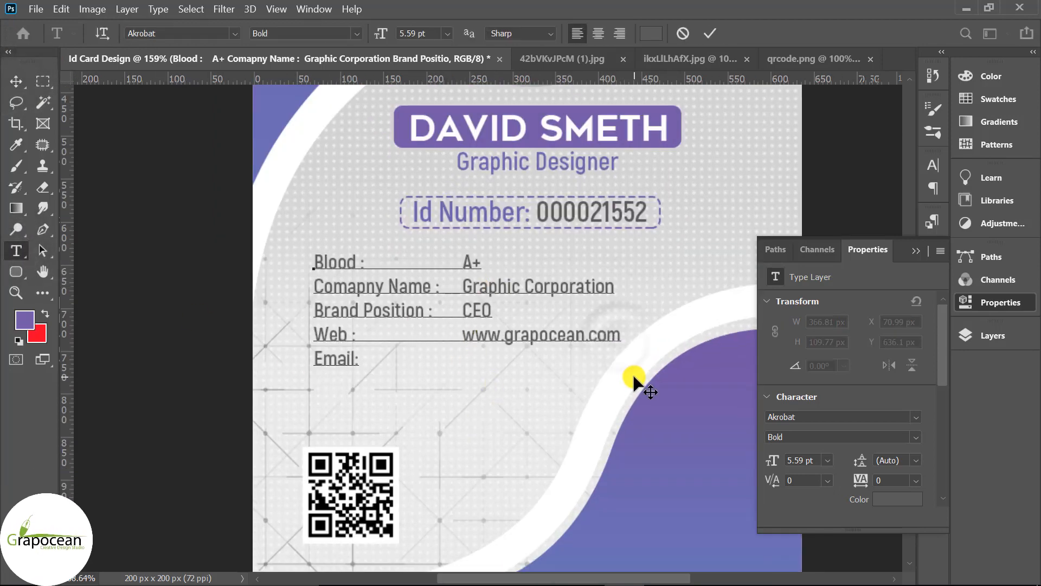
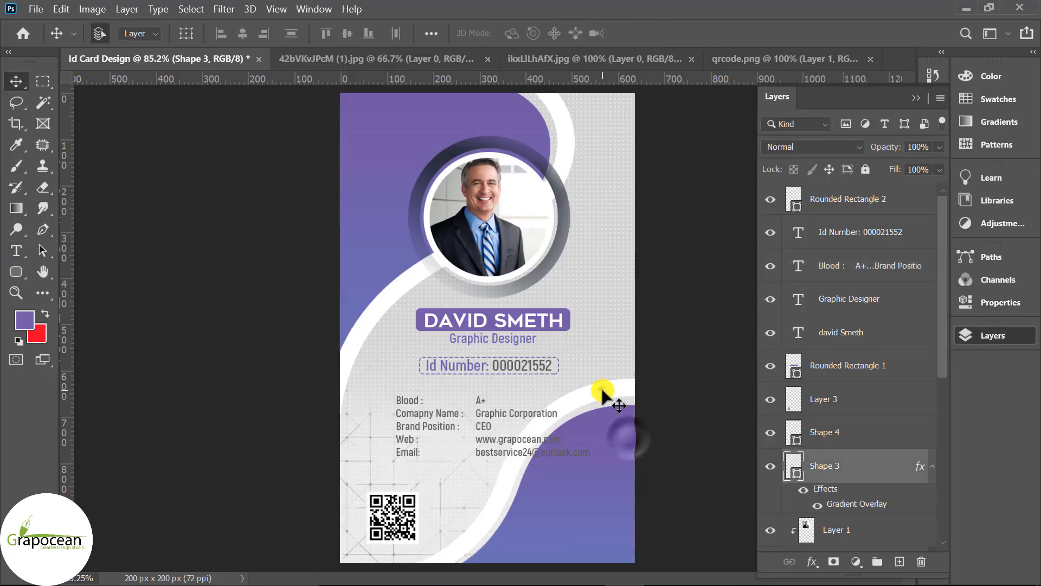
left_click_drag(603, 394, 591, 474)
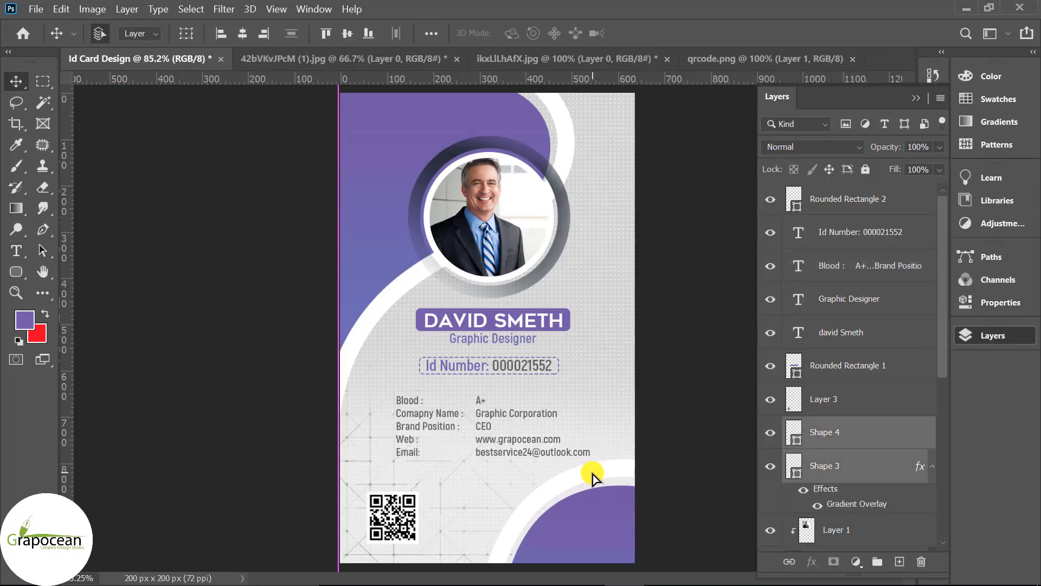